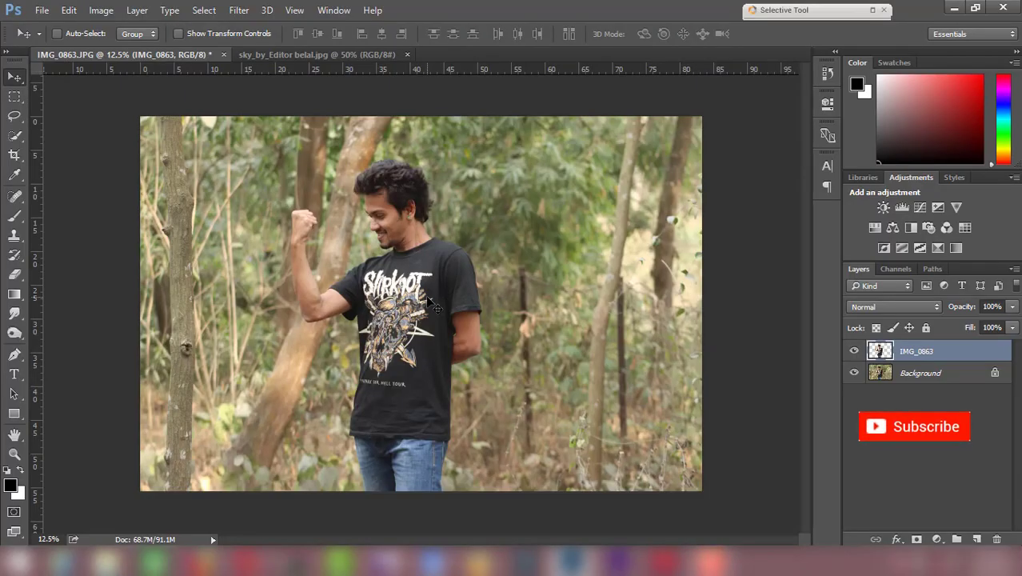
Hide and delete the original forest Background layer, leaving the cut-out standing man.
click(897, 372)
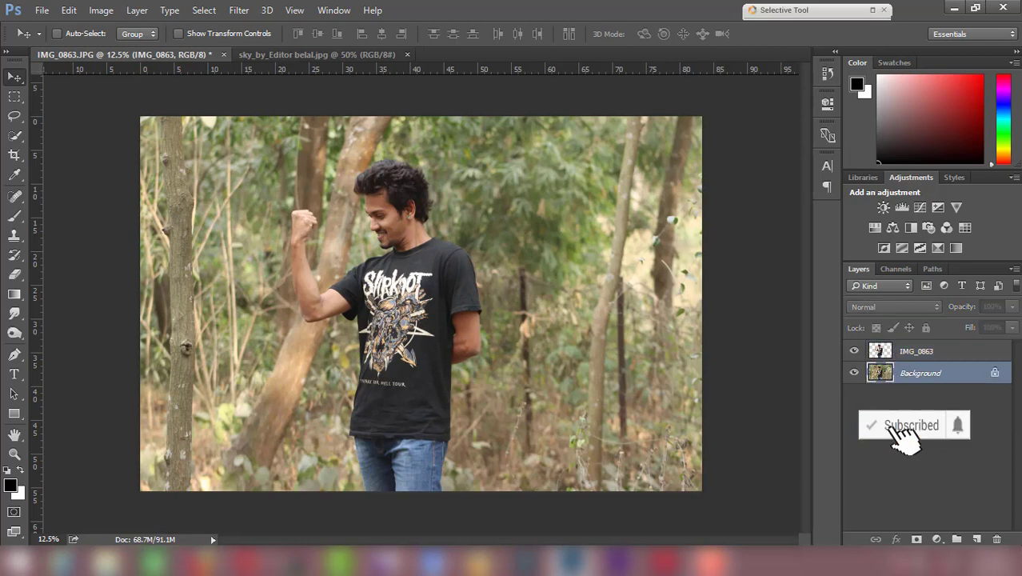
click(853, 373)
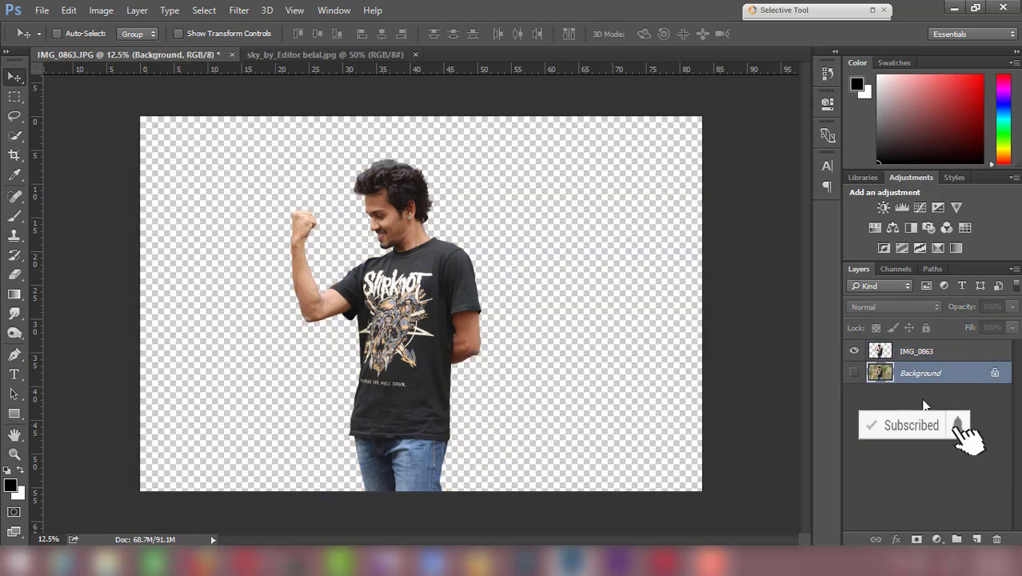
drag(941, 392, 996, 539)
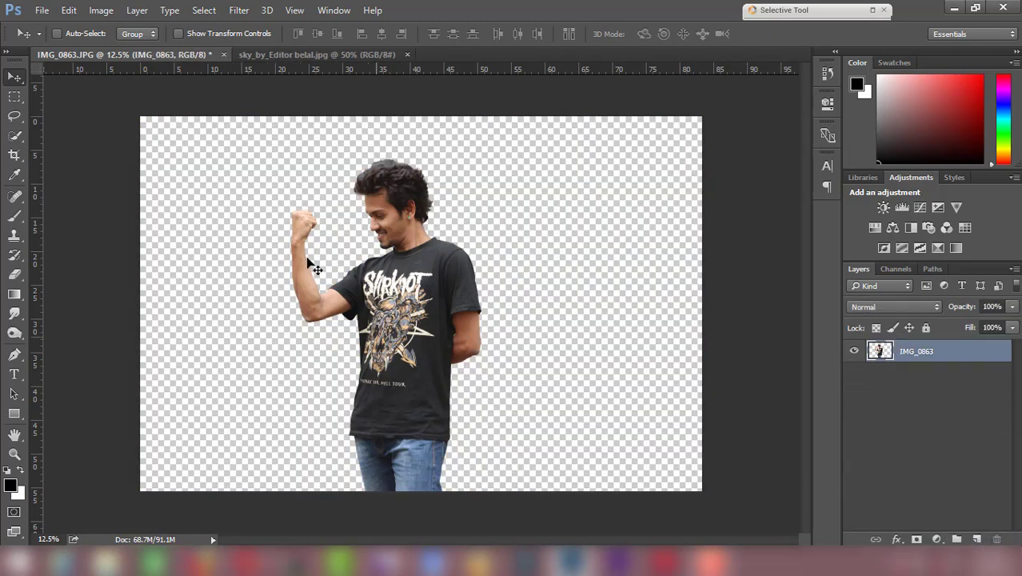
click(41, 10)
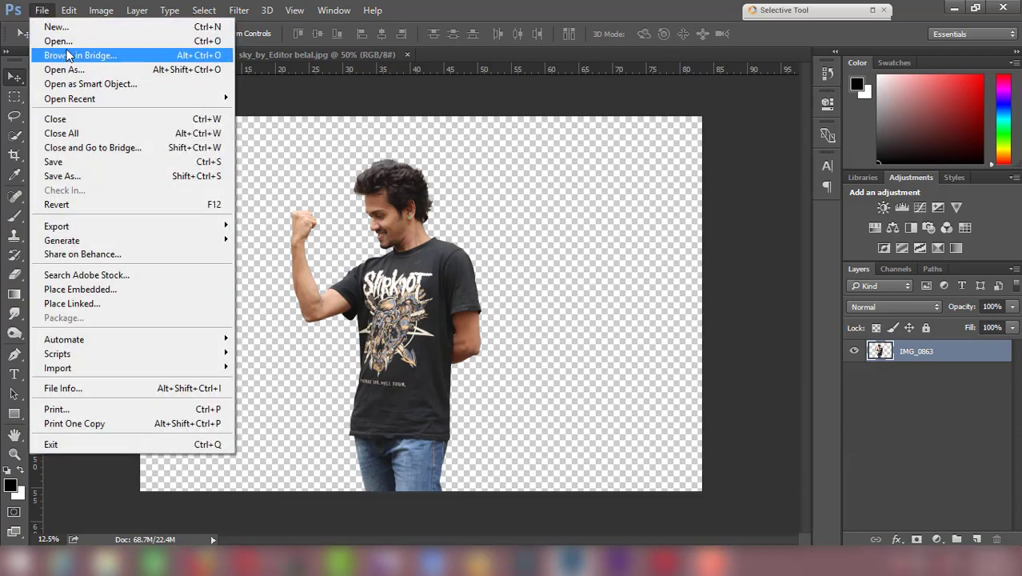
click(67, 44)
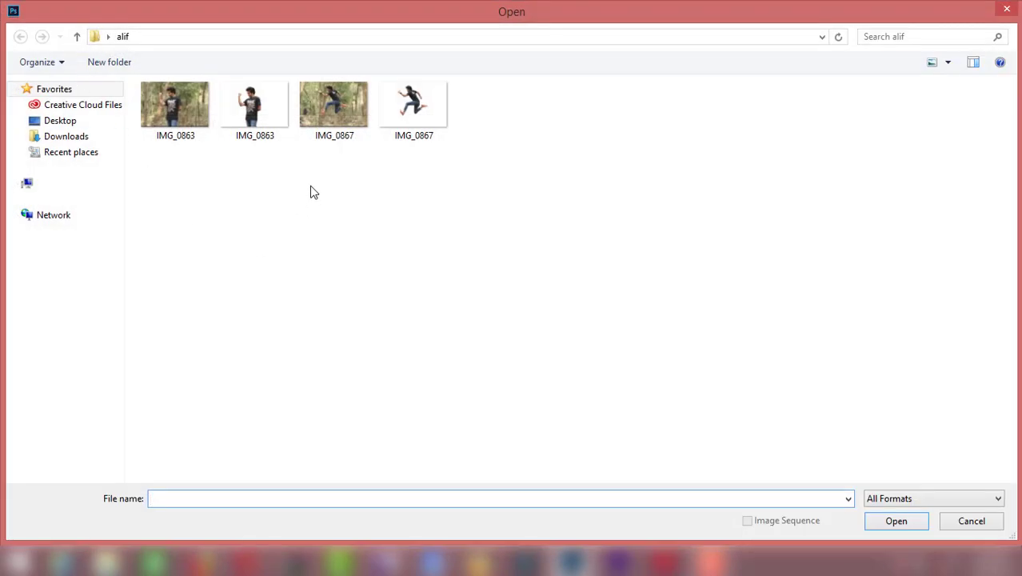
click(319, 109)
right_click(319, 109)
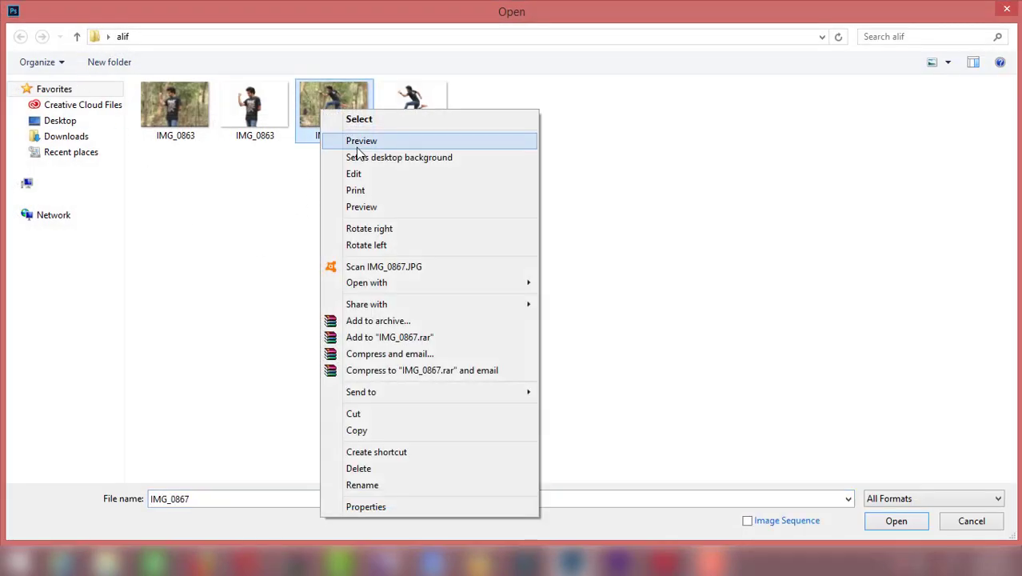
click(357, 144)
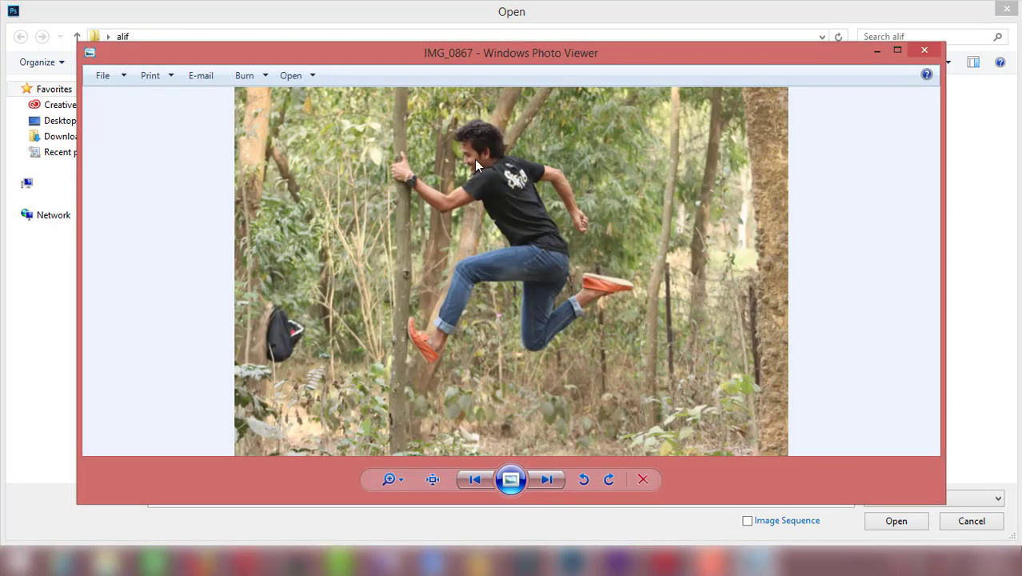
scroll(476, 164, up, 3)
scroll(484, 164, down, 3)
click(547, 480)
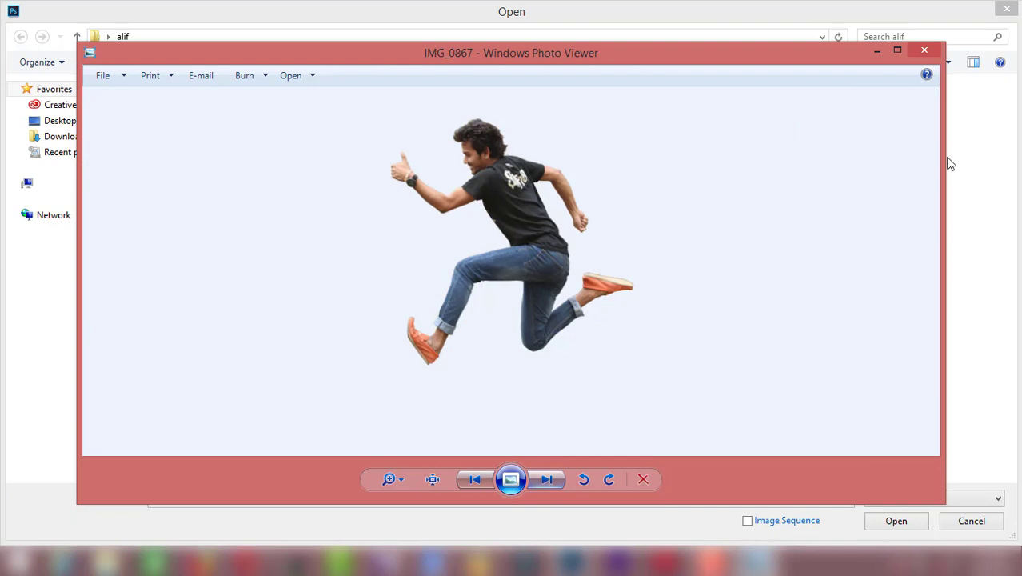
click(925, 51)
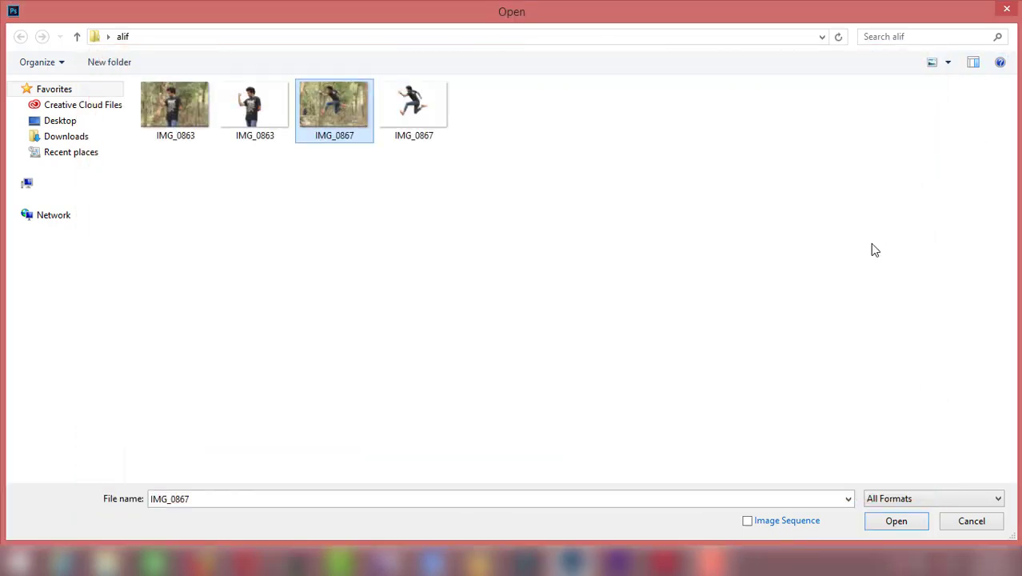
click(451, 139)
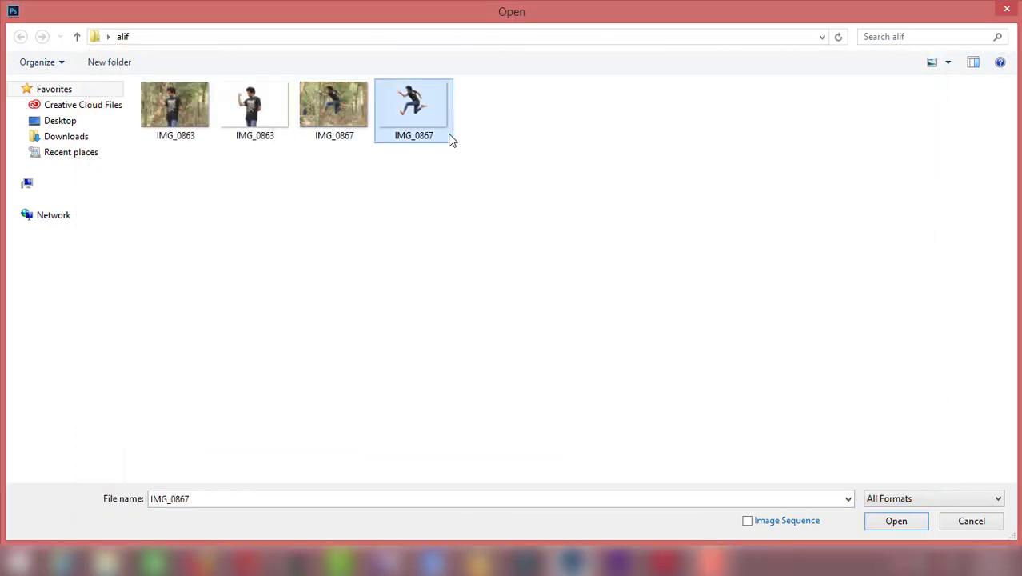
click(881, 524)
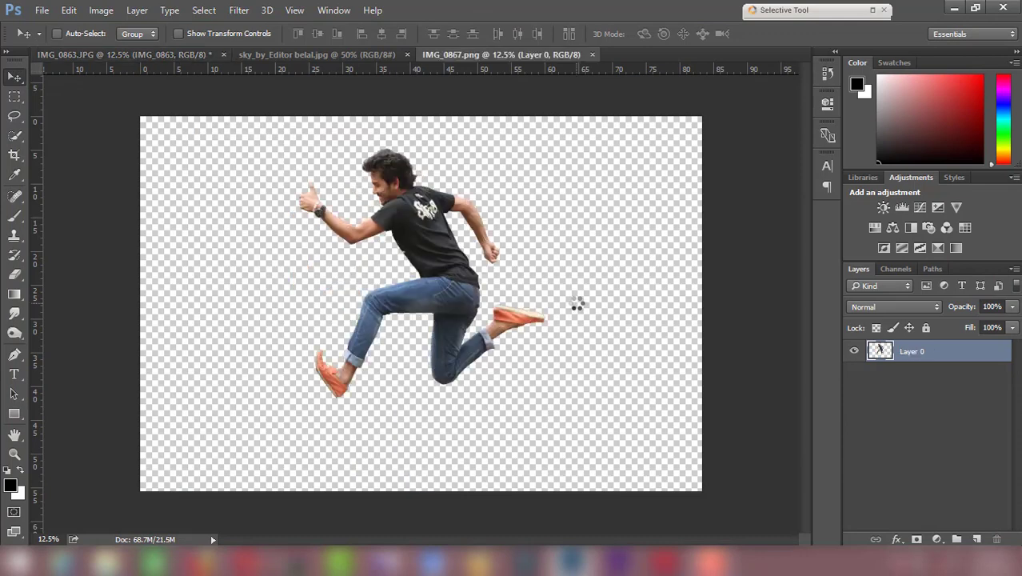
Close the separate jumping-man document and place IMG_0867 embedded into the composite.
click(592, 54)
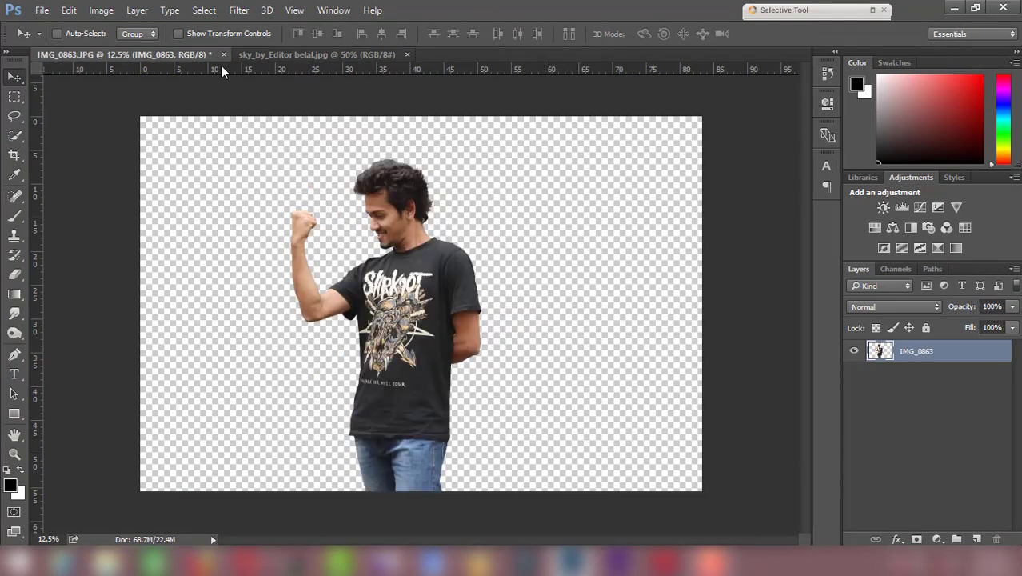
click(42, 9)
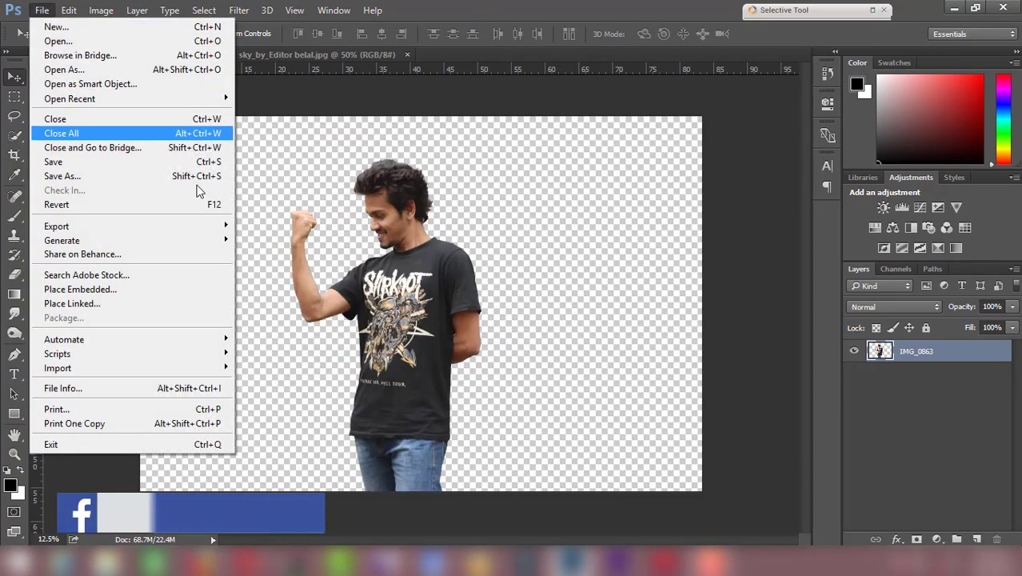
click(179, 290)
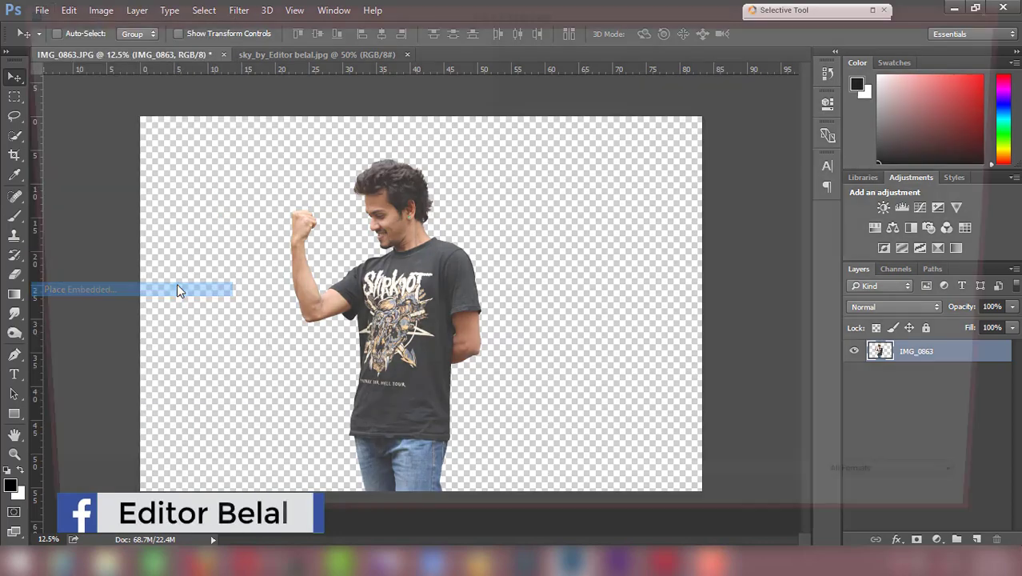
click(417, 106)
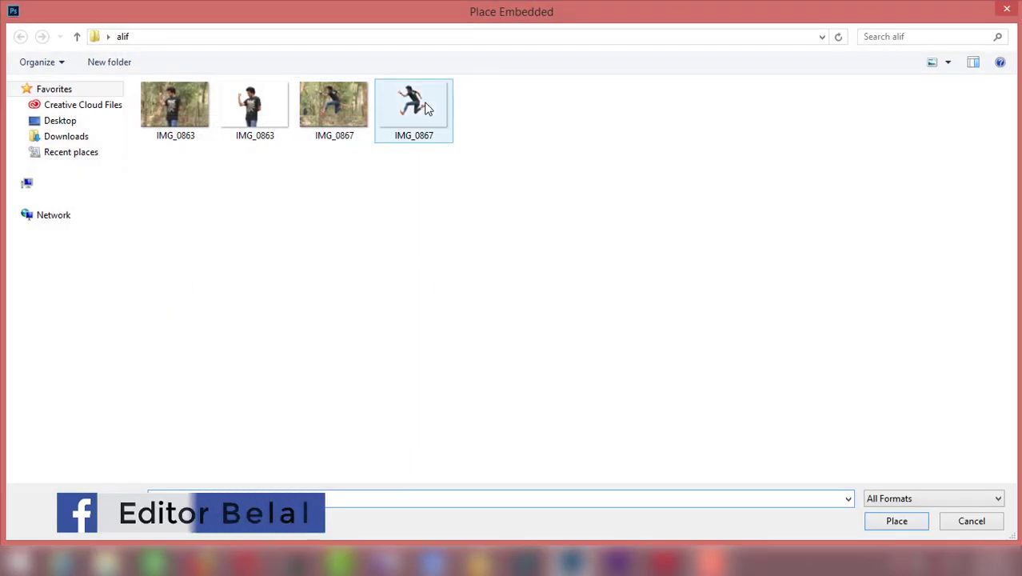
click(897, 521)
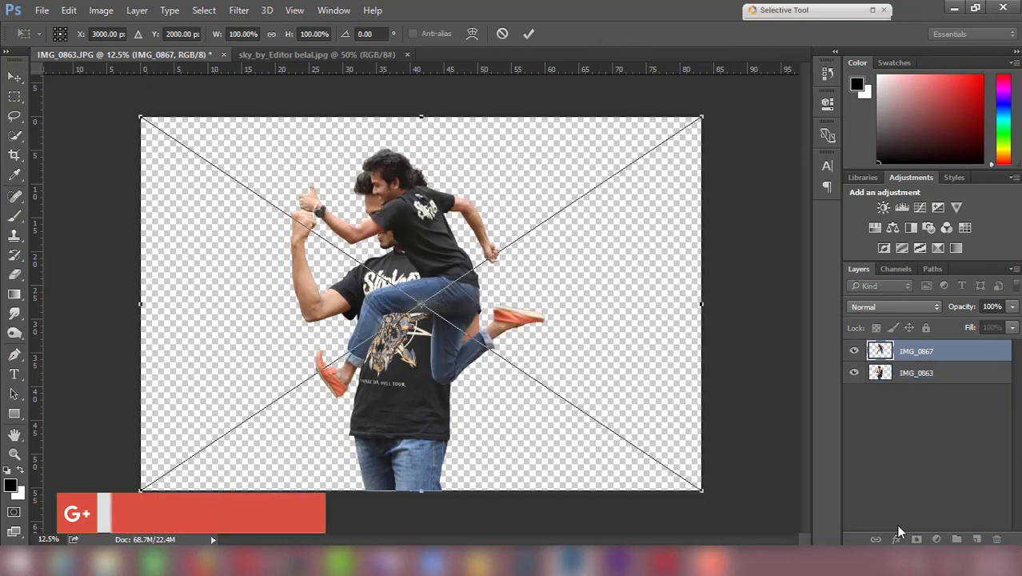
click(527, 33)
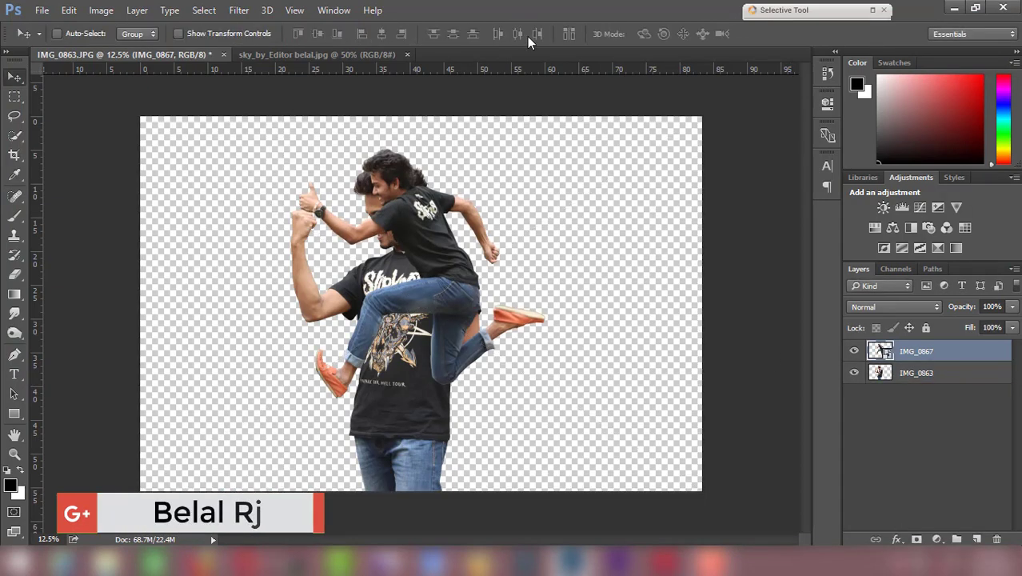
Rasterize the IMG_0867 layer and shift the jumping man left toward the raised arm.
right_click(912, 356)
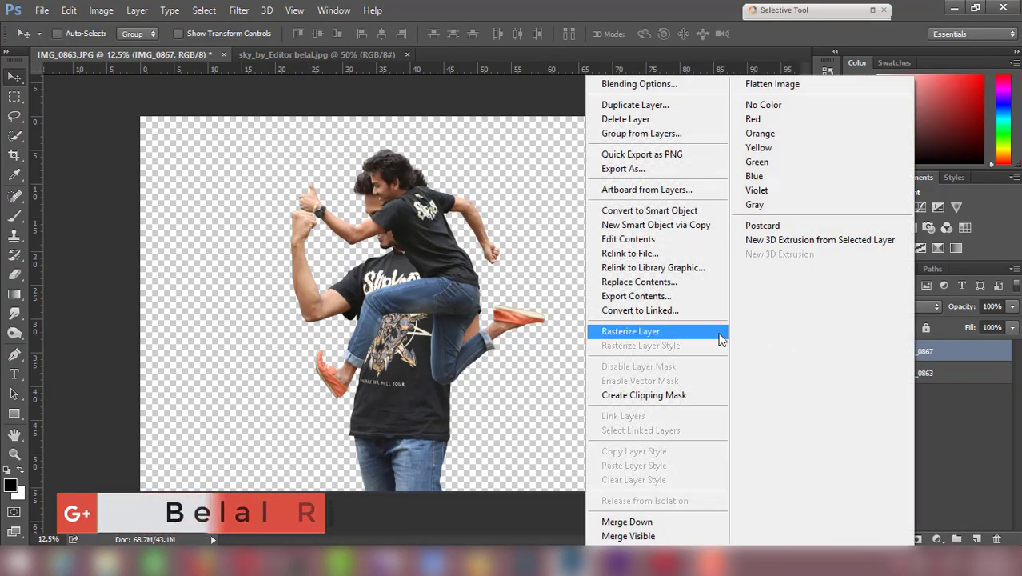
click(714, 335)
drag(453, 318, 302, 351)
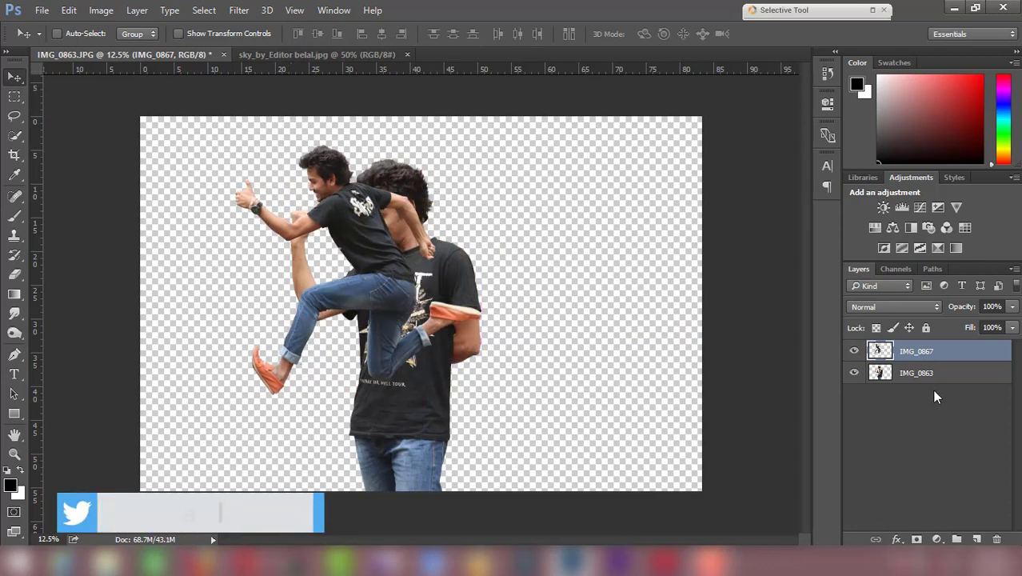
Crop the canvas's right side inward to a near-square frame around both men.
click(14, 155)
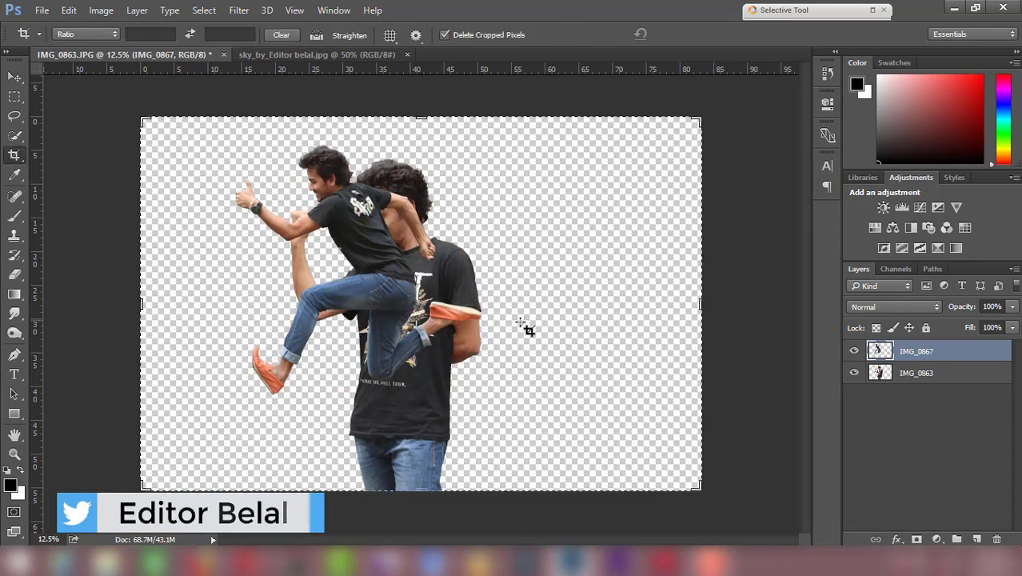
drag(702, 303, 606, 308)
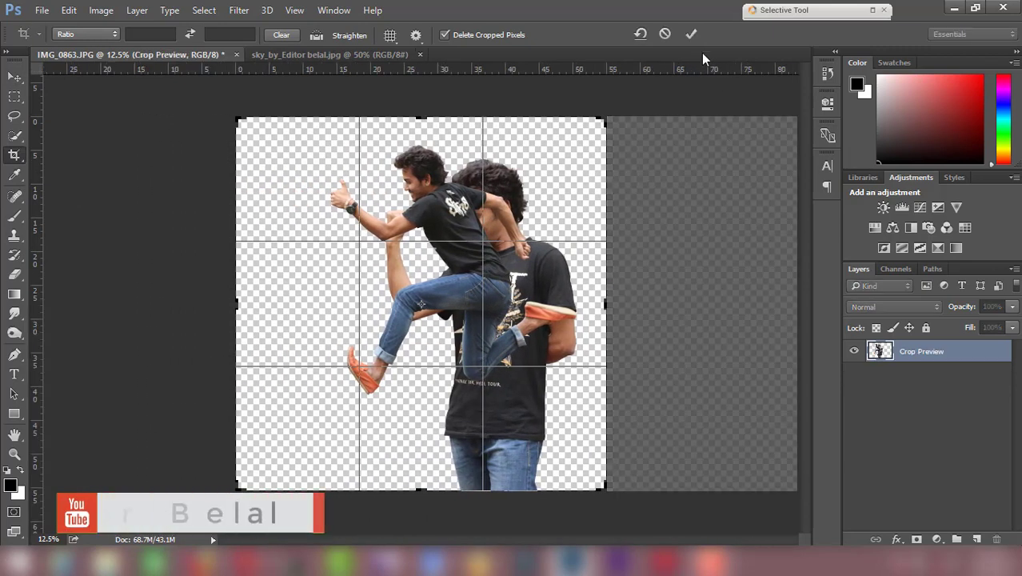
click(691, 33)
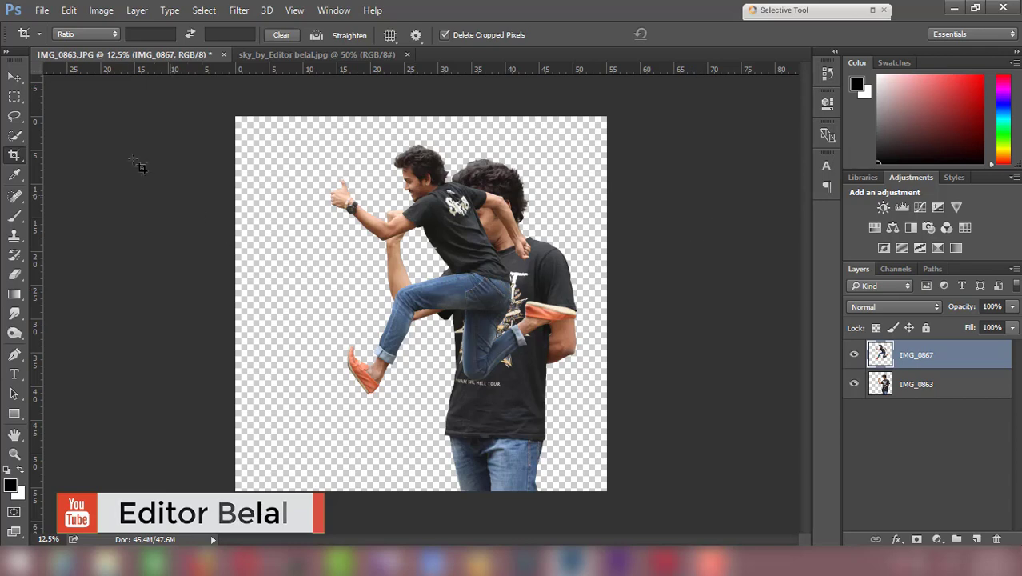
click(14, 77)
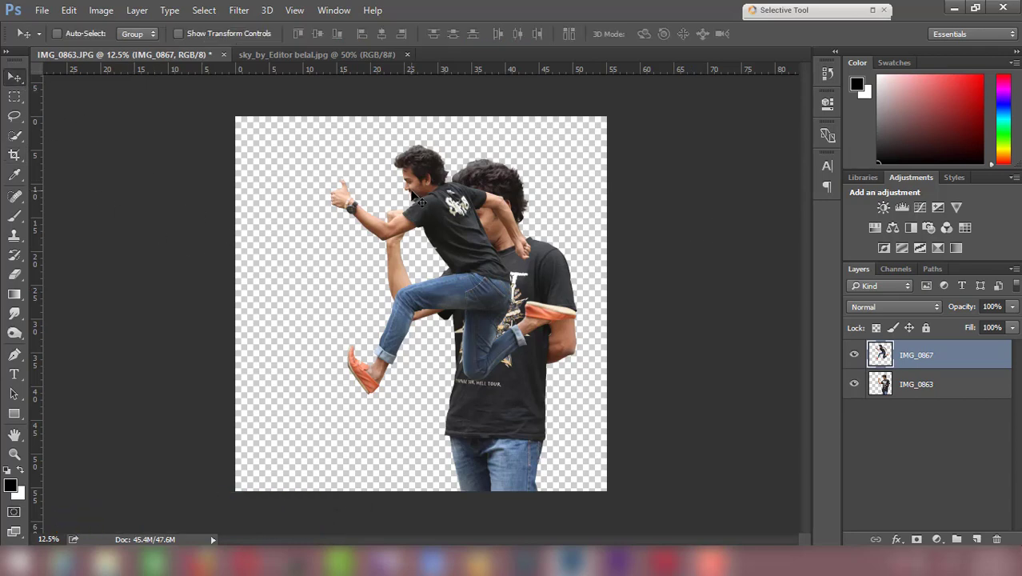
Copy the cloudy sky image into the composite and enlarge it to about 373%.
click(324, 55)
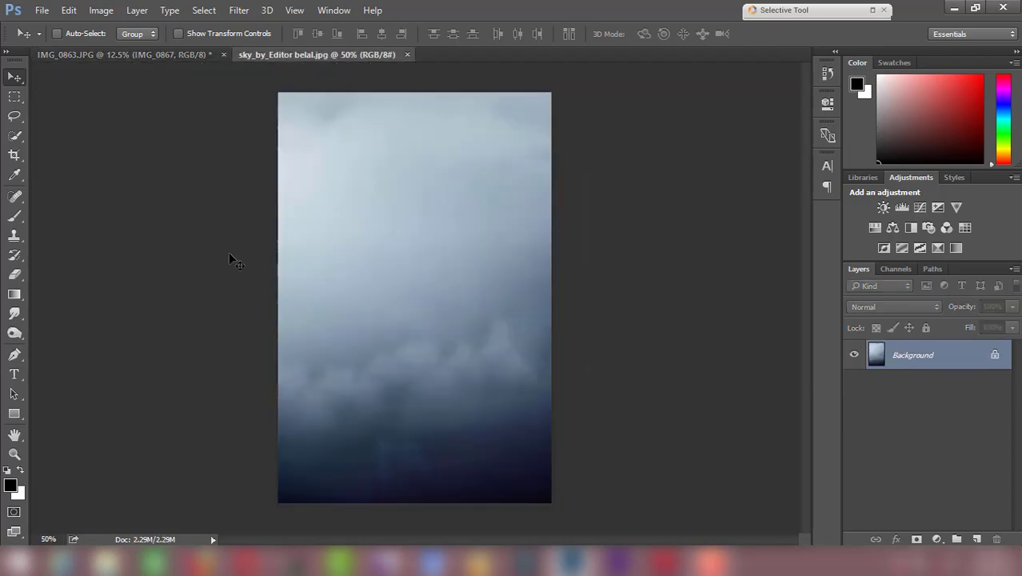
mouse_move(358, 270)
mouse_down()
mouse_move(148, 59)
mouse_move(270, 182)
mouse_move(255, 159)
mouse_up()
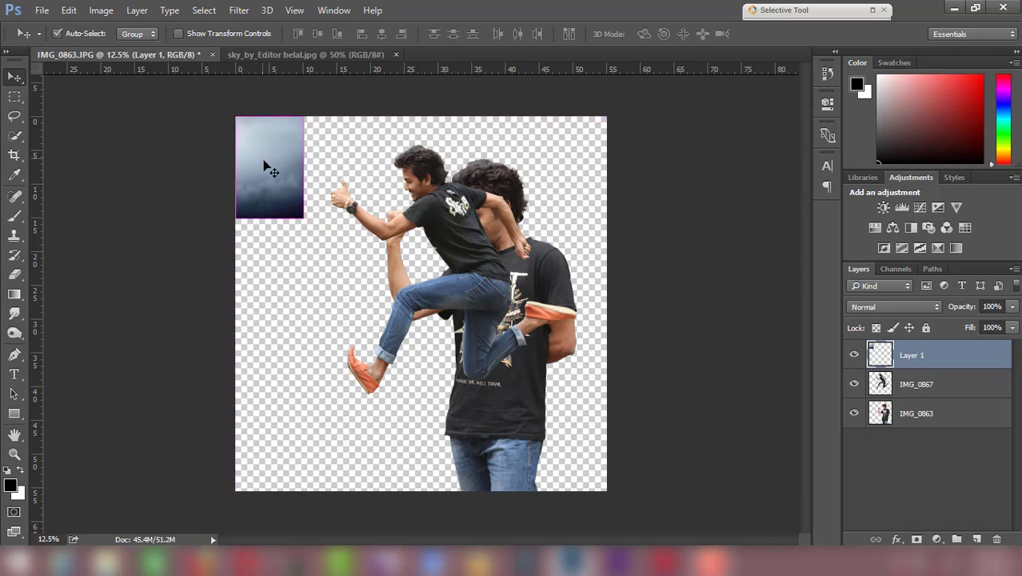
key(ctrl+t)
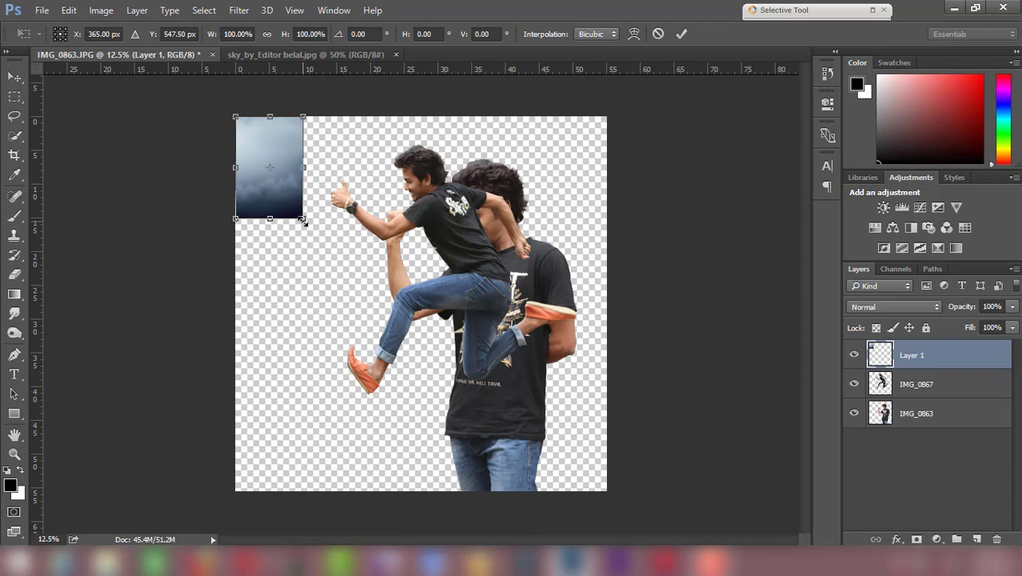
drag(302, 221, 545, 465)
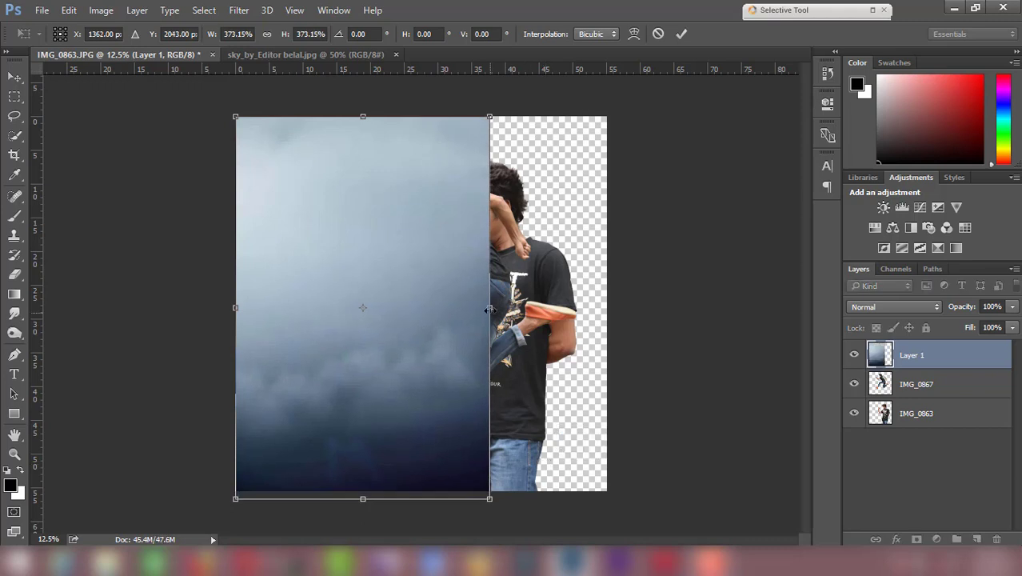
Stretch the sky to the canvas's right edge and move it beneath both people layers.
drag(489, 309, 598, 321)
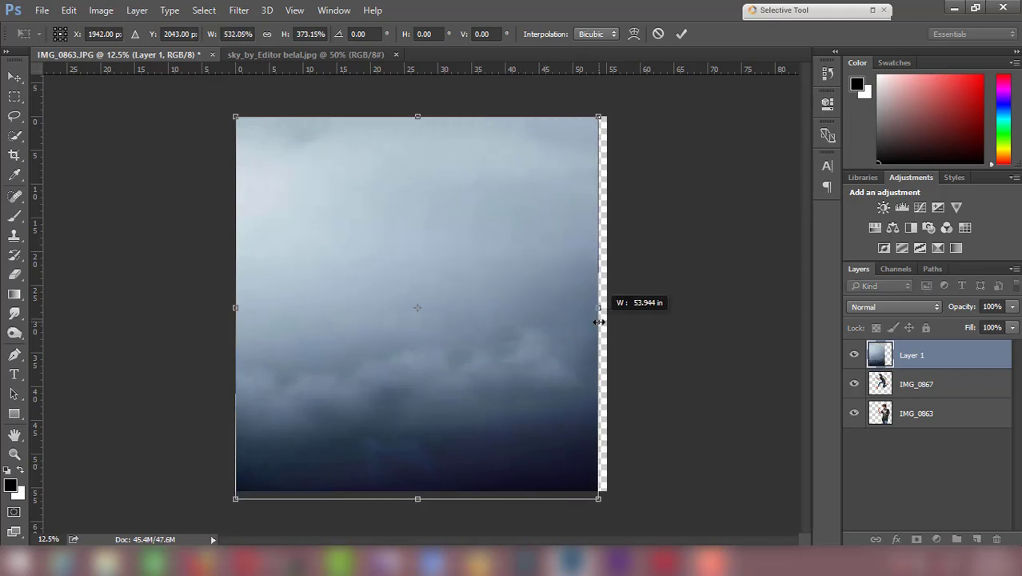
drag(598, 321, 606, 317)
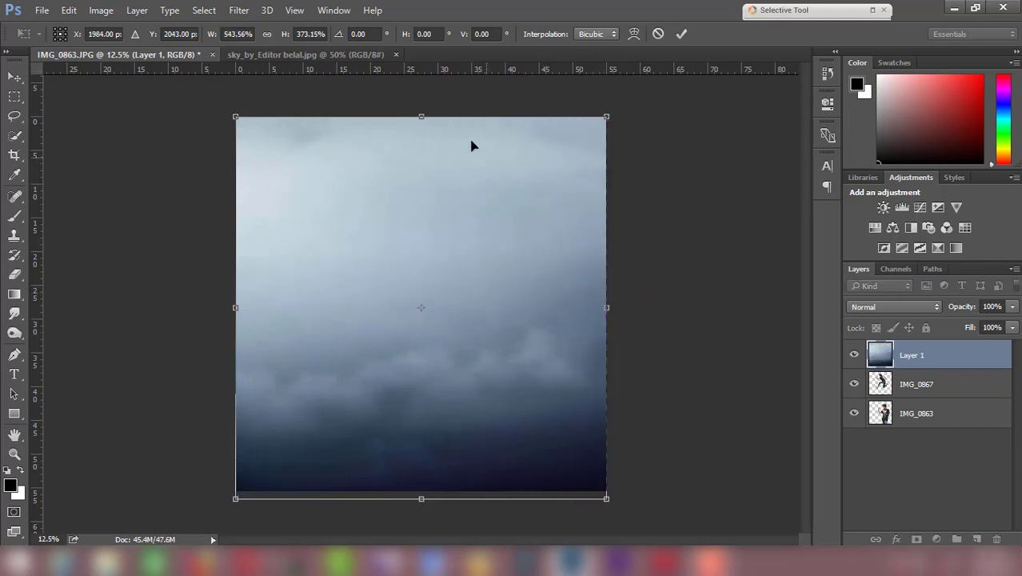
click(680, 34)
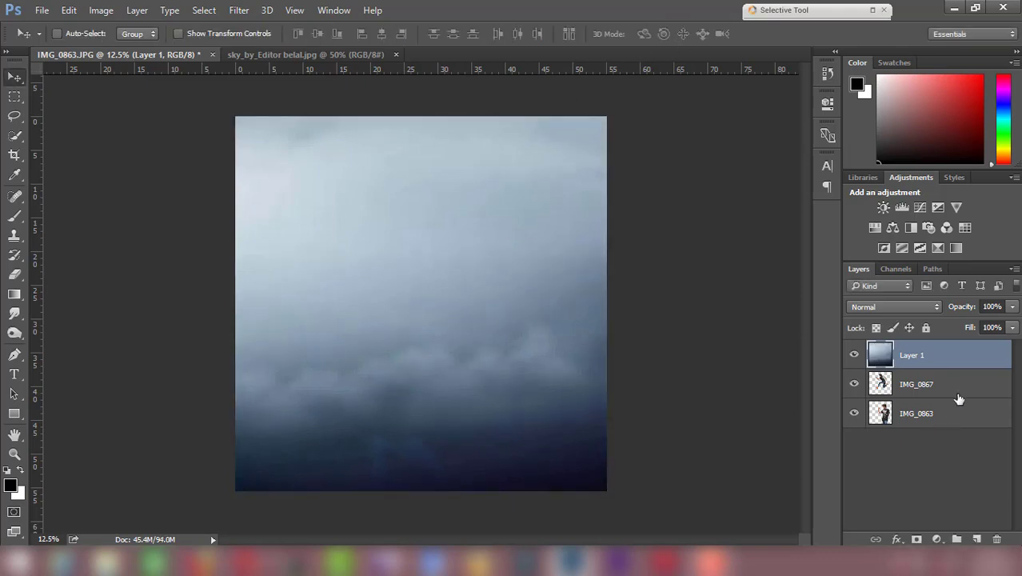
drag(957, 356, 943, 425)
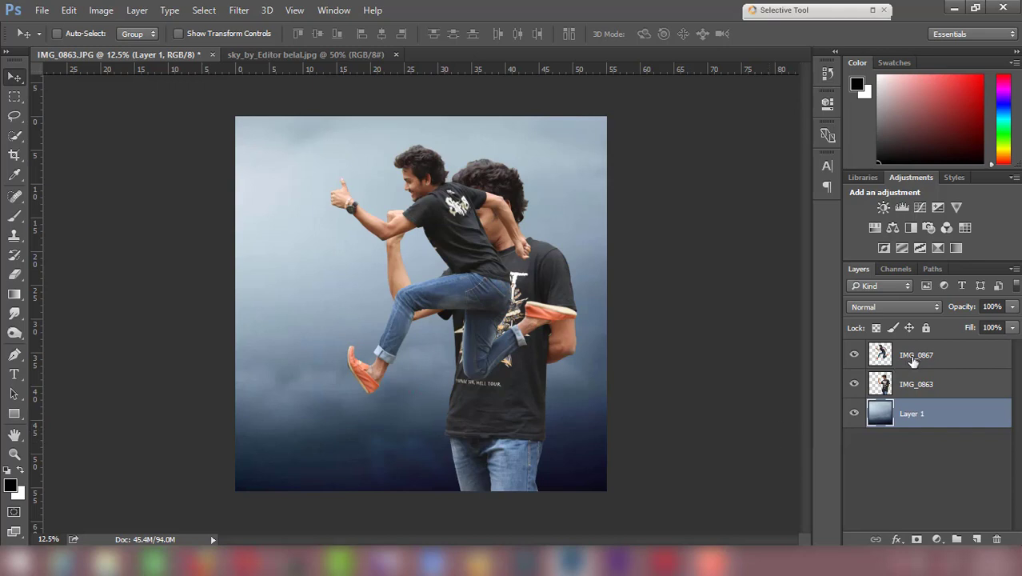
Hide the jumping man and enlarge the standing man's IMG_0863 layer to about 112%.
click(916, 360)
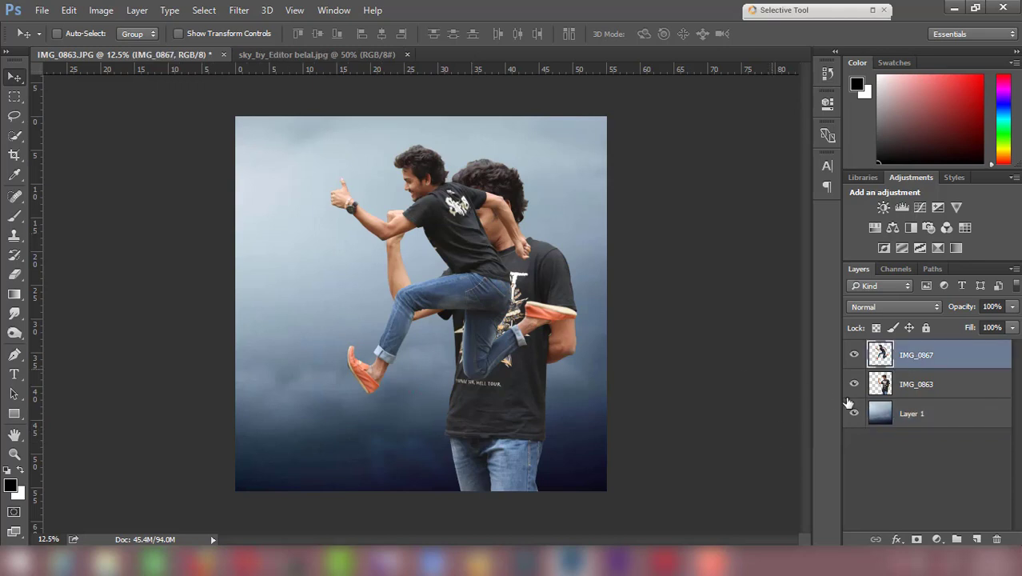
click(853, 355)
click(904, 392)
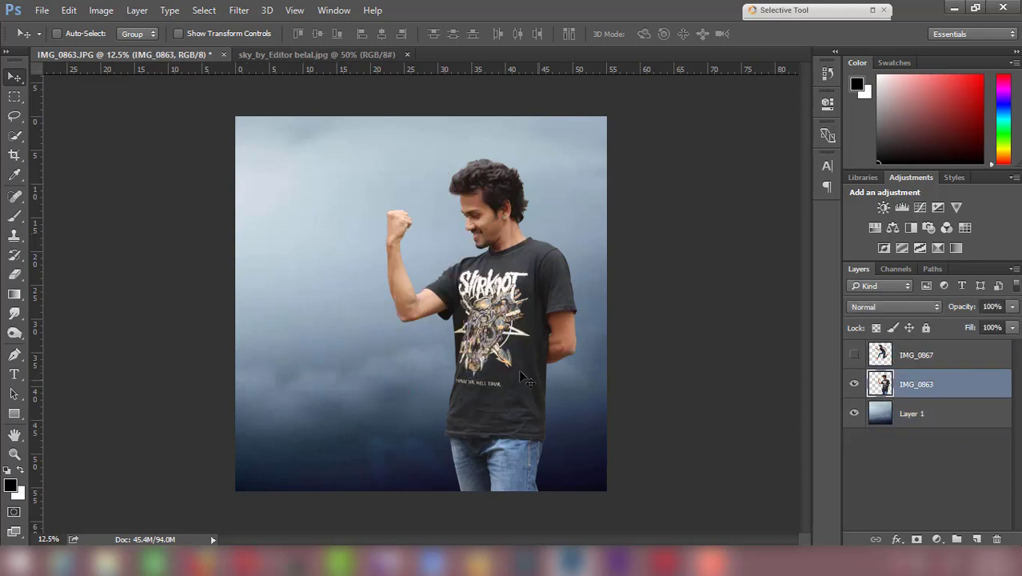
key(ctrl)
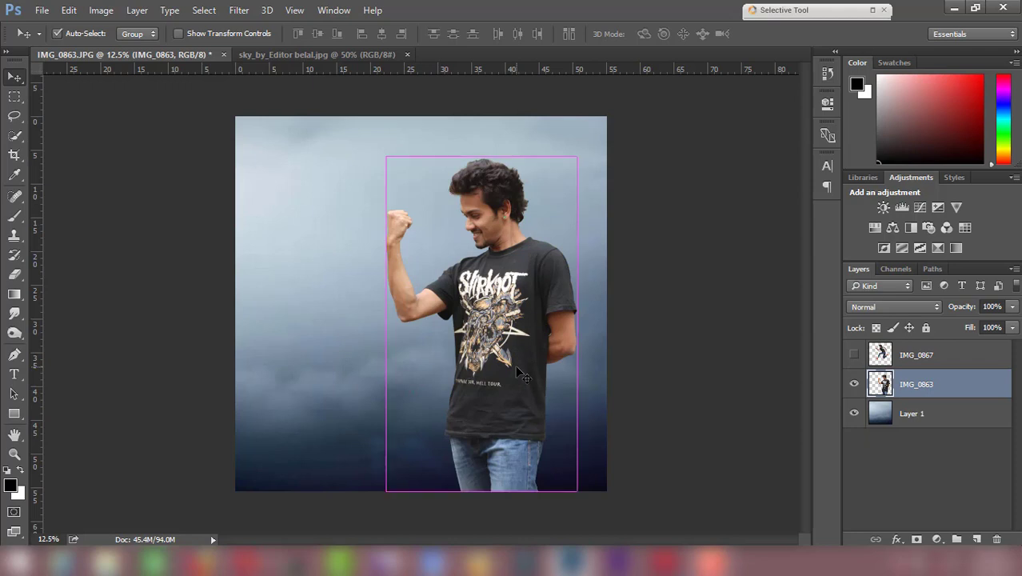
key(ctrl+t)
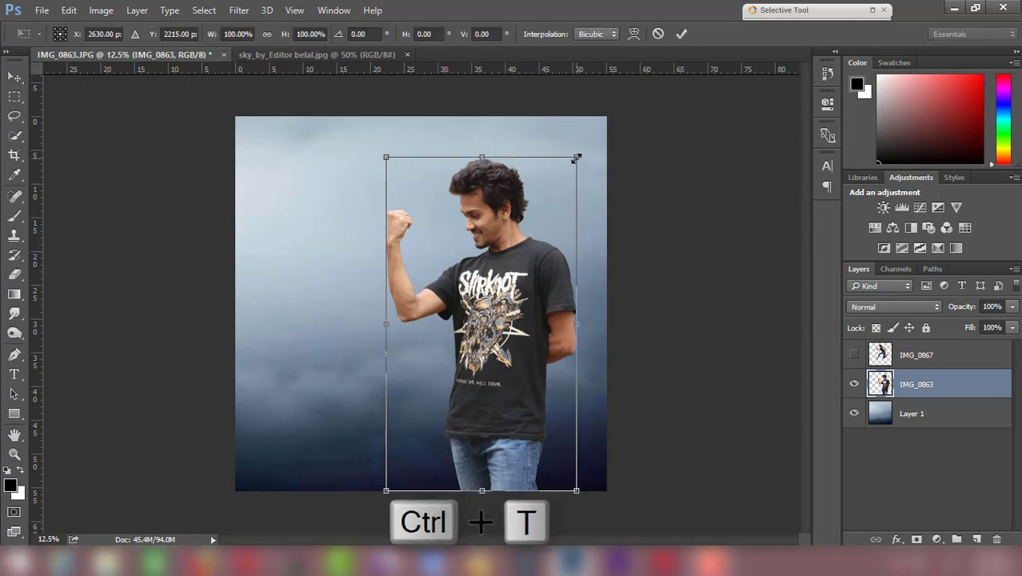
drag(578, 154, 609, 122)
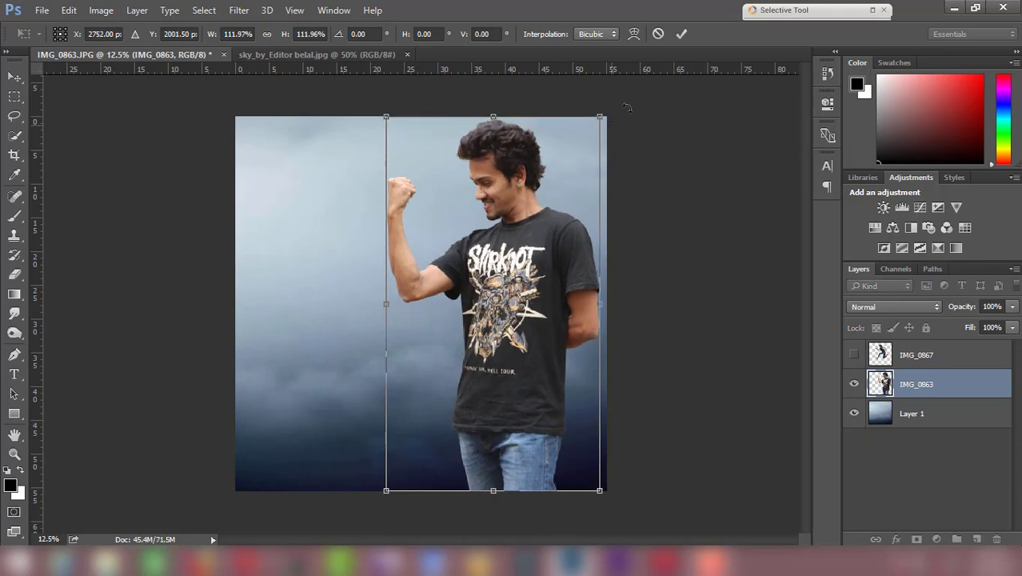
key(Return)
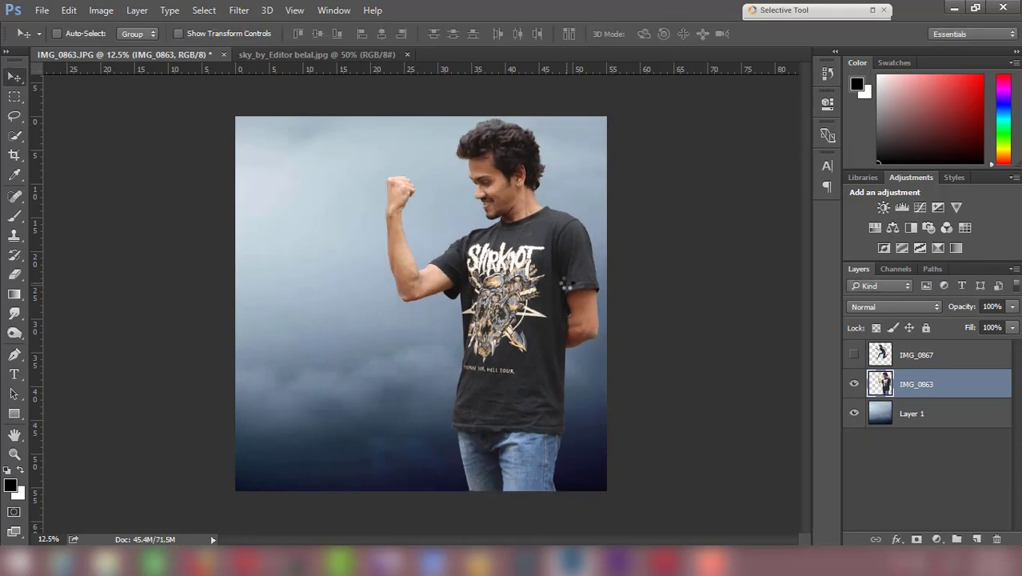
Nudge the standing man slightly right and show the jumping man again.
drag(564, 283, 568, 284)
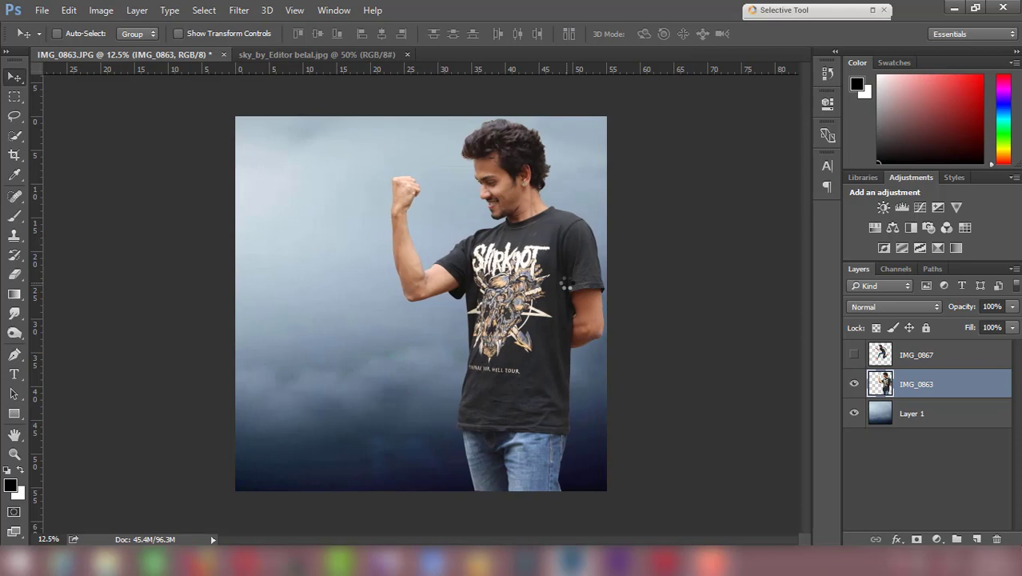
click(957, 356)
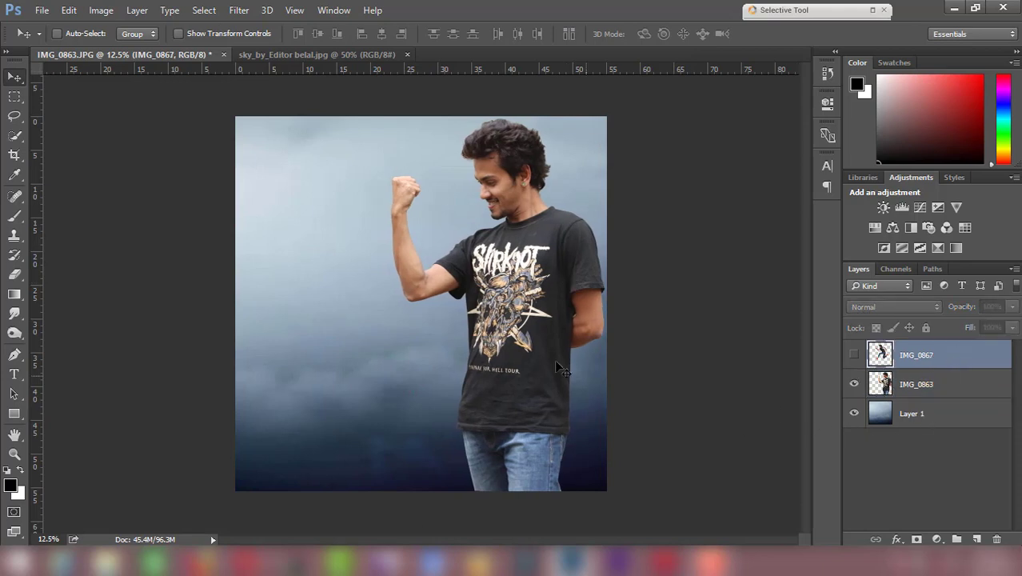
click(854, 355)
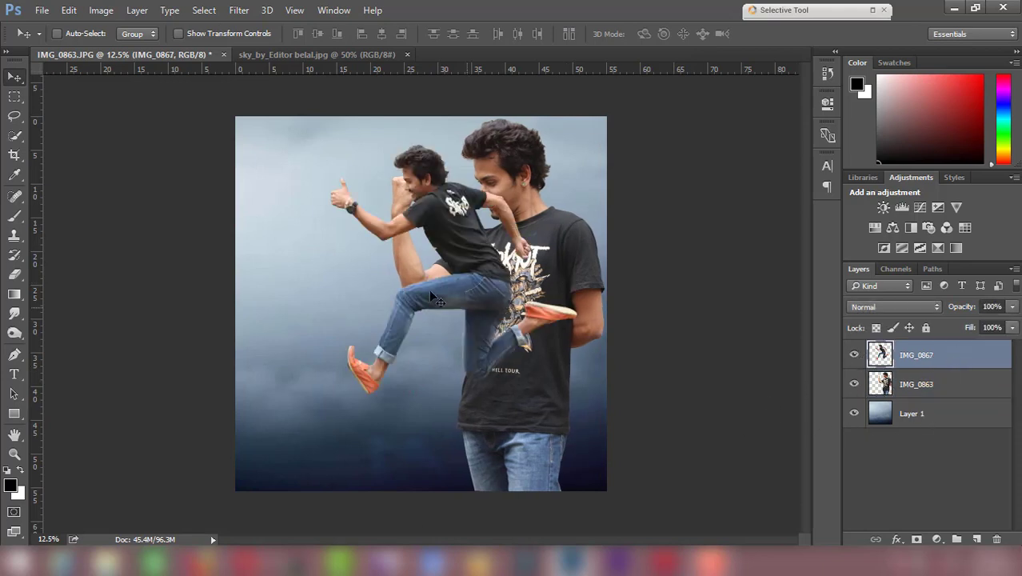
Flip the jumping man horizontally and shrink him to about 79%.
key(ctrl)
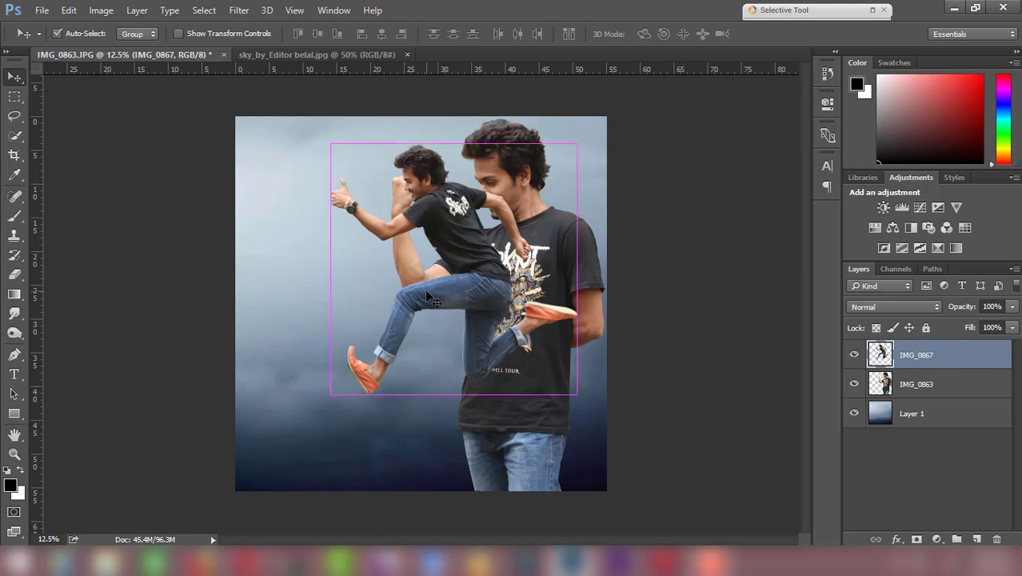
key(ctrl+t)
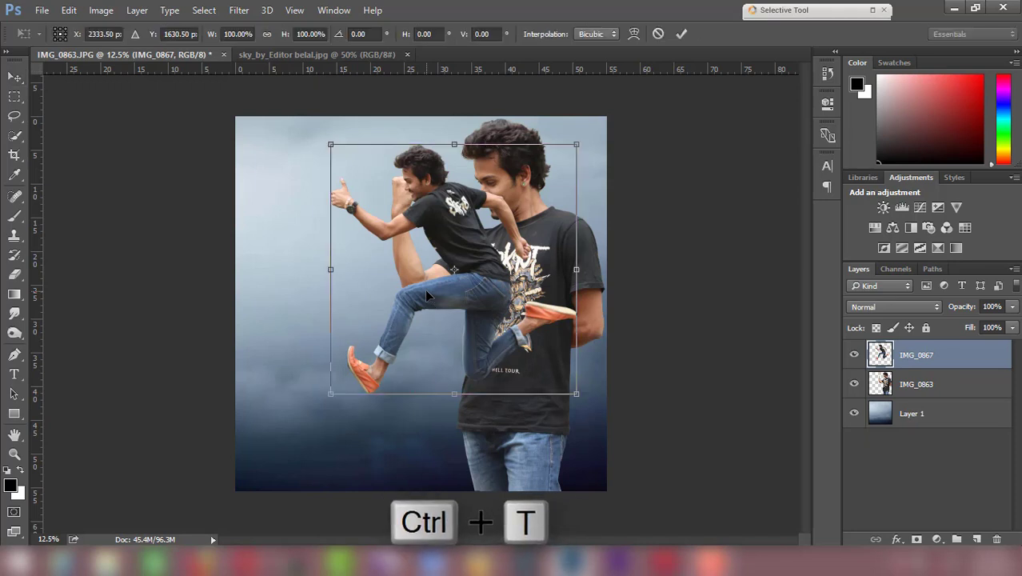
right_click(426, 292)
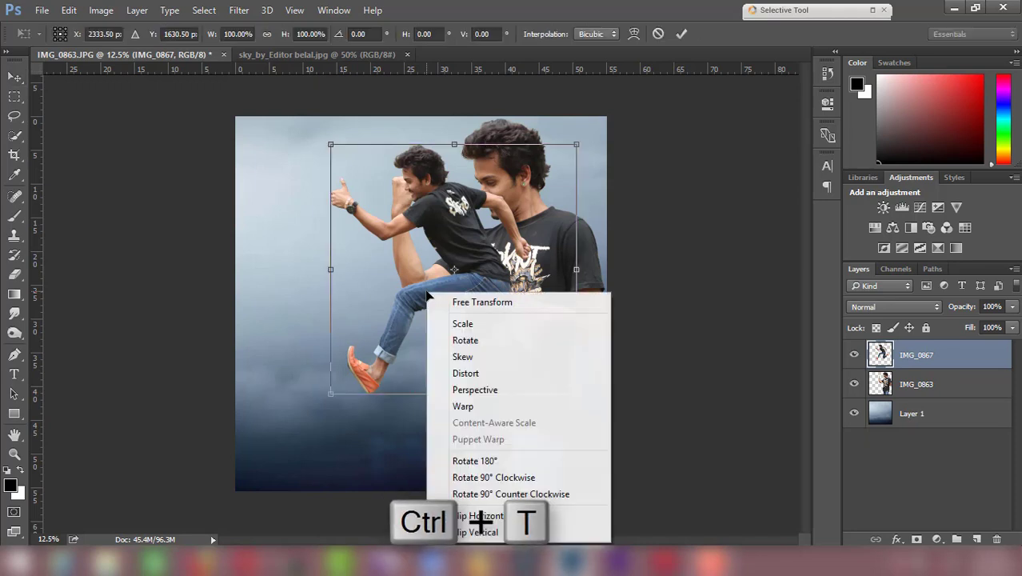
click(509, 516)
drag(452, 216, 373, 276)
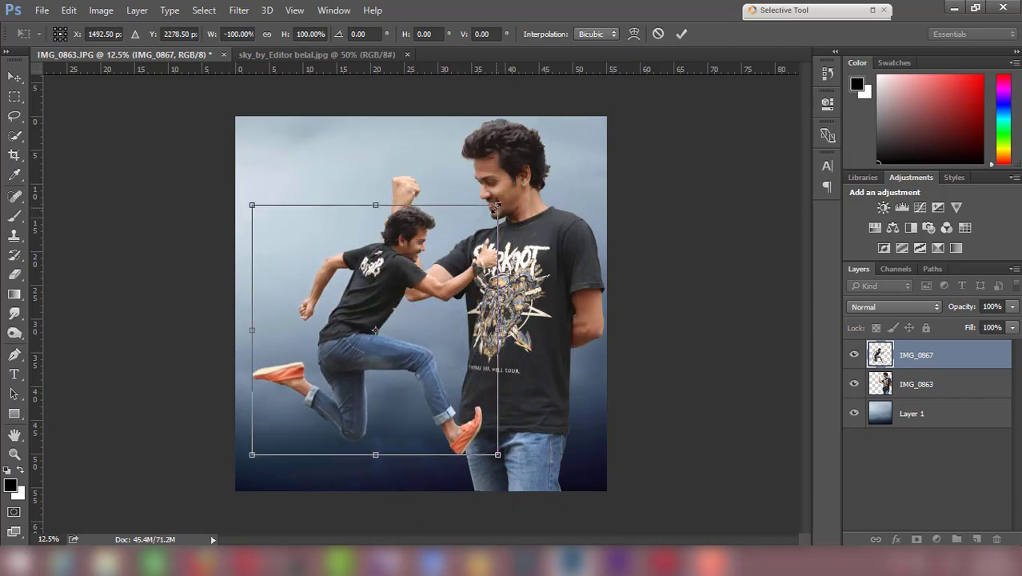
drag(497, 206, 446, 257)
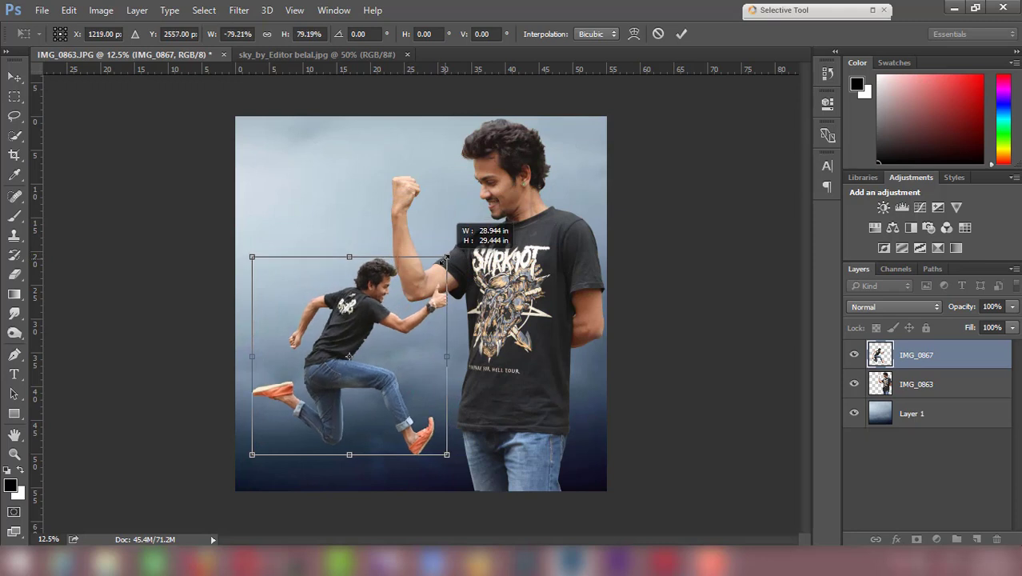
Tilt the jumping man about 14° and set his hand on the raised arm.
drag(481, 309, 498, 286)
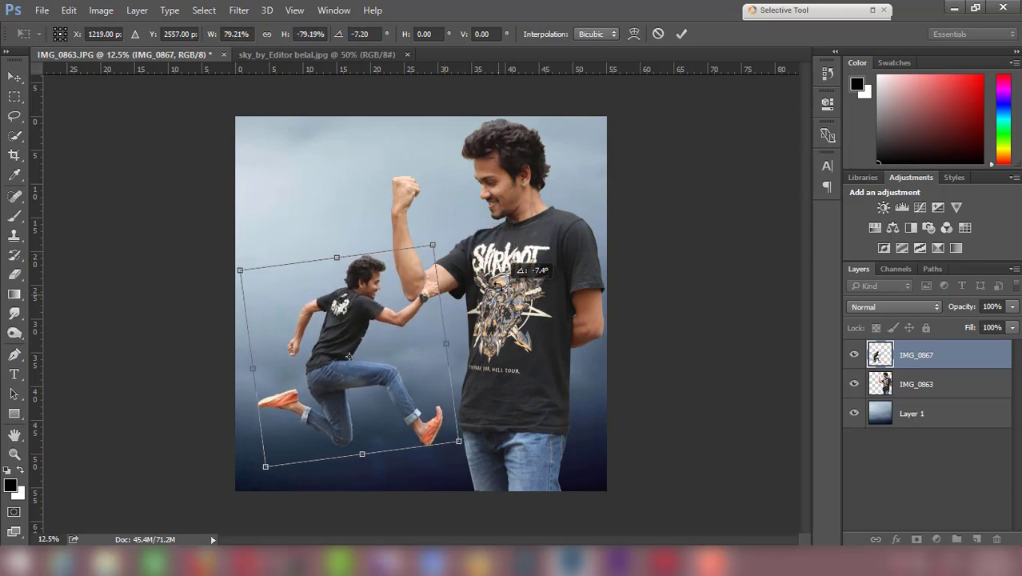
drag(400, 324, 397, 307)
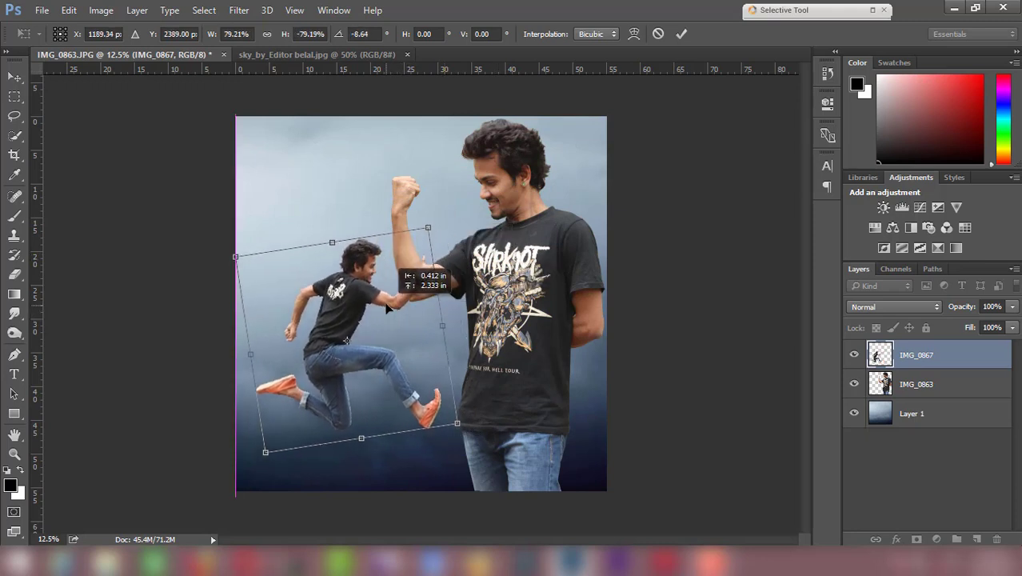
drag(488, 337, 498, 306)
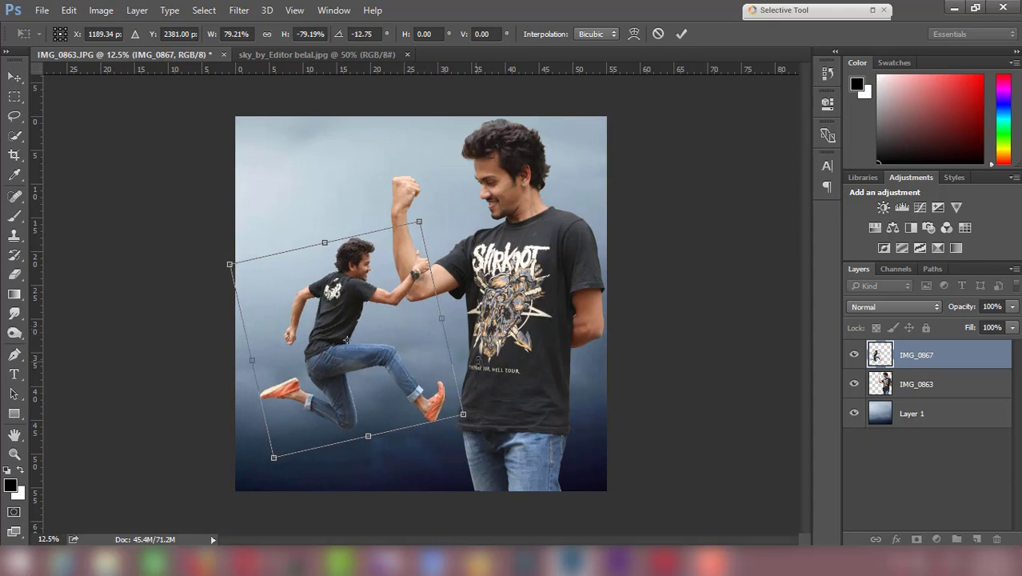
drag(479, 352, 512, 332)
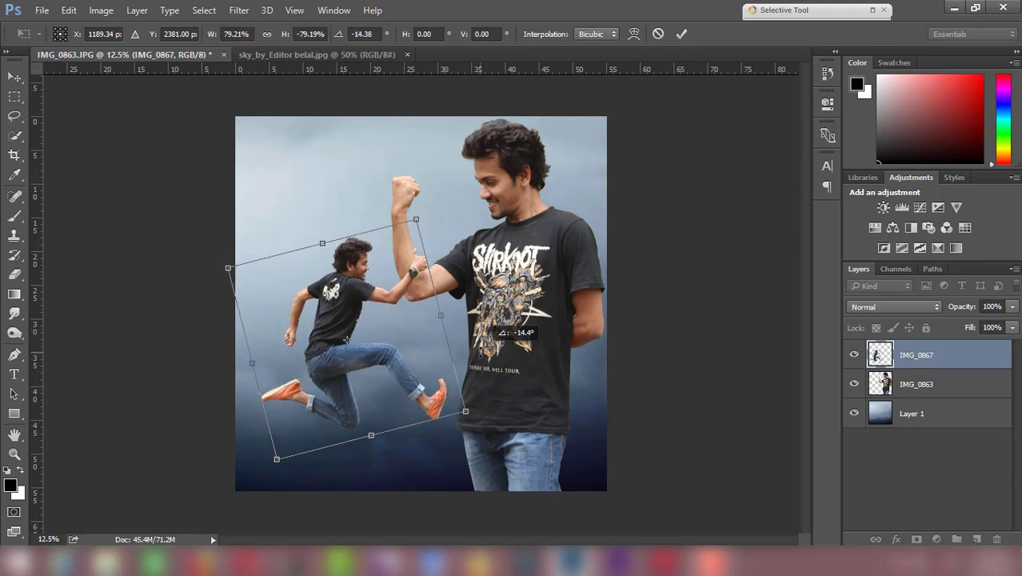
scroll(431, 352, up, 3)
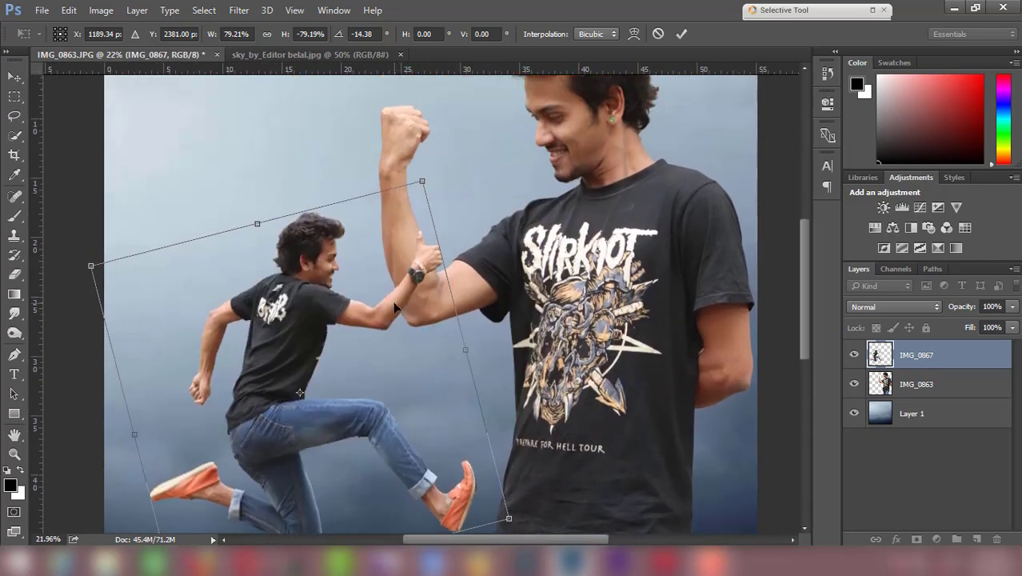
drag(394, 308, 392, 314)
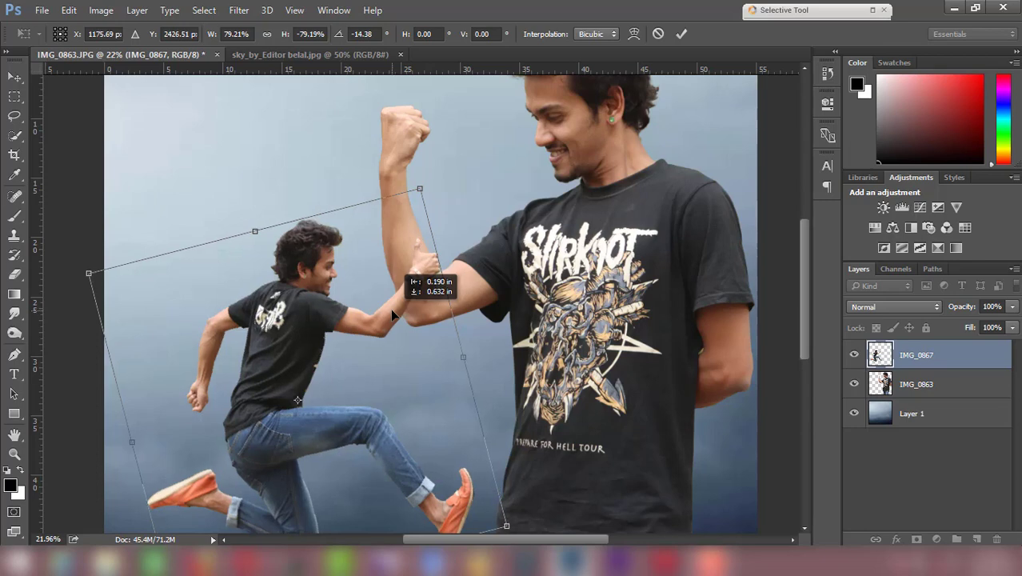
drag(391, 314, 391, 315)
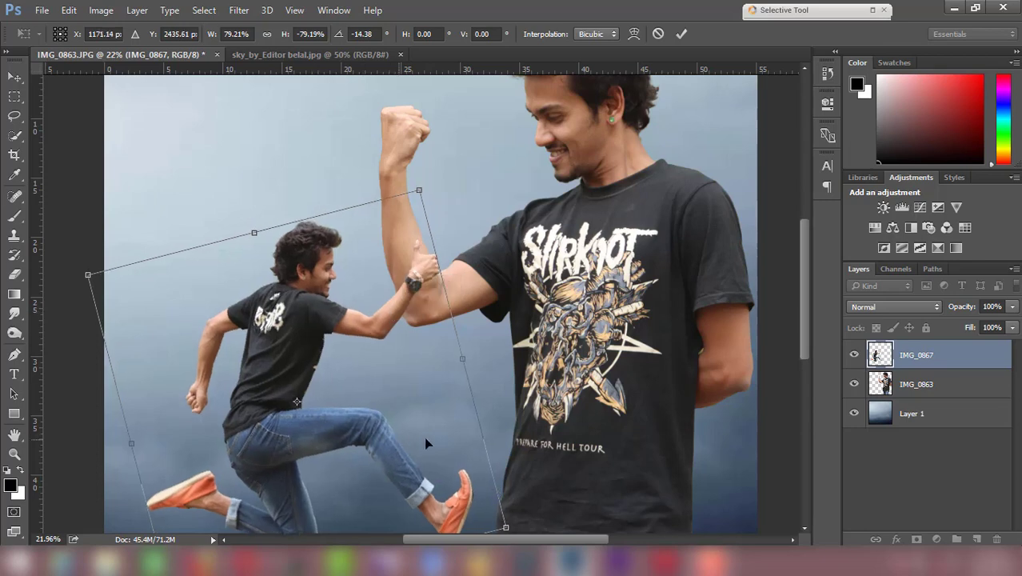
click(680, 34)
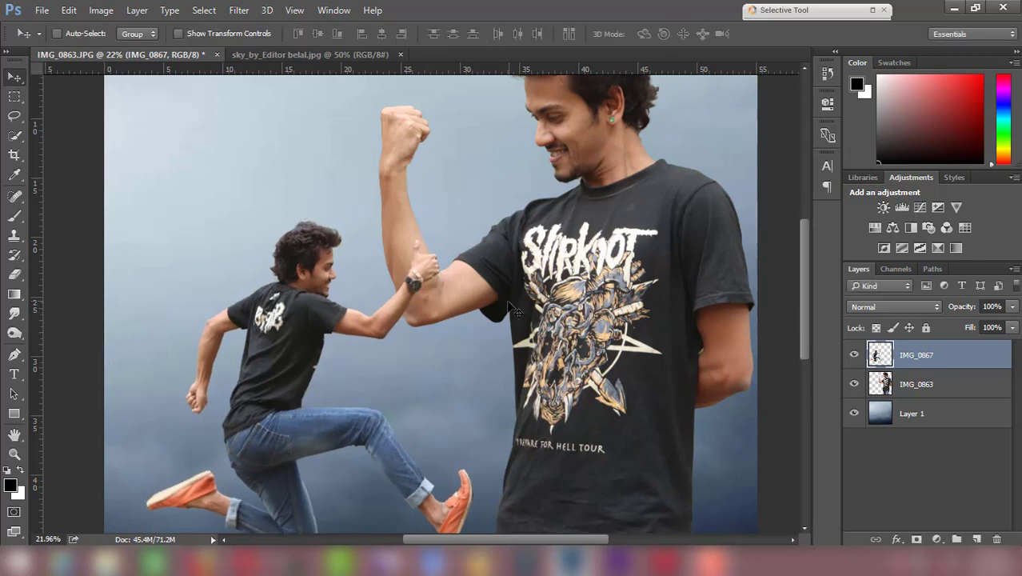
Hide IMG_0867 and create Layer 2 above IMG_0863 as a clipping mask.
scroll(509, 306, down, 3)
scroll(509, 307, up, 1)
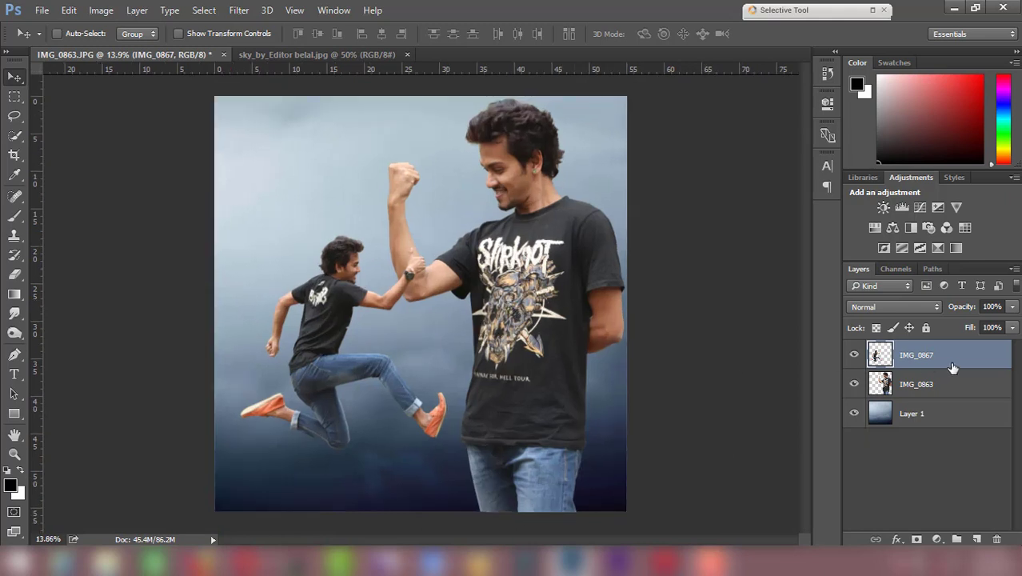
click(854, 355)
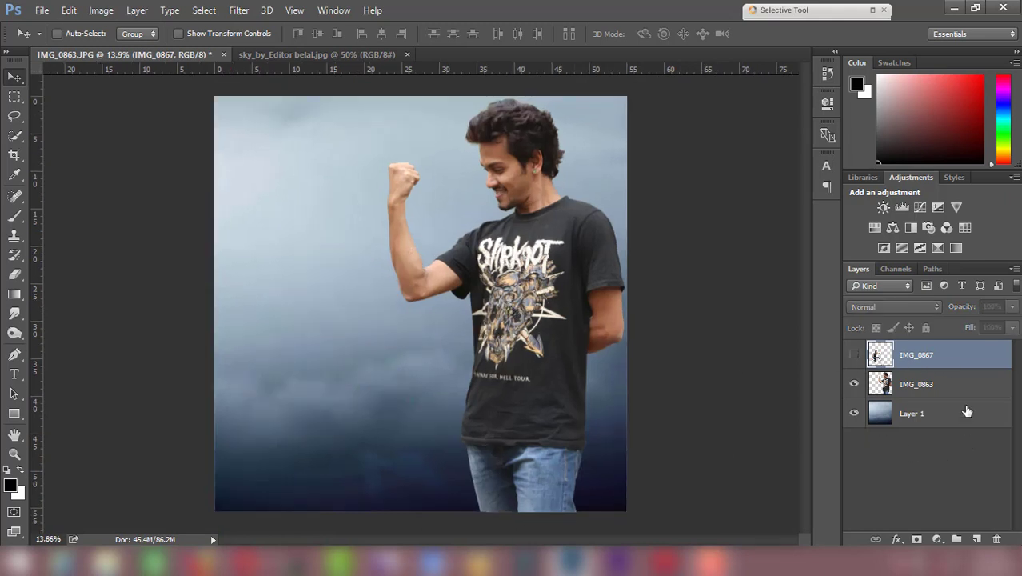
click(960, 387)
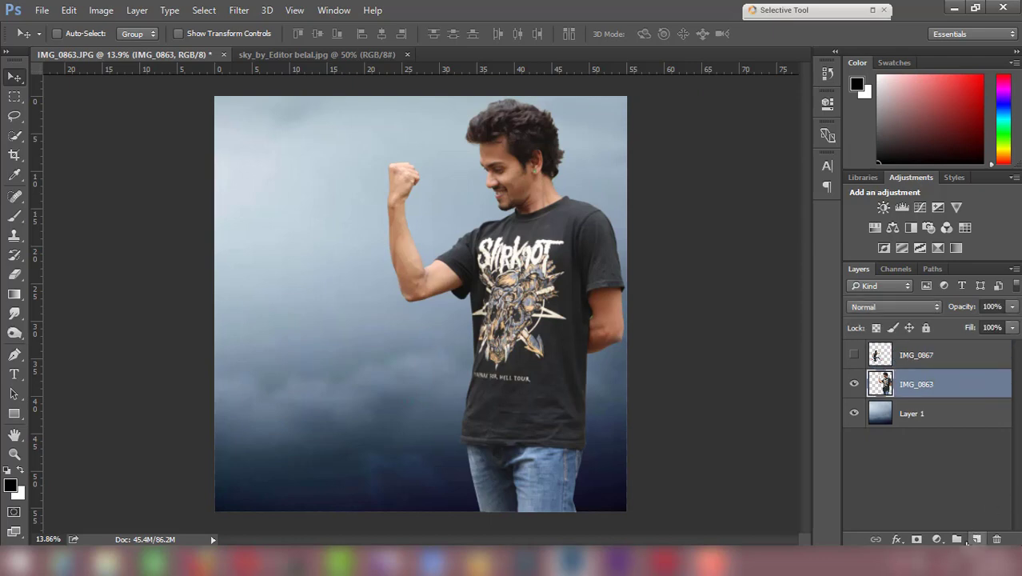
click(973, 538)
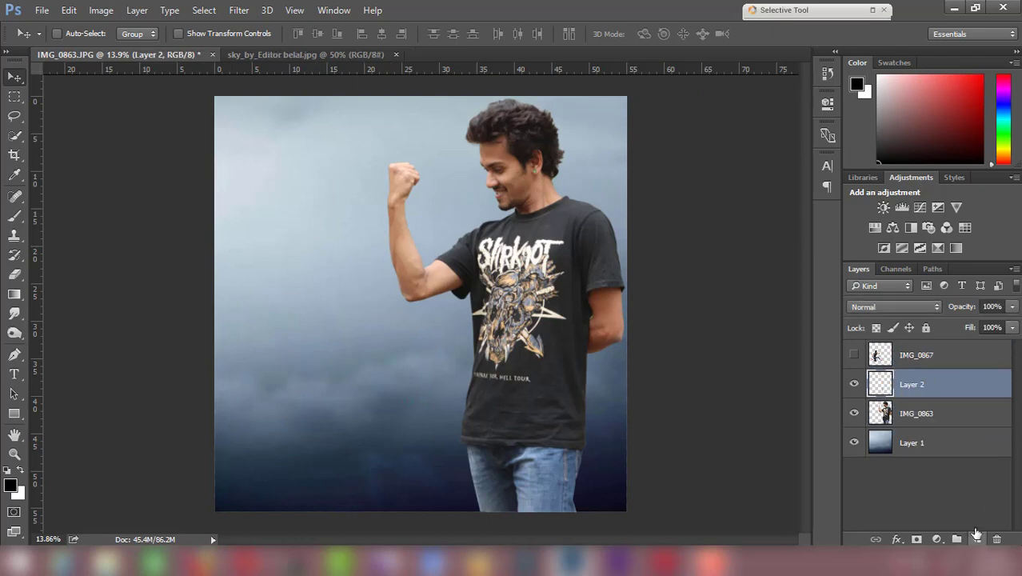
right_click(979, 390)
click(758, 343)
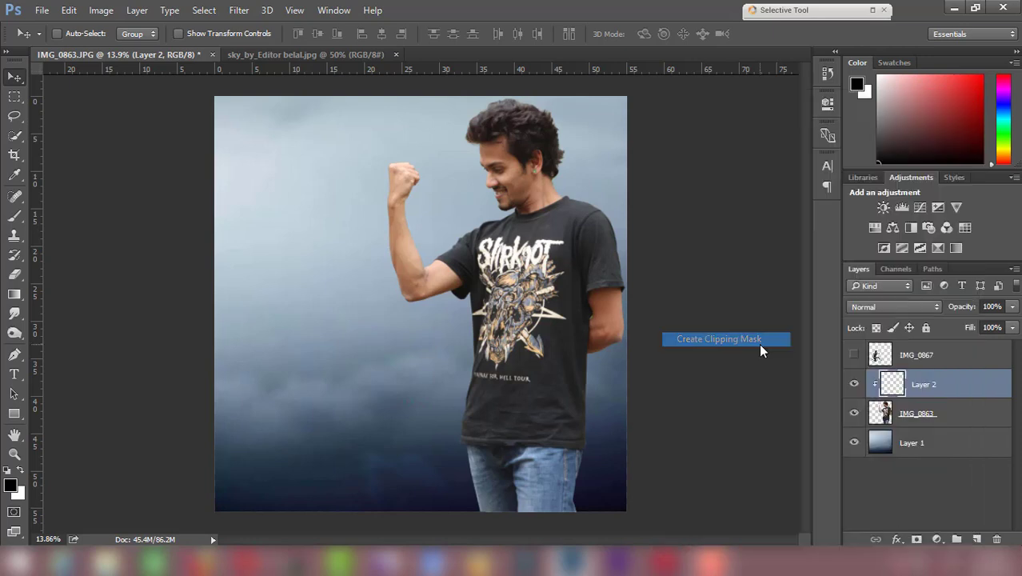
Choose the Brush tool and zoom in on the standing man's face.
click(15, 214)
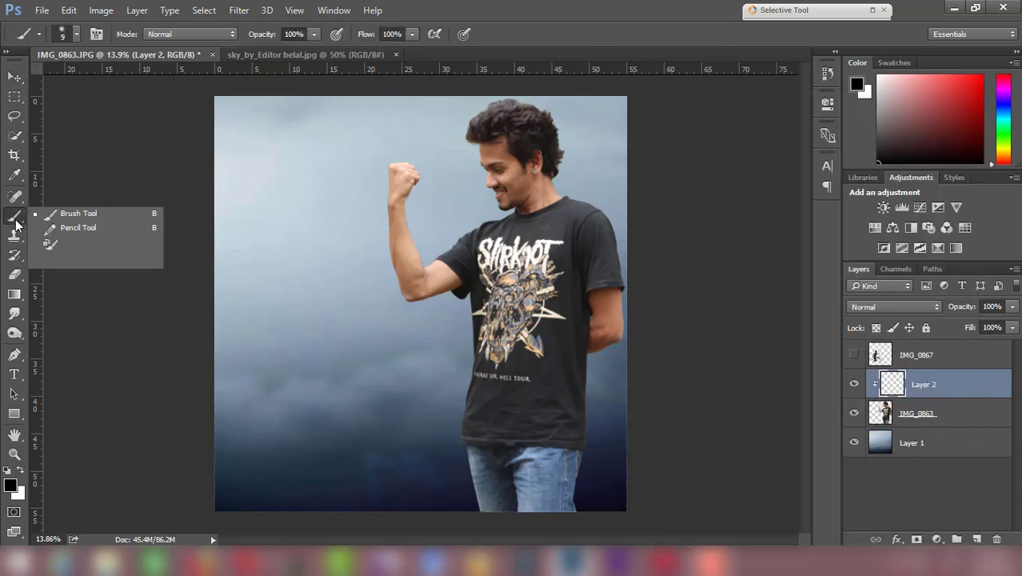
click(99, 217)
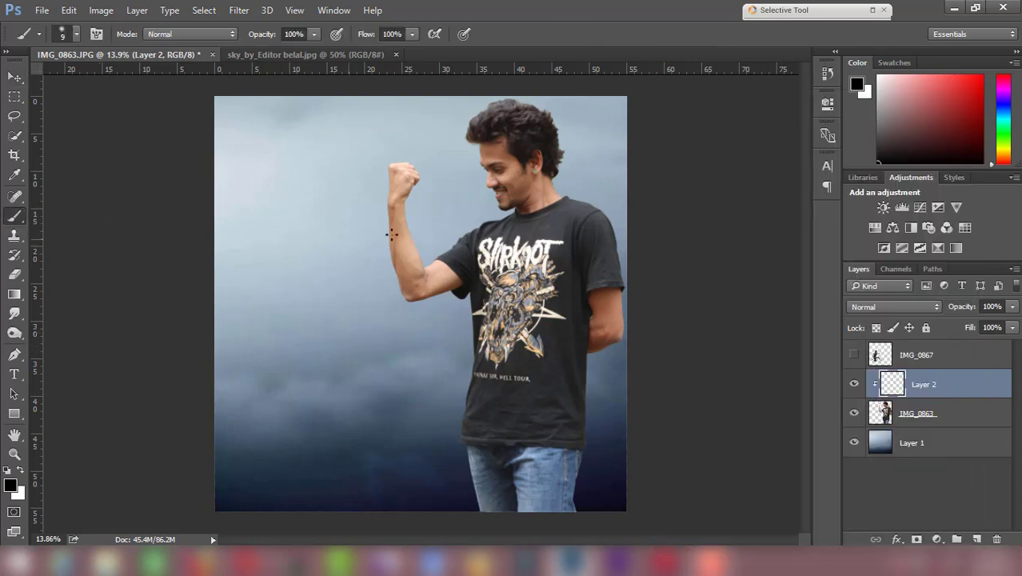
scroll(518, 171, up, 2)
scroll(527, 157, up, 2)
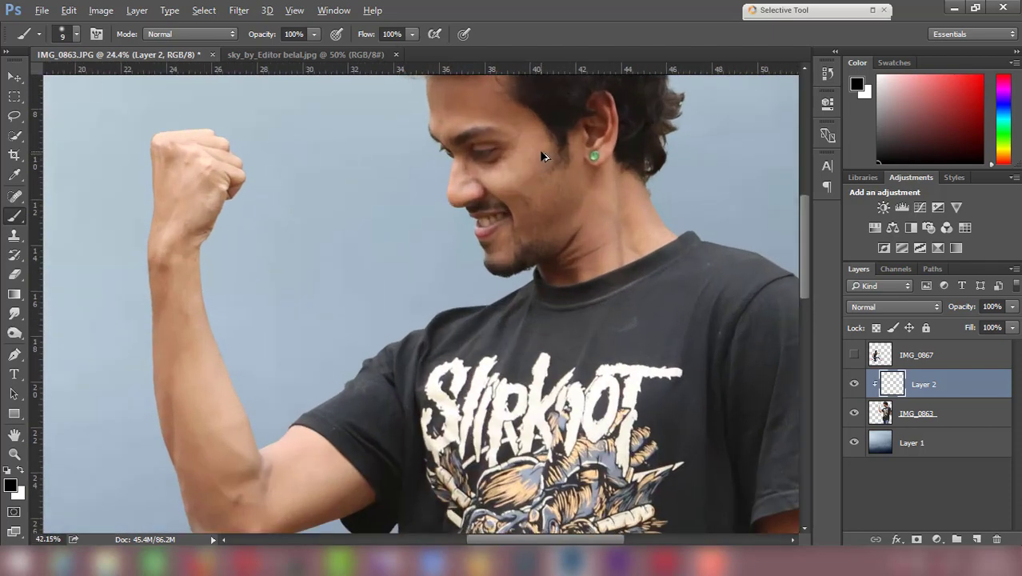
scroll(539, 149, up, 2)
scroll(532, 192, up, 1)
scroll(526, 231, up, 2)
scroll(525, 226, up, 1)
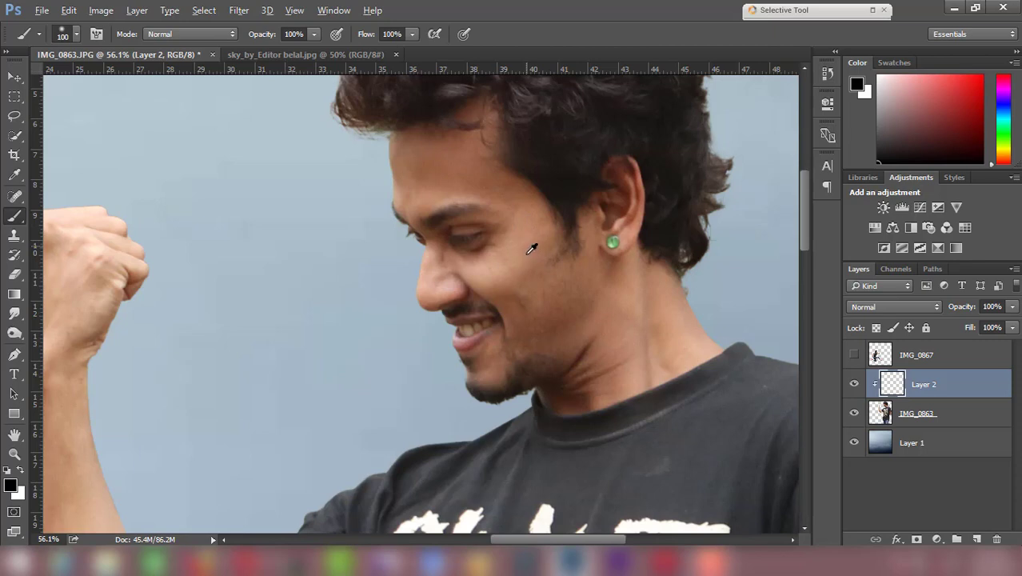
Sample cheek and neck skin tones and paint them softly over the neck and jaw.
alt+click(497, 270)
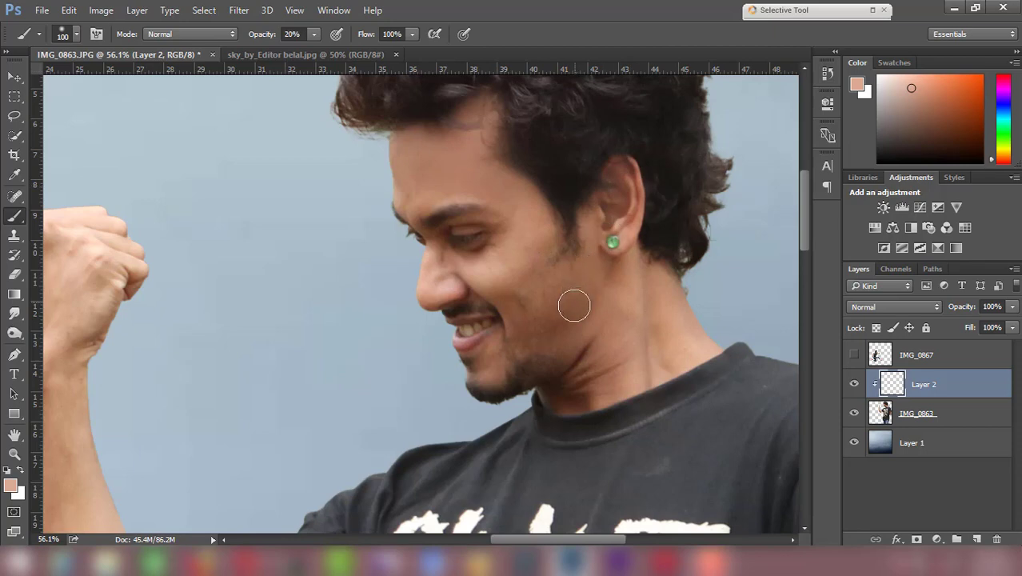
alt+click(612, 295)
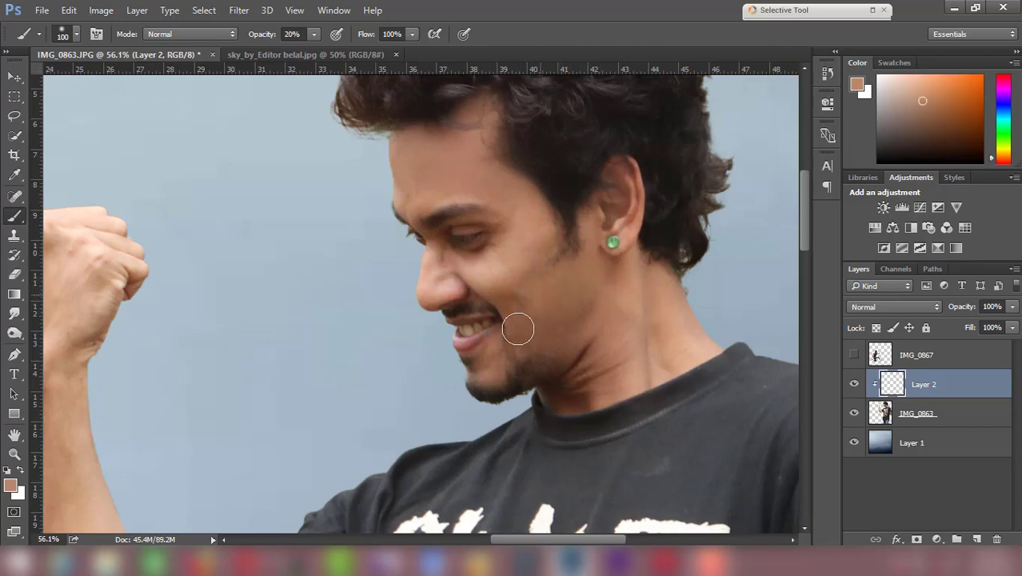
alt+click(644, 374)
drag(616, 377, 592, 351)
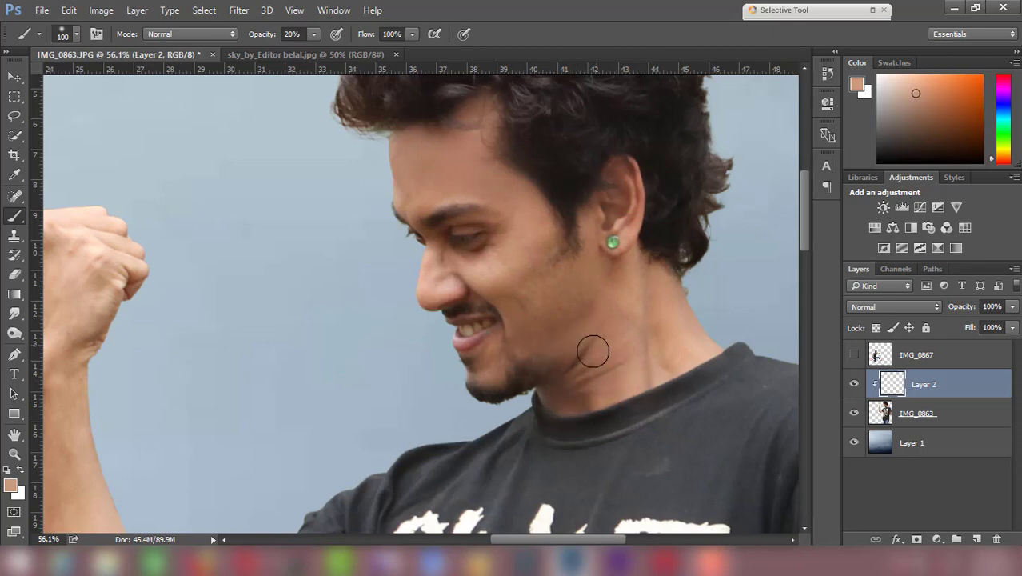
mouse_move(592, 351)
mouse_down()
mouse_move(554, 315)
mouse_move(493, 355)
mouse_move(491, 370)
mouse_up()
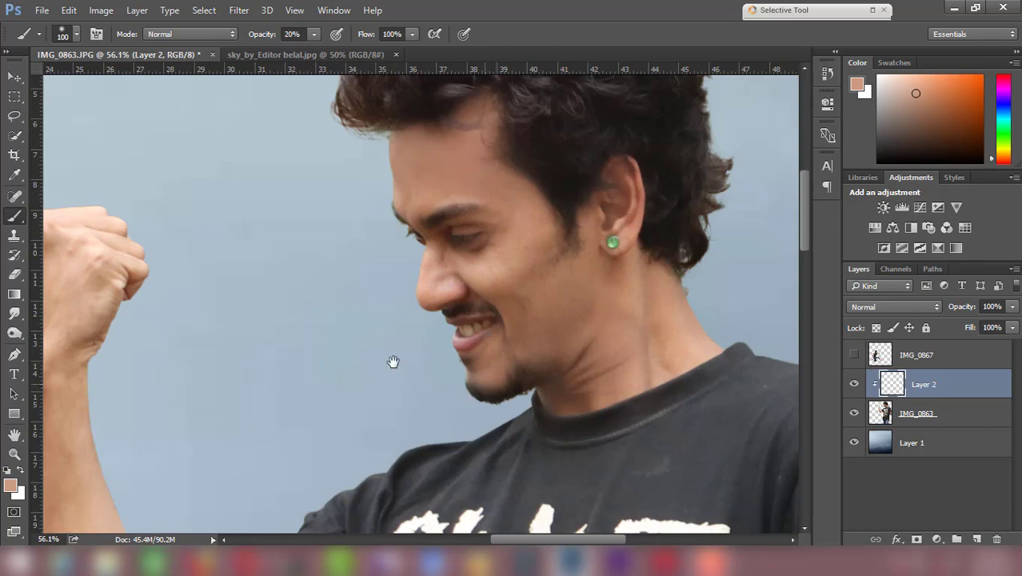
Sample arm skin tones and smooth the raised arm's outer edge and forearm.
drag(392, 361, 616, 153)
mouse_move(470, 359)
mouse_down()
mouse_move(503, 329)
mouse_move(533, 218)
mouse_move(523, 226)
mouse_up()
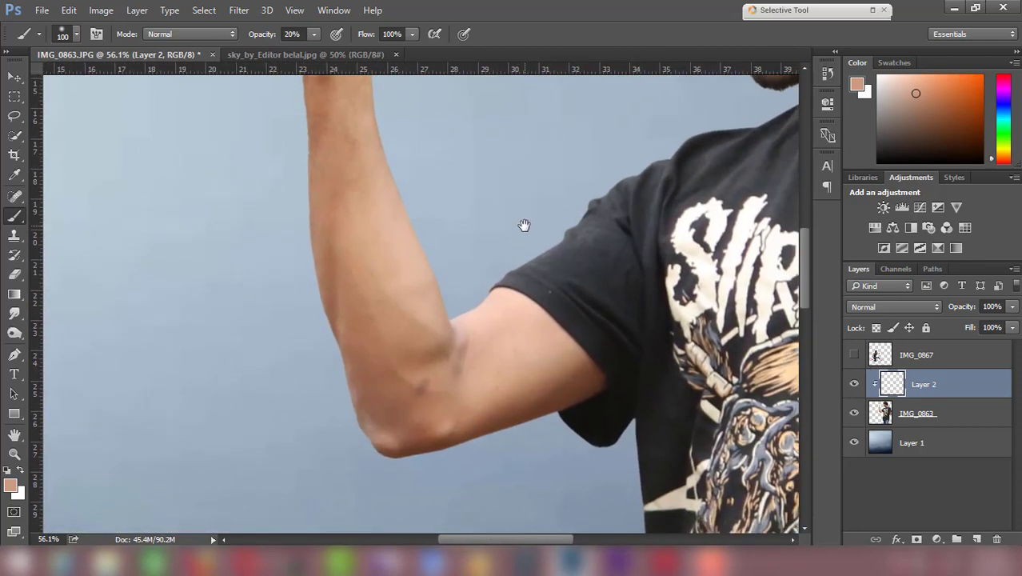
alt+click(416, 274)
mouse_move(325, 168)
mouse_down()
mouse_move(324, 322)
mouse_move(351, 406)
mouse_move(387, 433)
mouse_move(435, 446)
mouse_up()
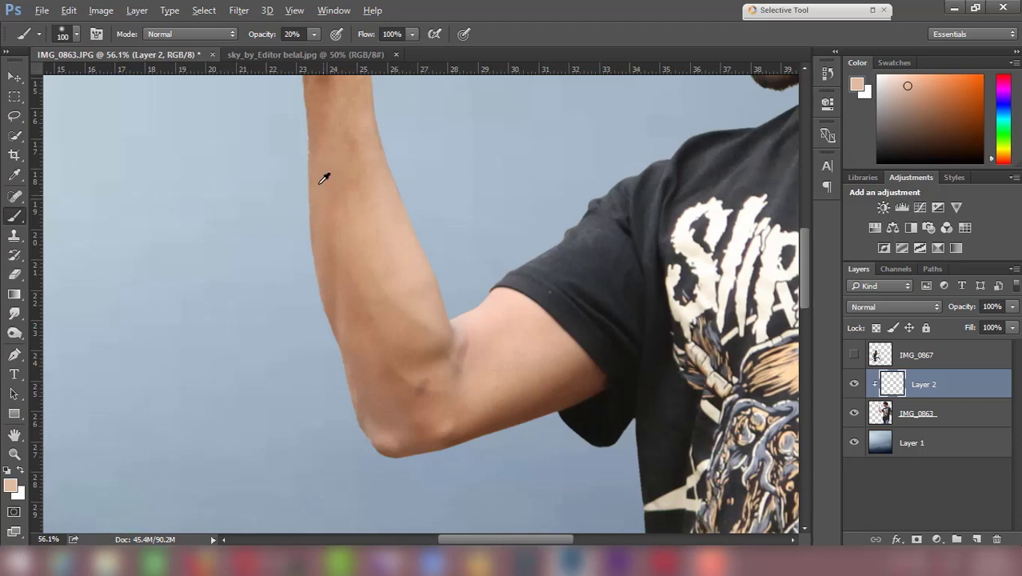
alt+click(352, 322)
alt+drag(359, 309, 415, 259)
alt+click(411, 261)
Paint sampled skin tone along the underside of the raised arm.
drag(359, 152, 374, 349)
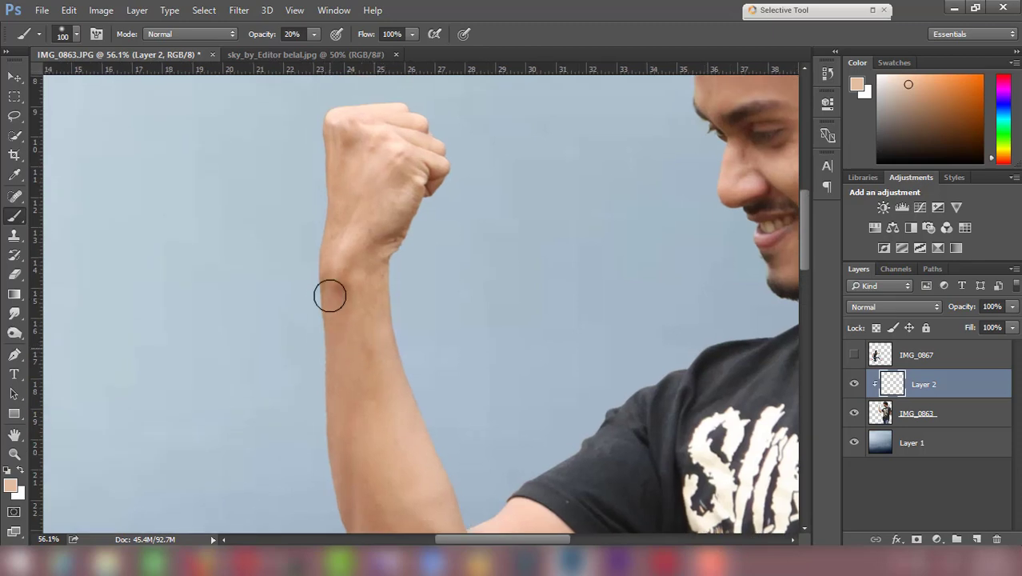
drag(352, 403, 358, 194)
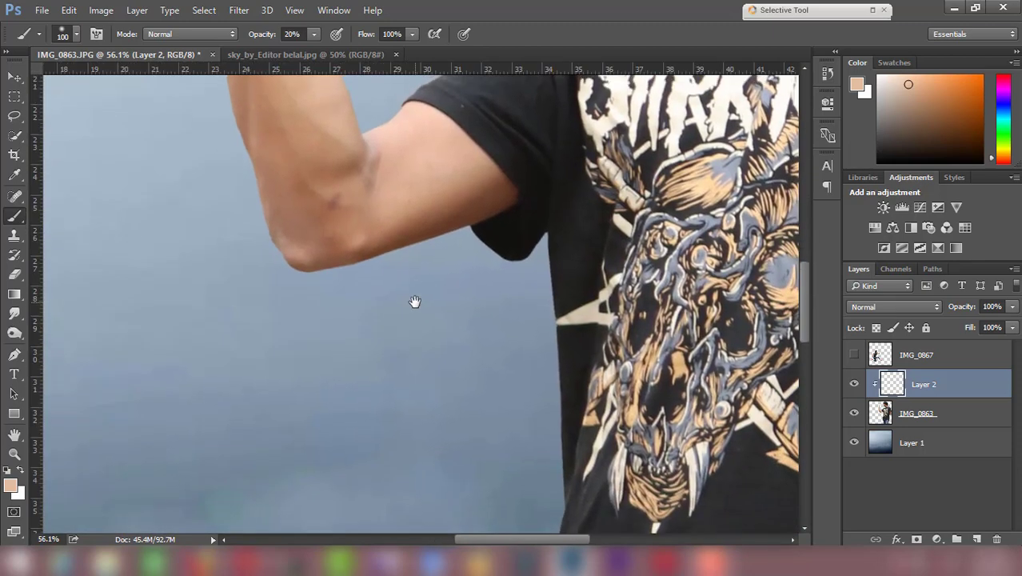
drag(484, 214, 303, 273)
scroll(408, 290, down, 2)
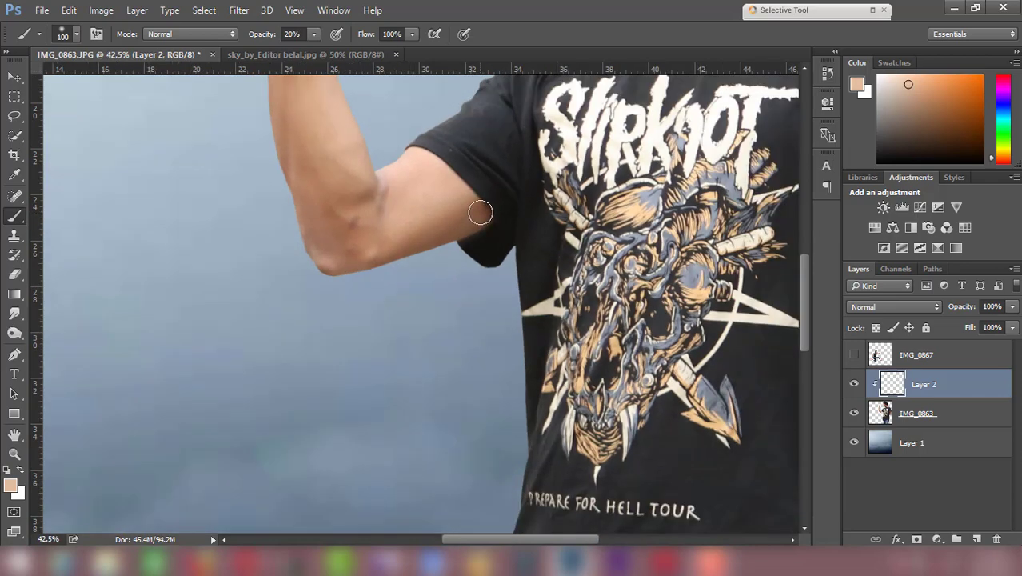
scroll(496, 272, down, 2)
scroll(503, 320, down, 2)
scroll(677, 276, up, 1)
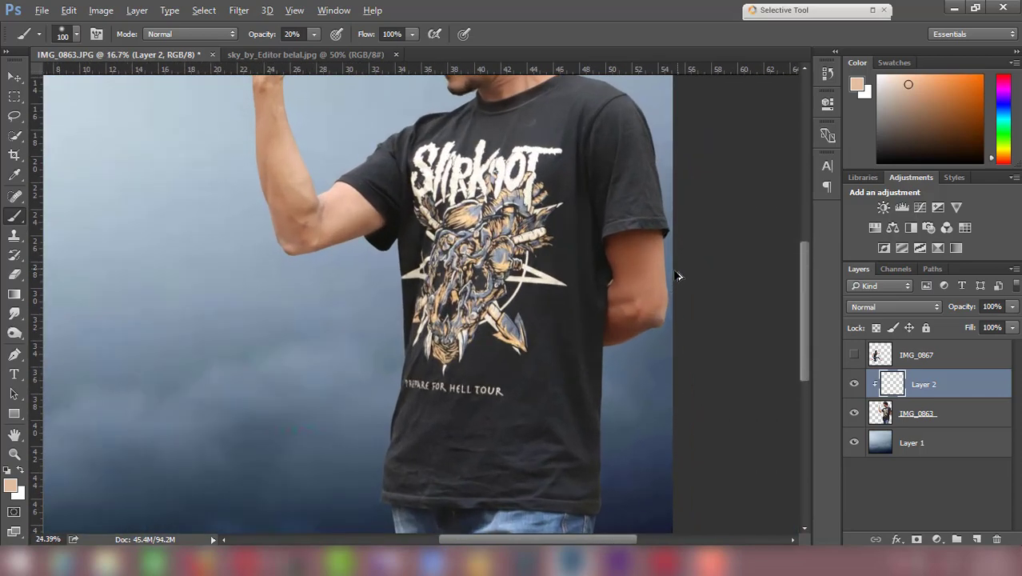
scroll(677, 276, up, 2)
scroll(669, 280, up, 2)
Smooth the lowered arm's skin from below the sleeve around the elbow.
alt+click(649, 295)
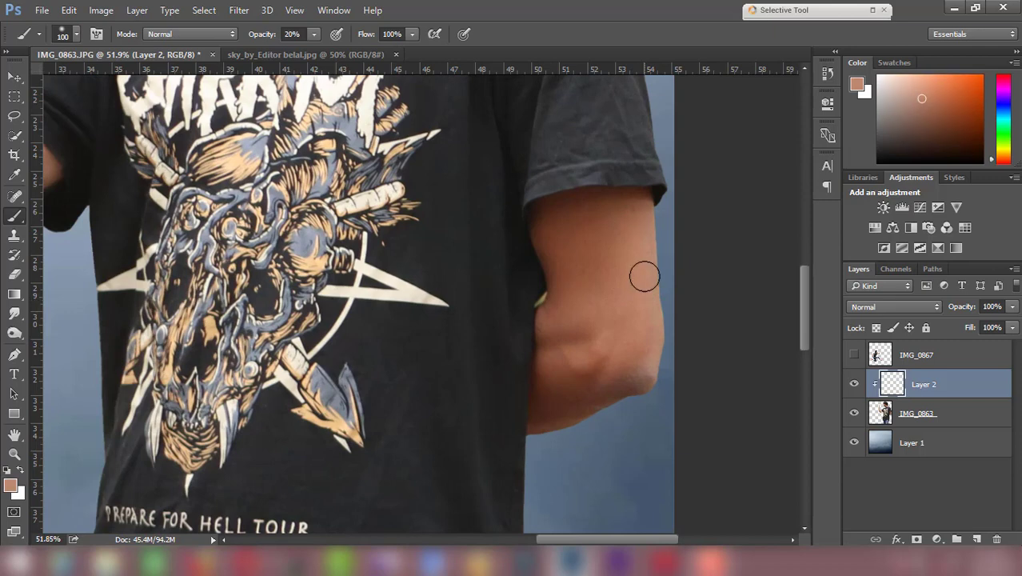
mouse_move(554, 217)
mouse_down()
mouse_move(568, 273)
mouse_move(578, 267)
mouse_up()
drag(579, 323, 559, 306)
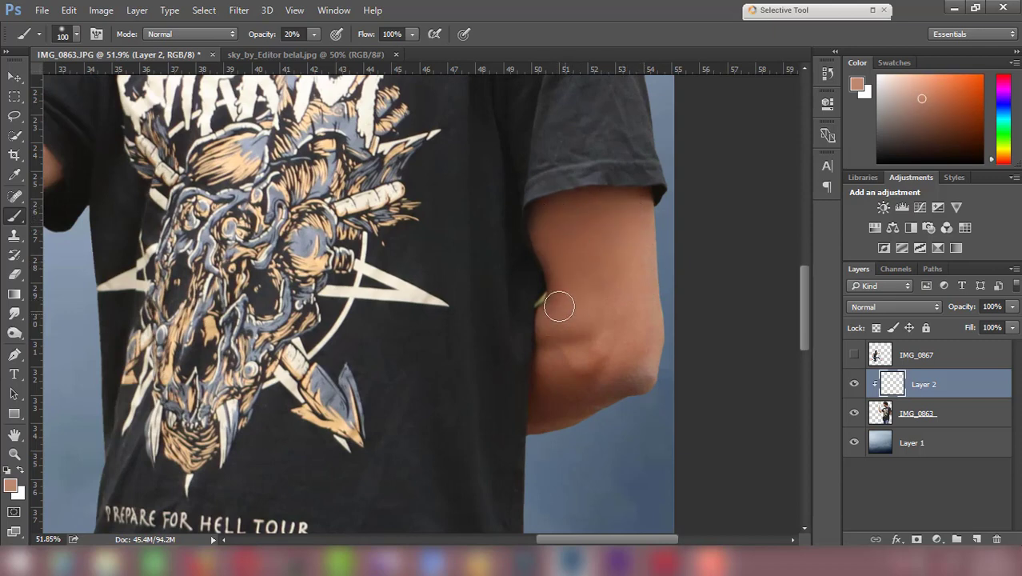
mouse_move(553, 360)
mouse_down()
mouse_move(554, 408)
mouse_move(605, 383)
mouse_move(541, 414)
mouse_move(543, 400)
mouse_up()
drag(618, 391, 656, 380)
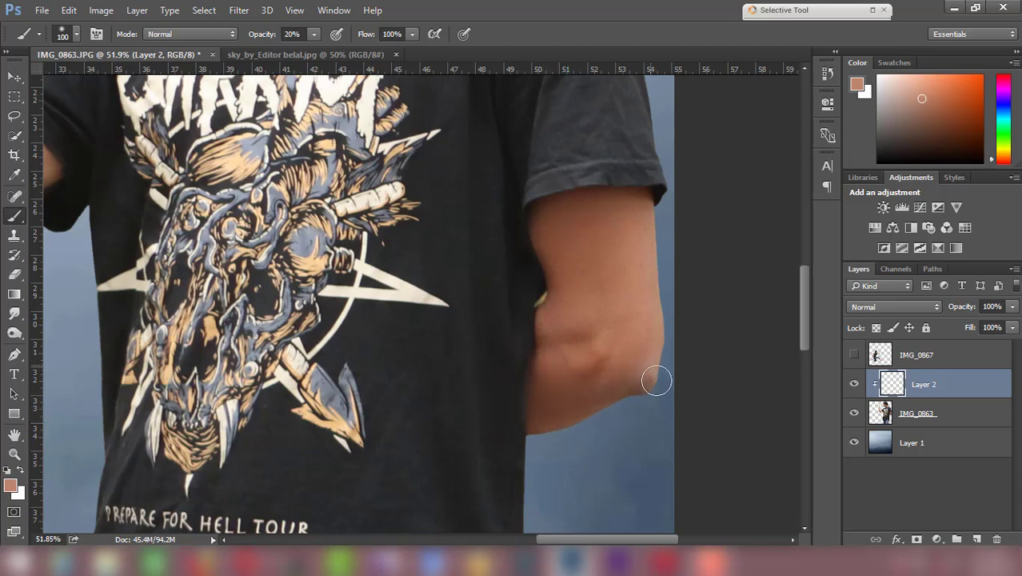
mouse_move(653, 224)
mouse_down()
mouse_move(589, 203)
mouse_move(543, 215)
mouse_move(554, 251)
mouse_move(552, 359)
mouse_move(590, 389)
mouse_move(542, 434)
mouse_up()
scroll(549, 440, down, 2)
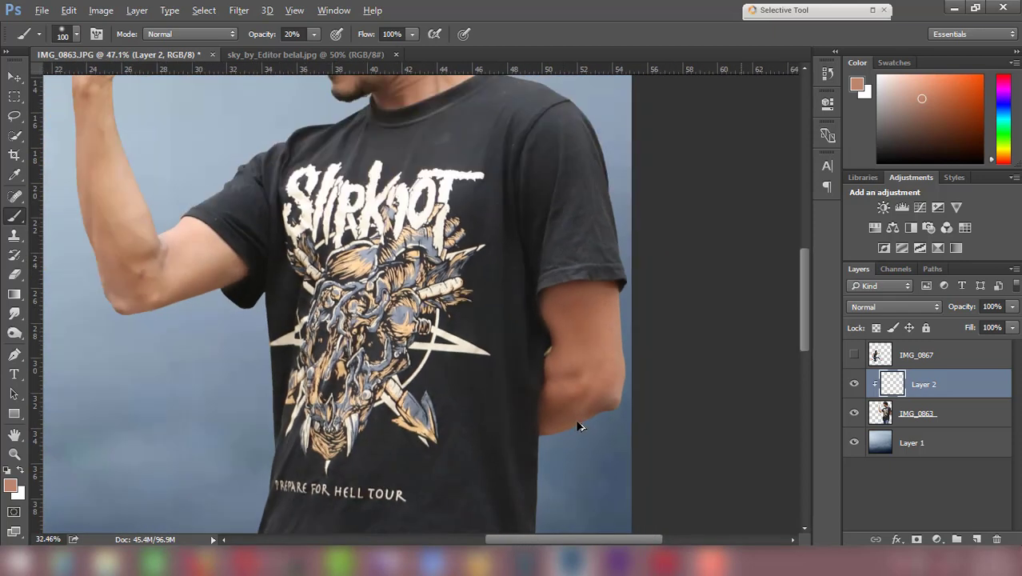
scroll(560, 435, down, 2)
scroll(576, 427, down, 2)
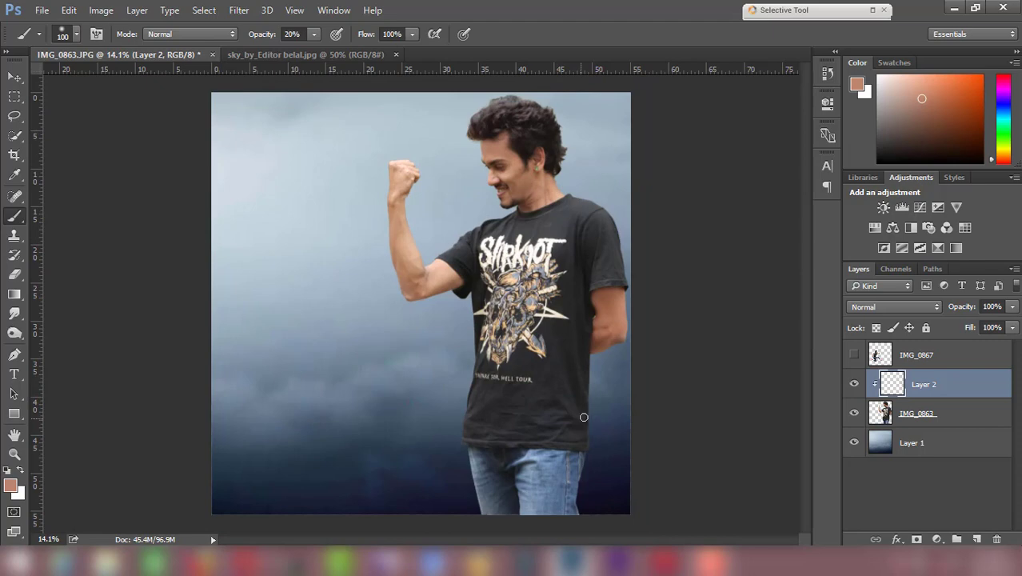
Compare the skin edits, then merge Layer 2 down into IMG_0863.
click(850, 384)
right_click(950, 392)
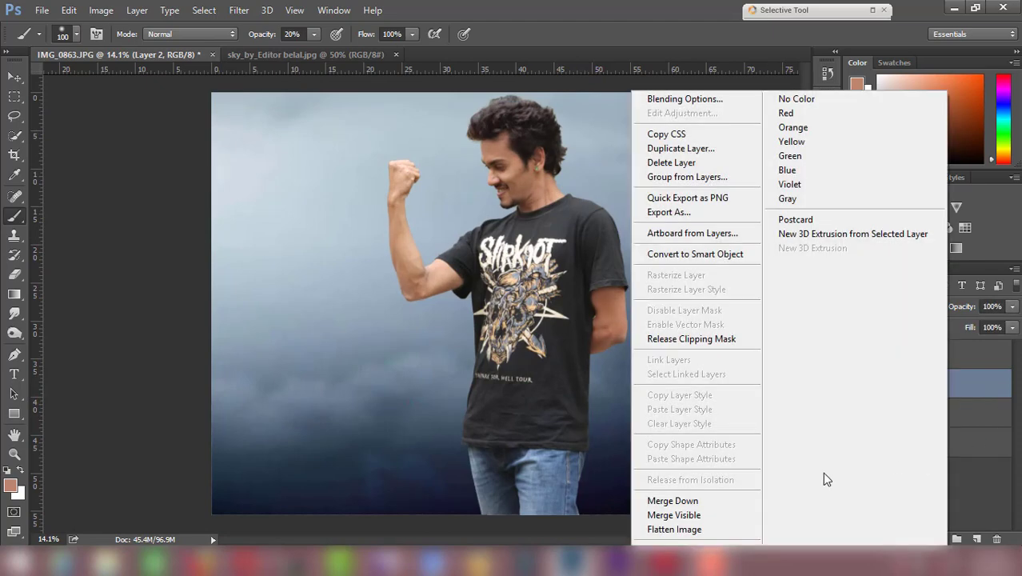
click(695, 504)
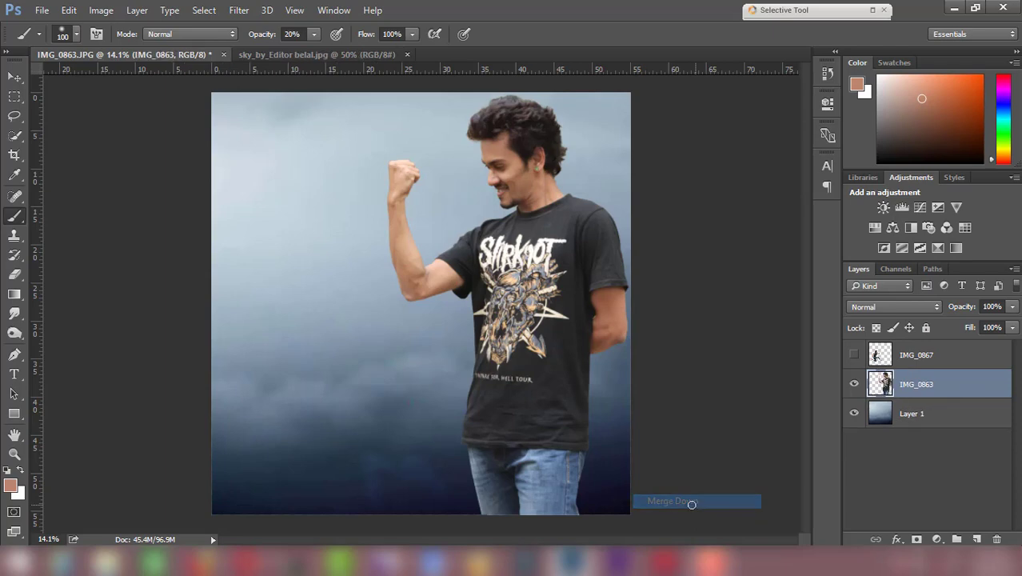
Show IMG_0867 and add a new empty layer clipped to the leaping man.
click(936, 360)
click(852, 355)
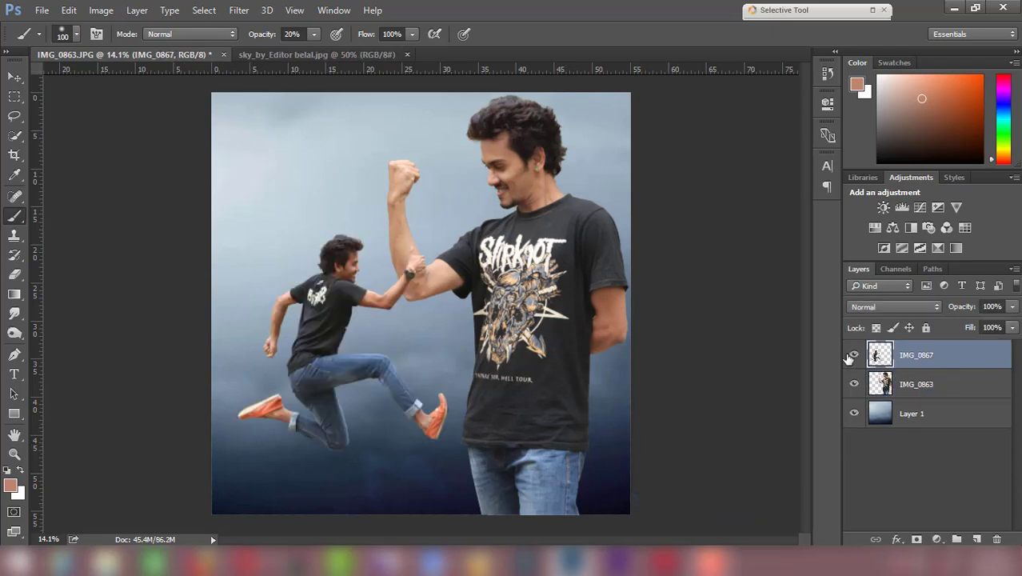
click(972, 538)
right_click(956, 362)
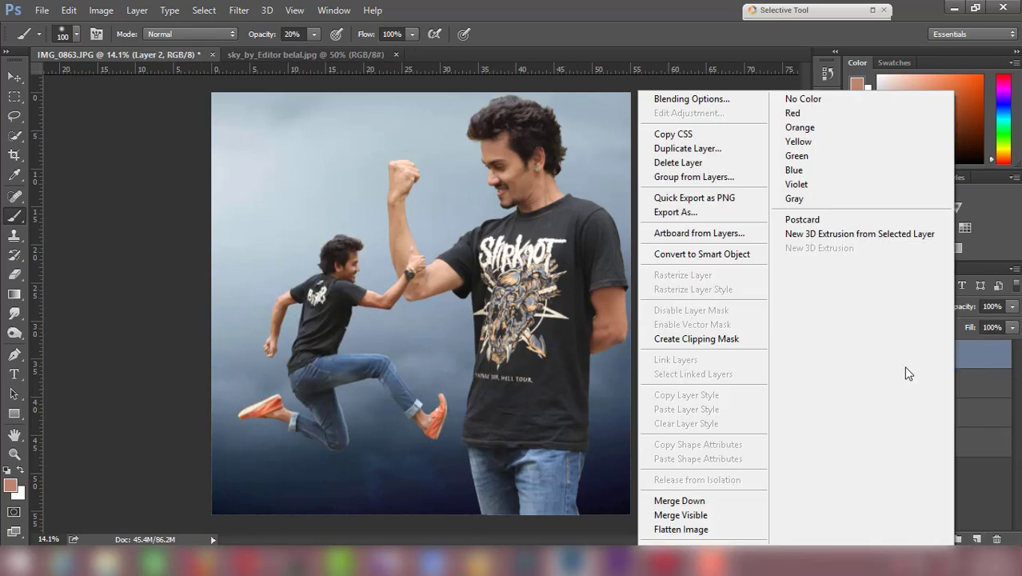
click(757, 348)
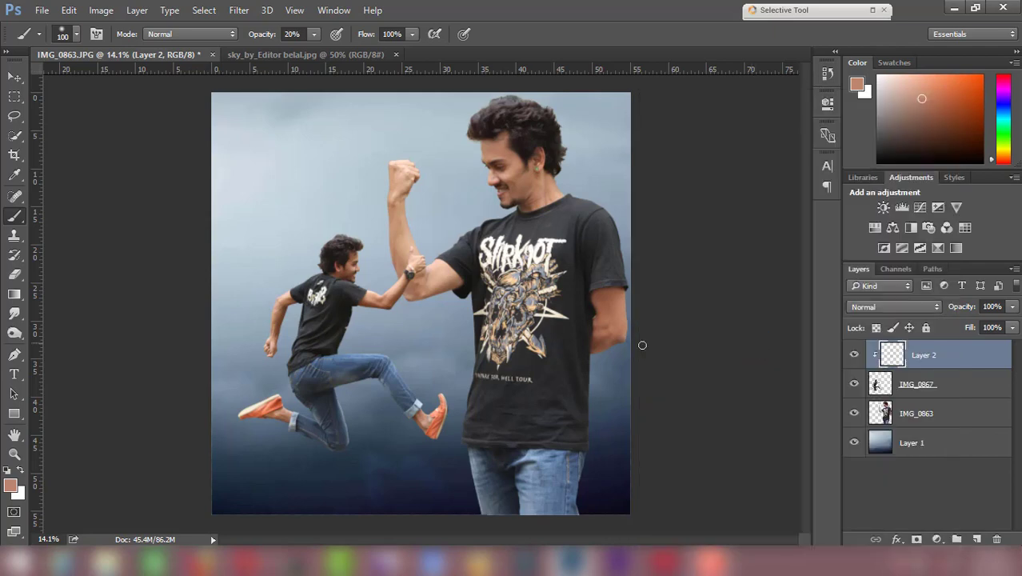
Hide the standing man IMG_0863 and select the clipped Layer 2 above IMG_0867.
click(854, 384)
click(854, 385)
click(908, 412)
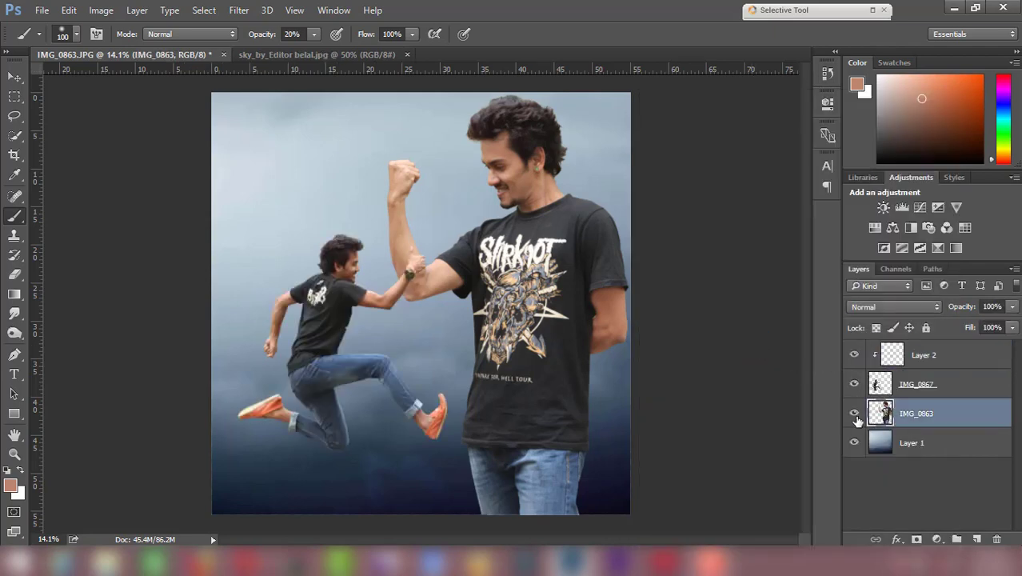
click(854, 413)
click(926, 392)
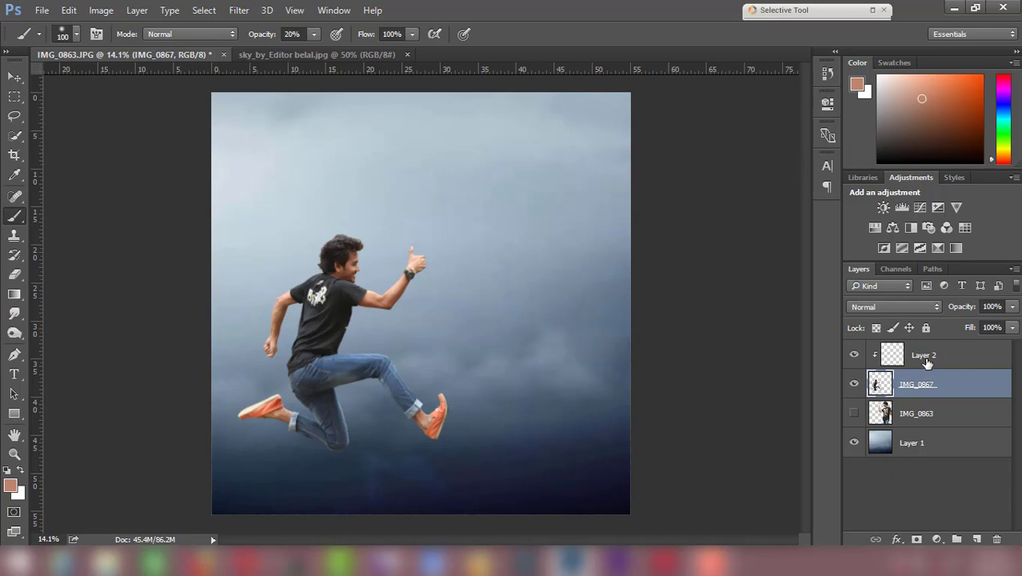
click(926, 360)
Paint soft skin tone over the leaping man's forearm.
scroll(400, 310, up, 2)
scroll(400, 304, up, 2)
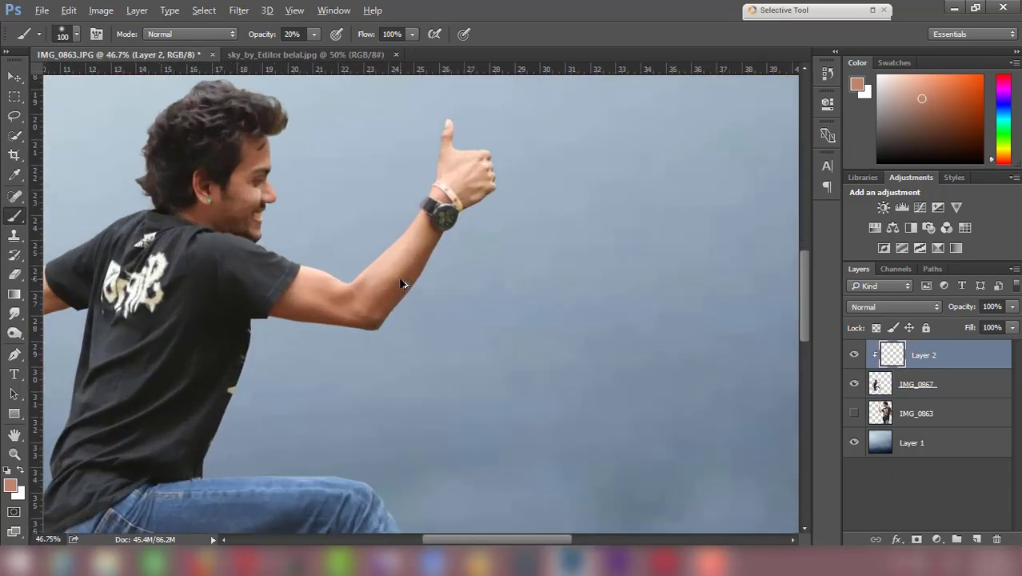
scroll(399, 296, up, 2)
scroll(402, 280, up, 1)
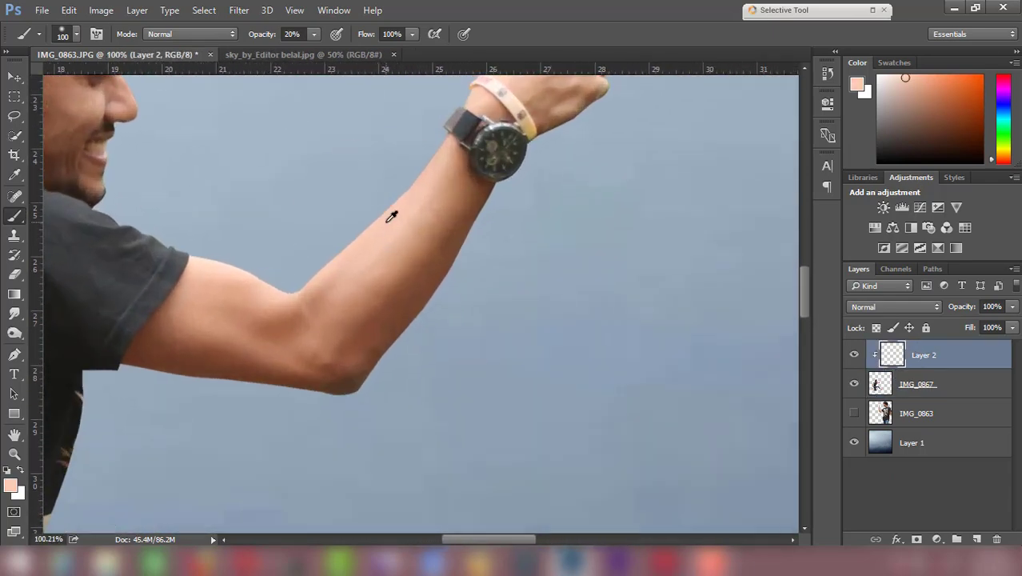
mouse_move(456, 205)
mouse_down()
mouse_move(394, 321)
mouse_move(262, 365)
mouse_move(148, 348)
mouse_move(165, 361)
mouse_up()
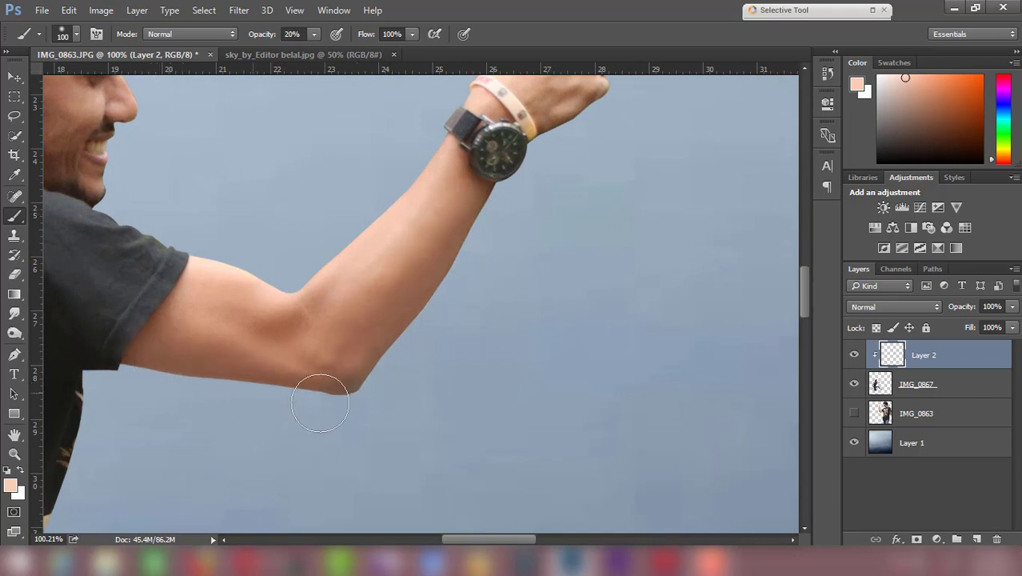
Sample a darker face skin tone and paint it over the forehead hairline and chin.
scroll(541, 208, up, 2)
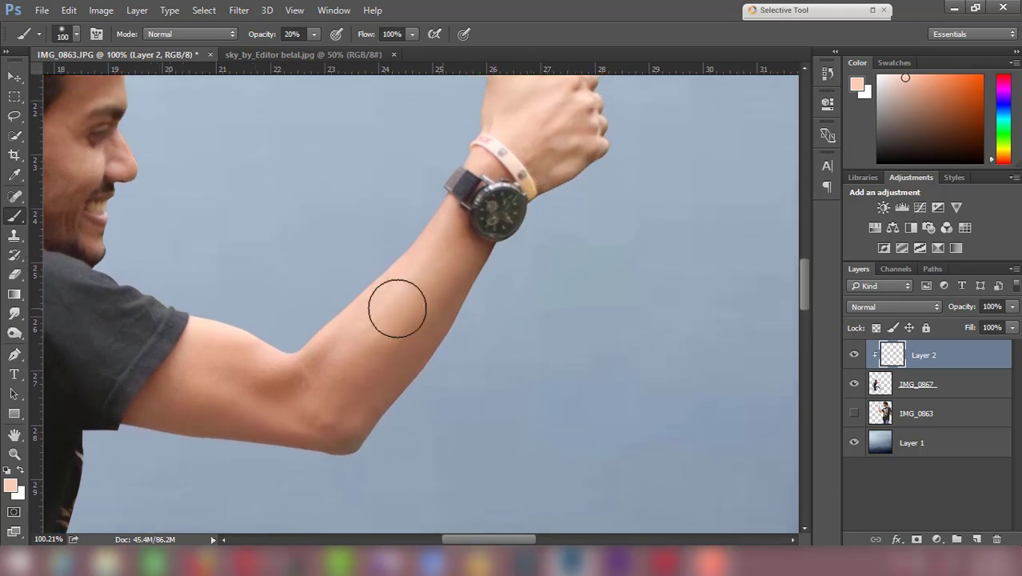
drag(189, 247, 467, 317)
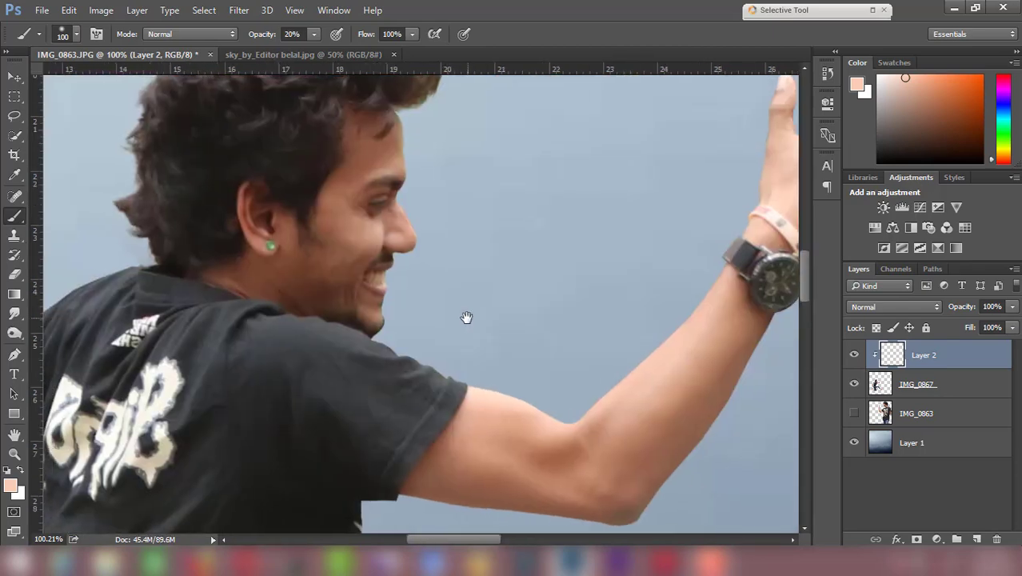
drag(355, 263, 389, 264)
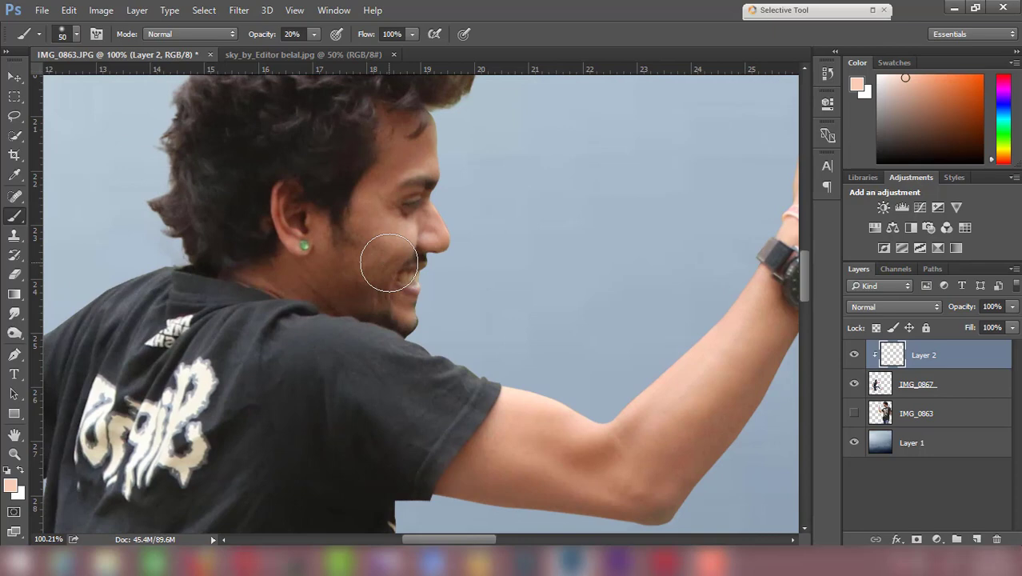
alt+click(406, 233)
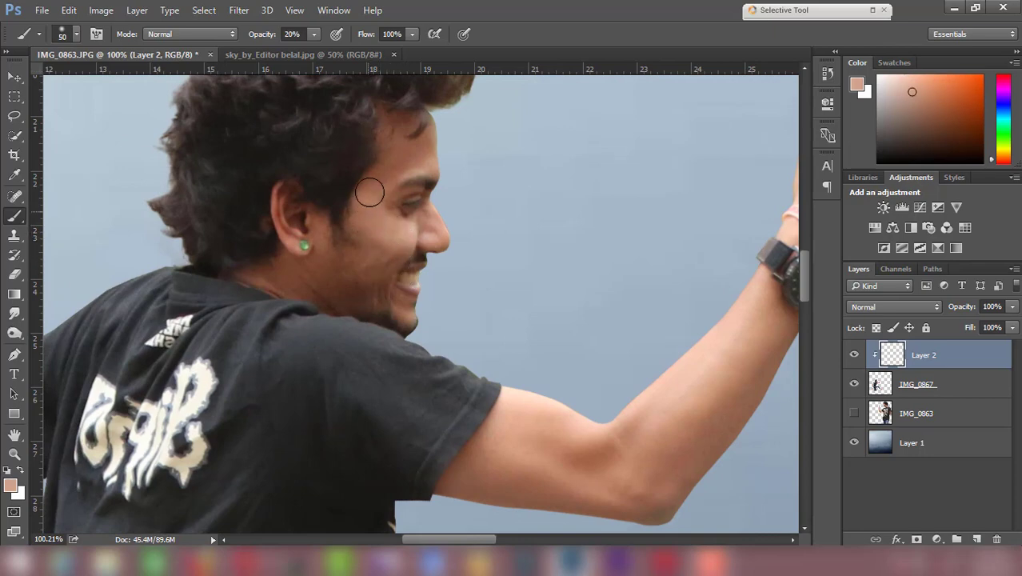
mouse_move(374, 188)
mouse_down()
mouse_move(429, 142)
mouse_move(406, 142)
mouse_move(392, 122)
mouse_up()
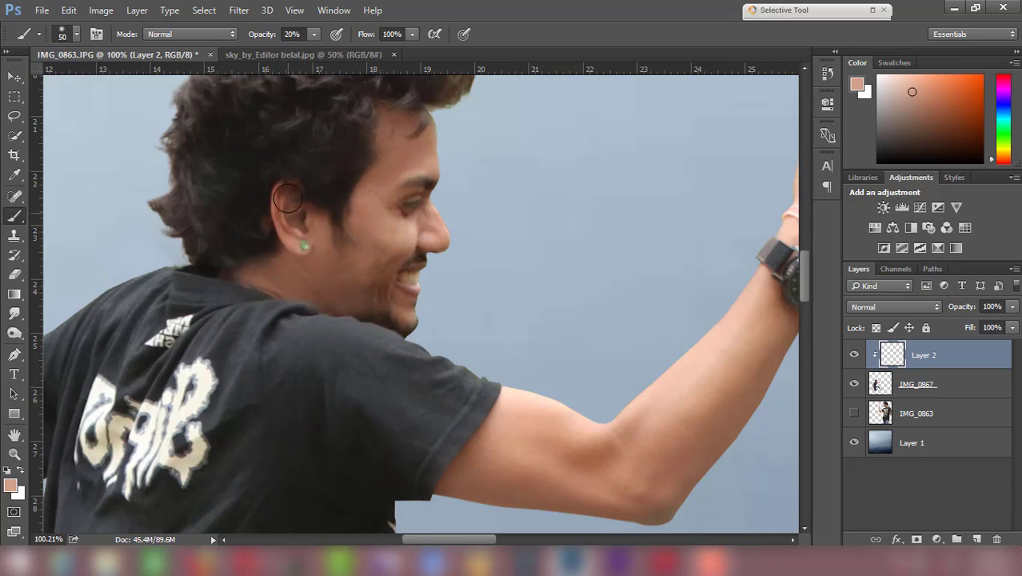
drag(395, 297, 383, 285)
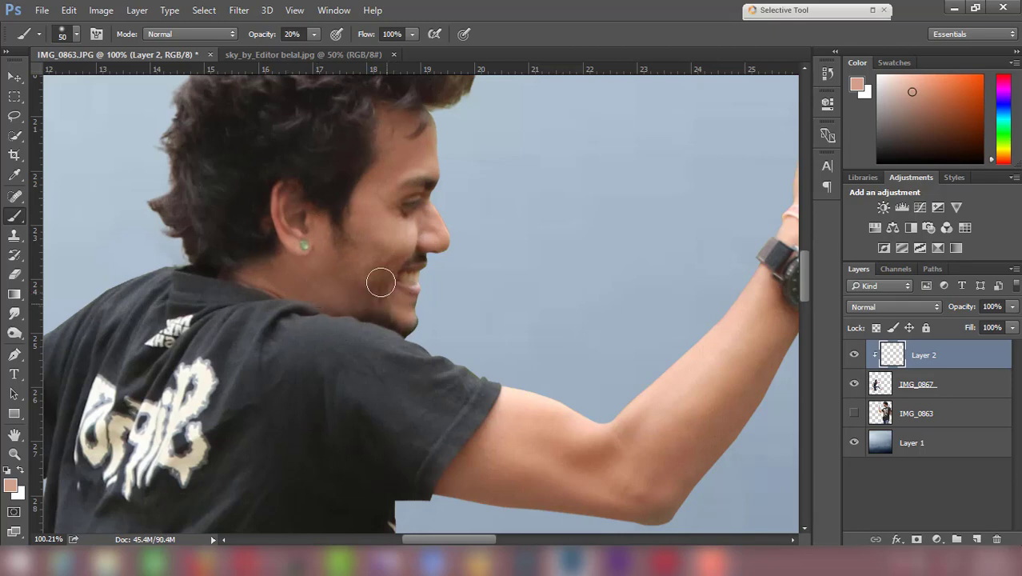
Bring the forearm and shirt back into view to review the smoothed skin.
mouse_move(321, 245)
mouse_down()
mouse_move(461, 143)
mouse_move(464, 124)
mouse_up()
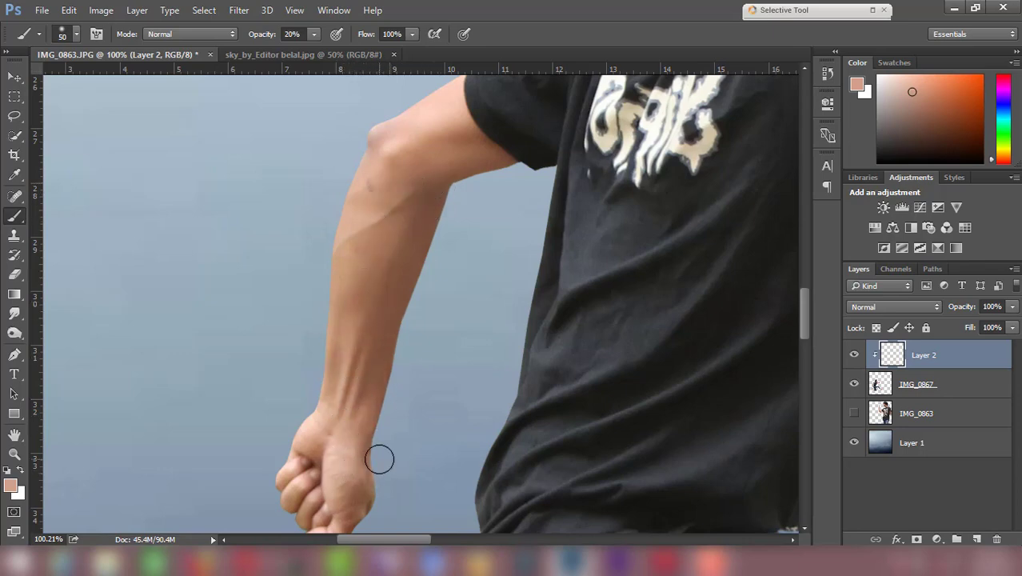
scroll(379, 458, down, 2)
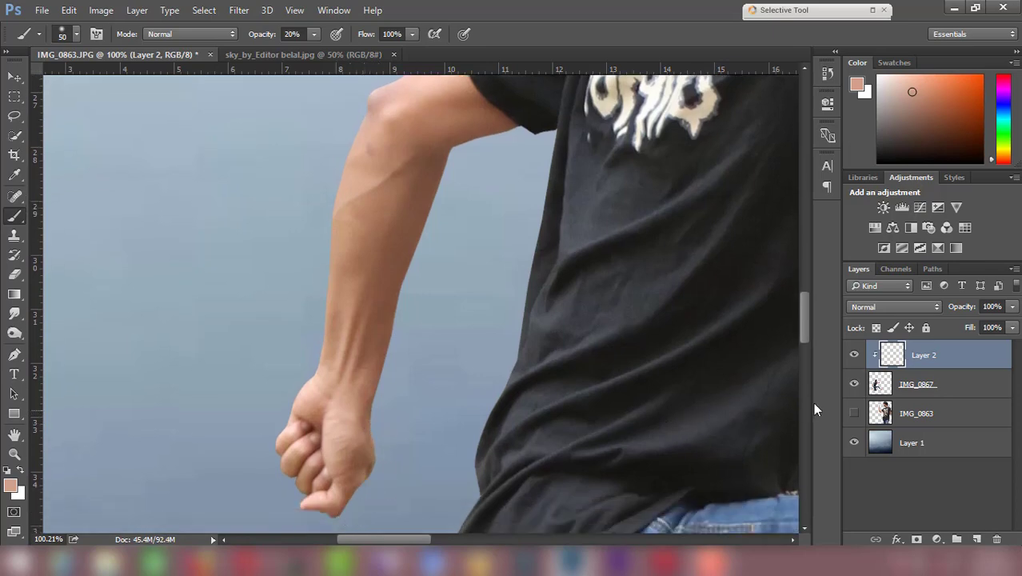
scroll(387, 278, down, 2)
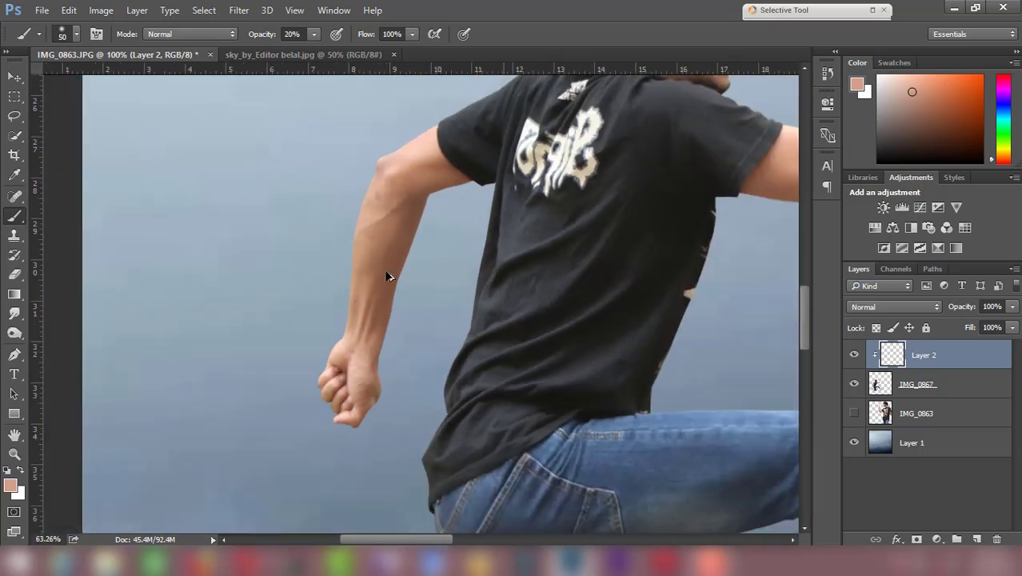
scroll(388, 277, down, 2)
scroll(387, 278, down, 1)
scroll(653, 453, up, 2)
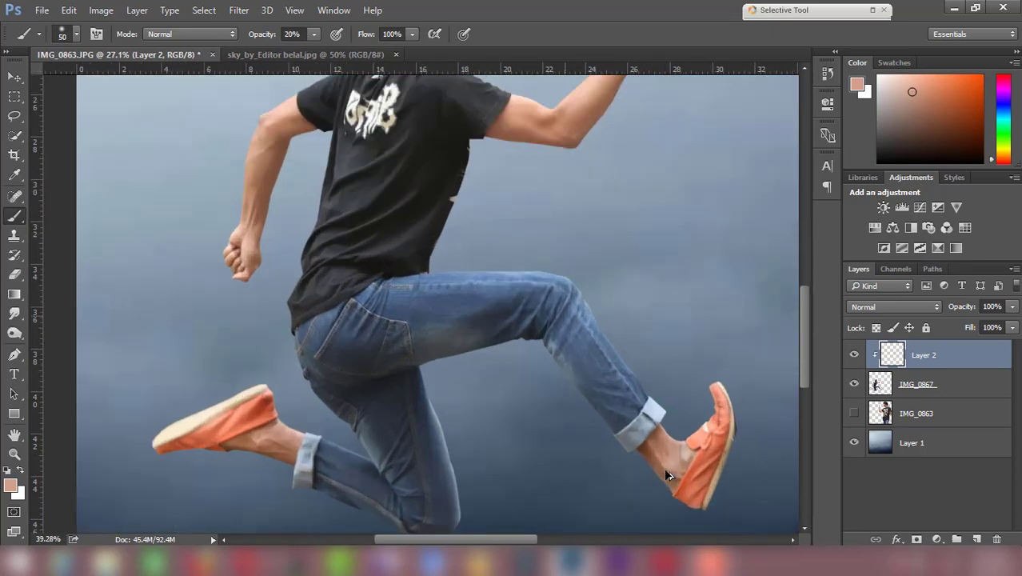
scroll(659, 468, up, 1)
scroll(663, 472, down, 1)
scroll(664, 480, down, 3)
scroll(670, 473, down, 1)
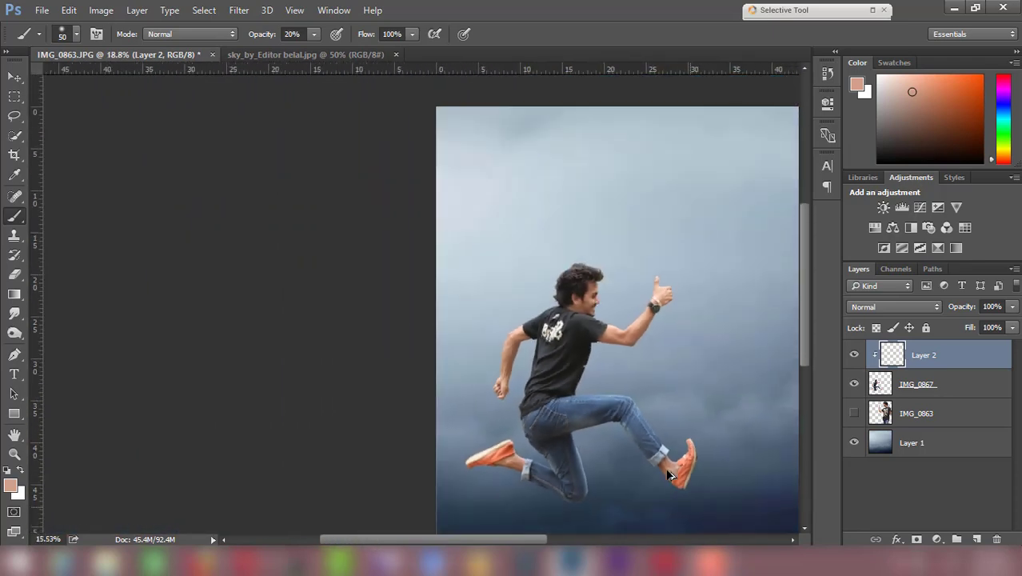
scroll(669, 475, down, 1)
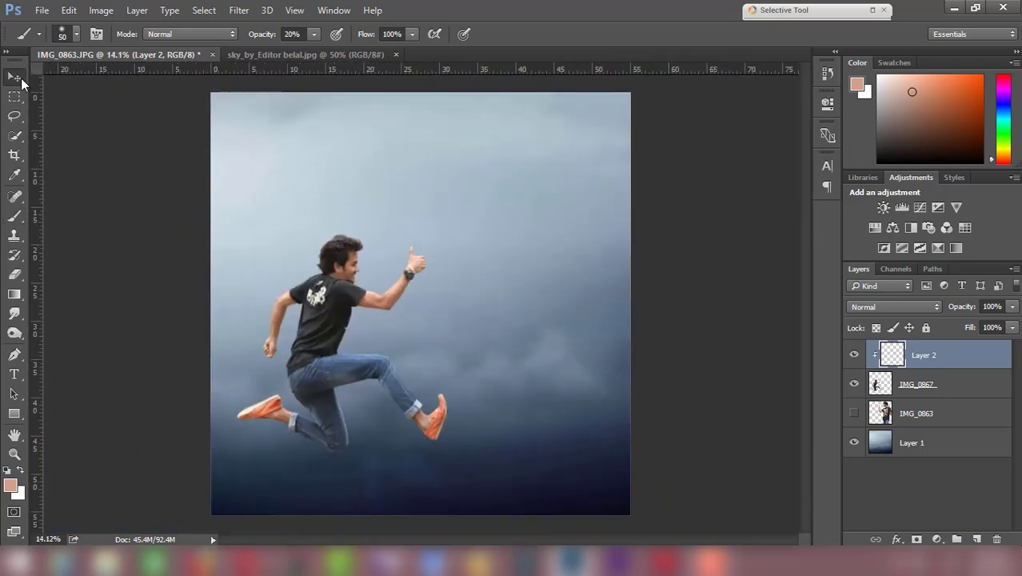
click(18, 77)
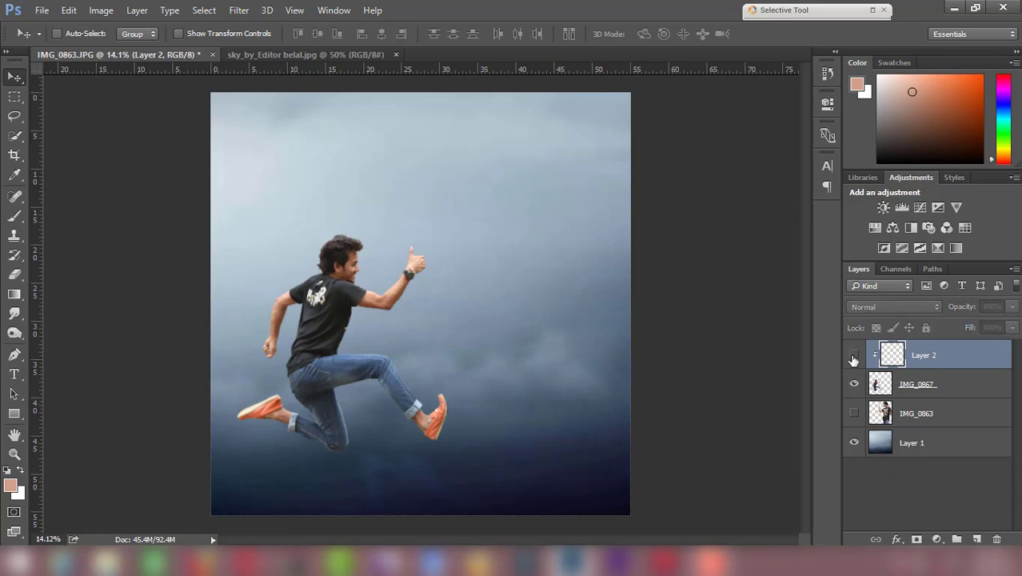
Merge the painted Layer 2 down into IMG_0867, then review the canvas.
right_click(917, 355)
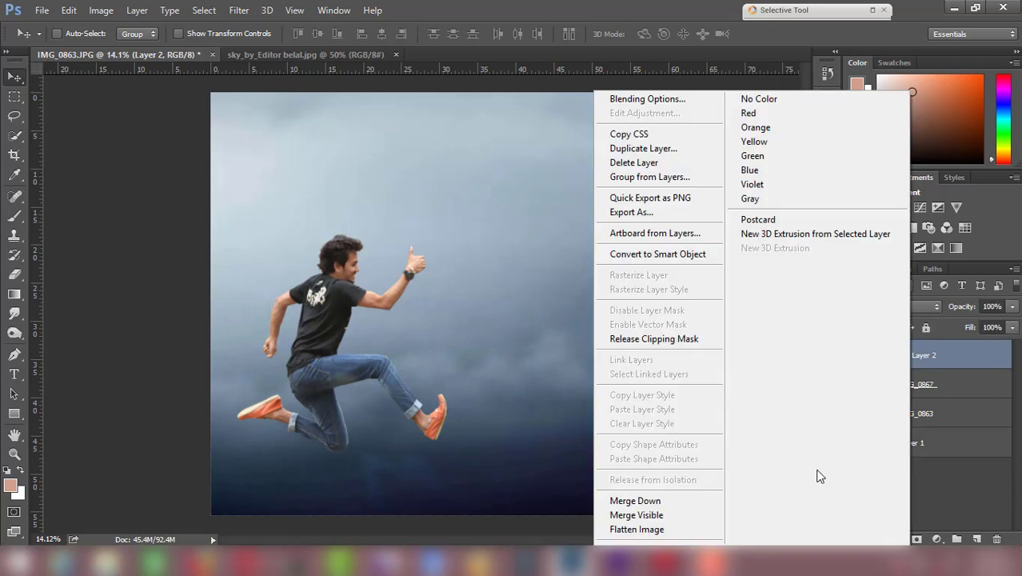
click(702, 502)
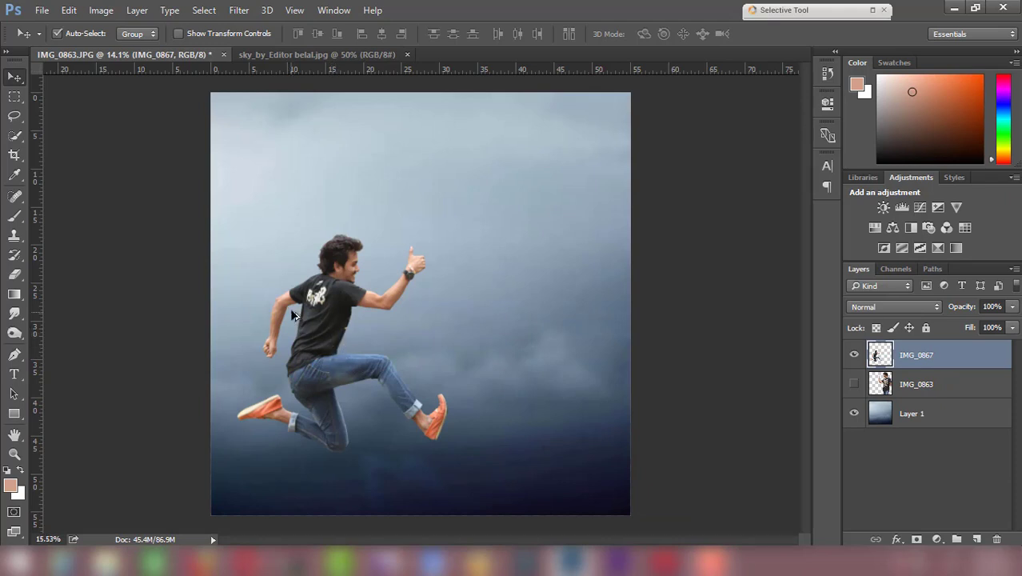
scroll(303, 308, up, 2)
scroll(336, 288, up, 2)
scroll(368, 276, up, 2)
scroll(402, 260, up, 2)
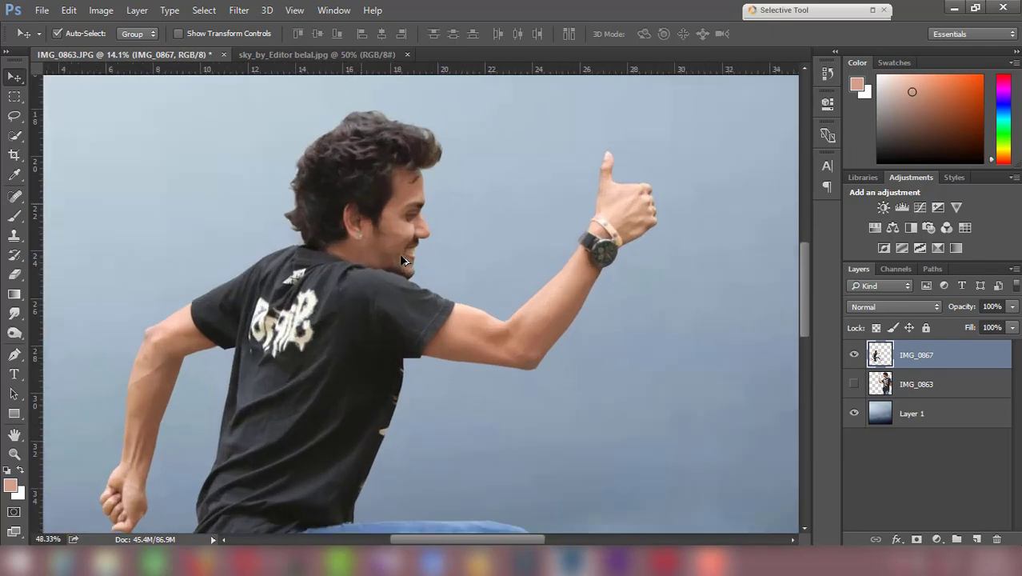
scroll(404, 259, up, 1)
scroll(402, 258, up, 1)
scroll(404, 258, down, 2)
scroll(406, 257, down, 2)
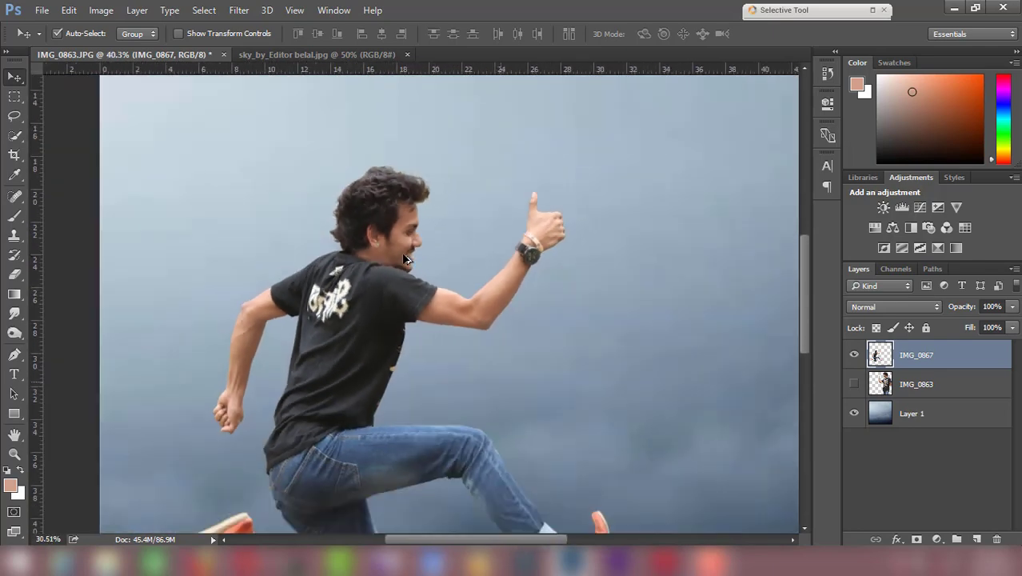
scroll(406, 257, down, 2)
scroll(406, 258, down, 1)
scroll(406, 257, down, 1)
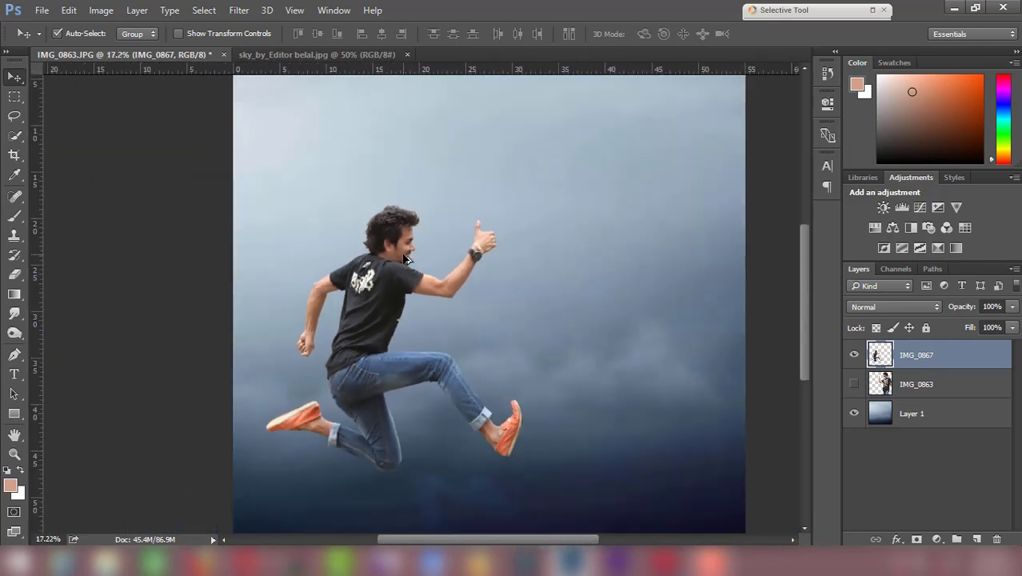
scroll(404, 254, down, 2)
scroll(401, 252, up, 1)
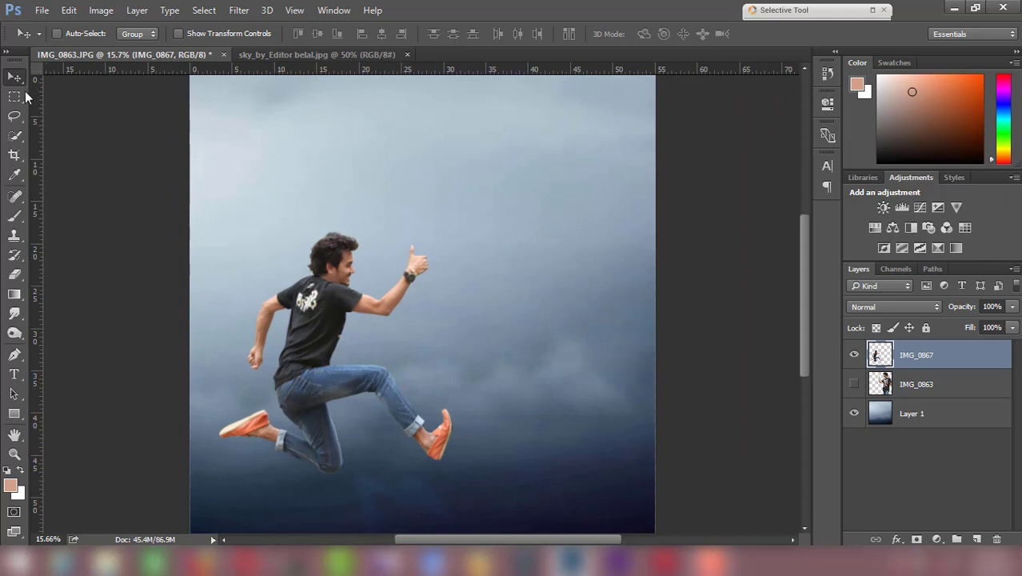
Show IMG_0863 and add a new Layer 2 clipped to it.
click(854, 385)
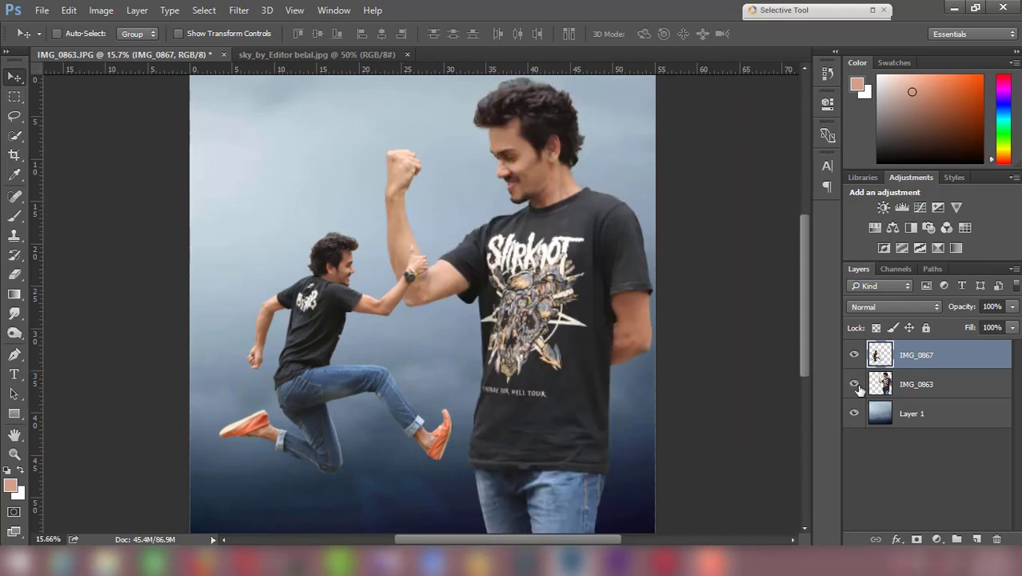
click(952, 388)
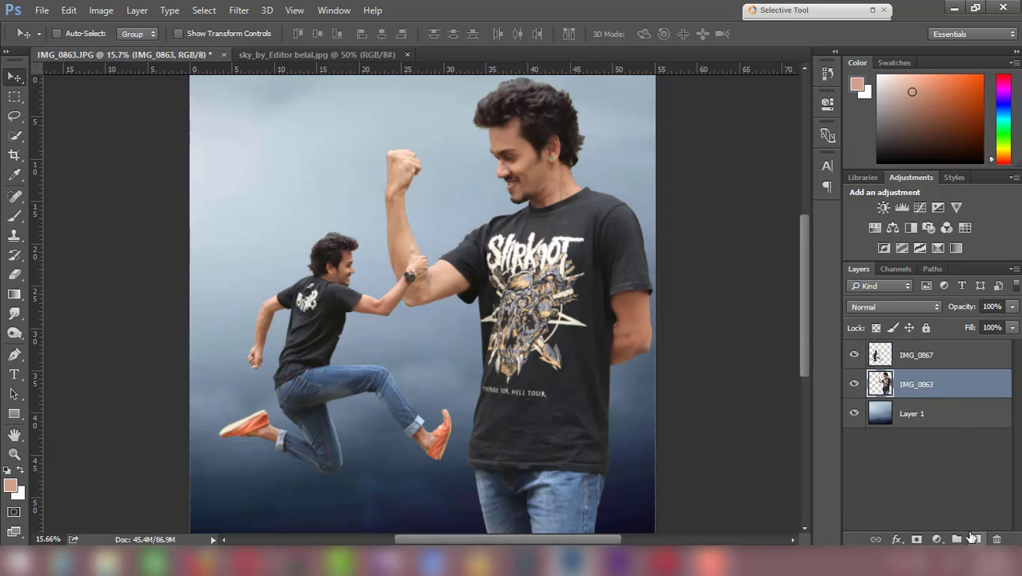
click(975, 539)
right_click(967, 390)
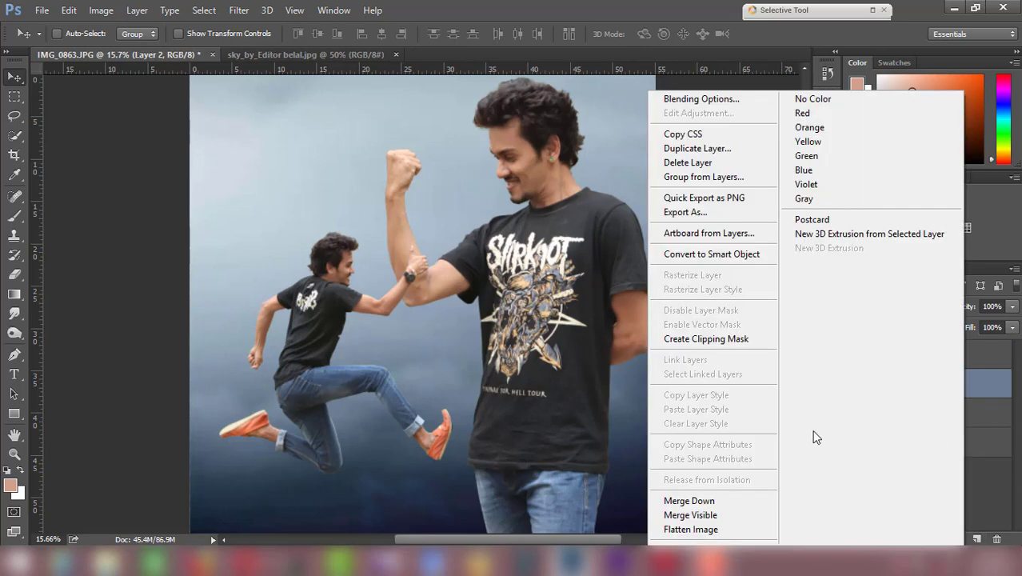
click(750, 338)
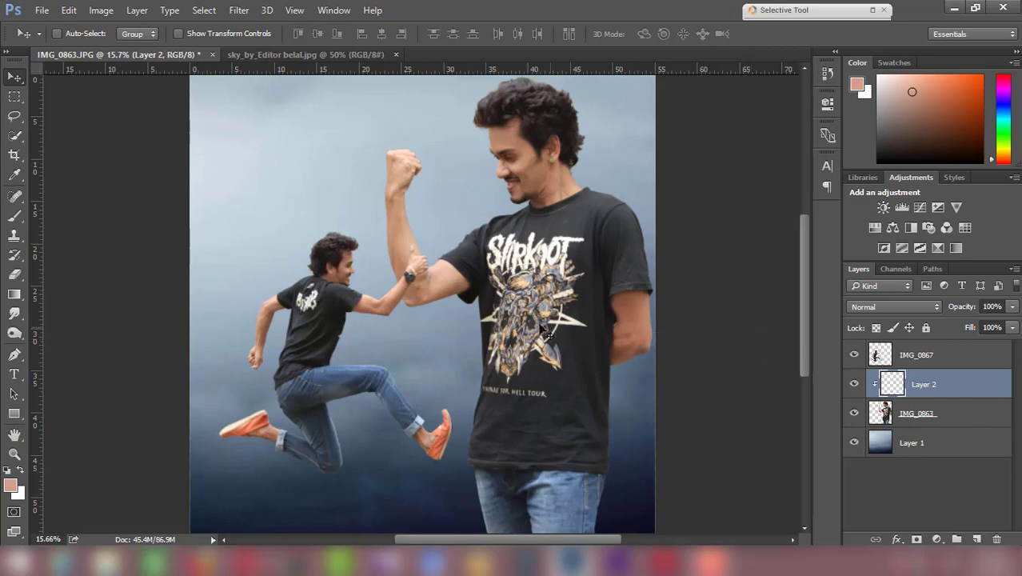
Delete the clipped Layer 2 and make IMG_0867 the active layer.
scroll(355, 291, up, 1)
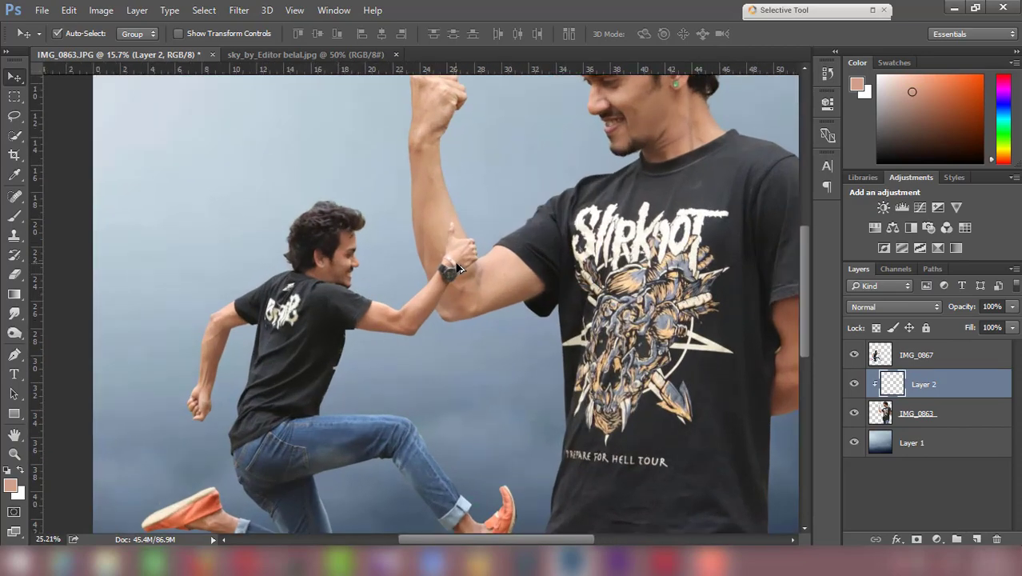
scroll(479, 263, up, 2)
scroll(483, 271, up, 1)
scroll(482, 271, up, 1)
scroll(482, 271, up, 1)
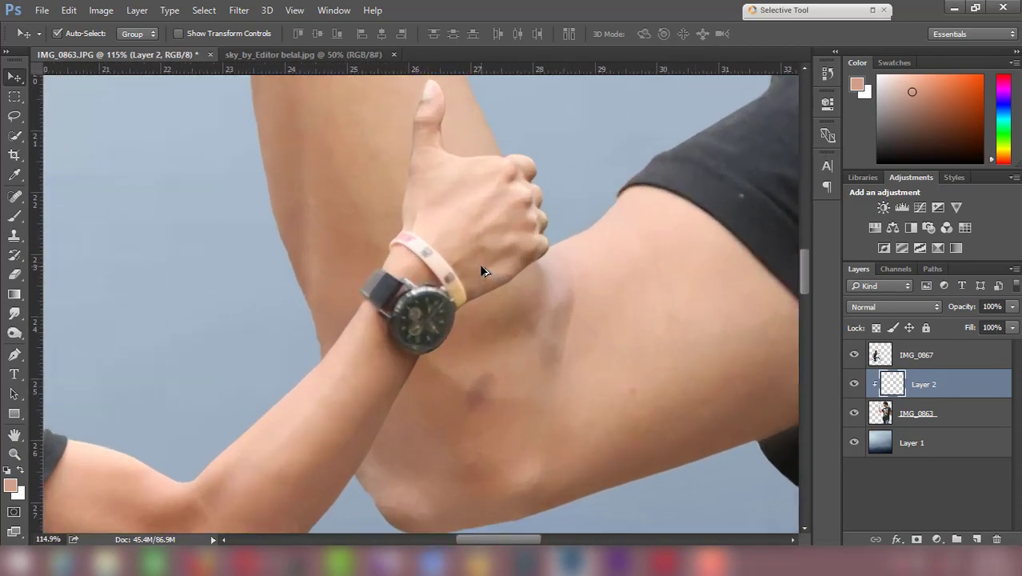
scroll(483, 272, down, 2)
scroll(482, 271, down, 1)
scroll(482, 271, down, 1)
scroll(482, 271, down, 1)
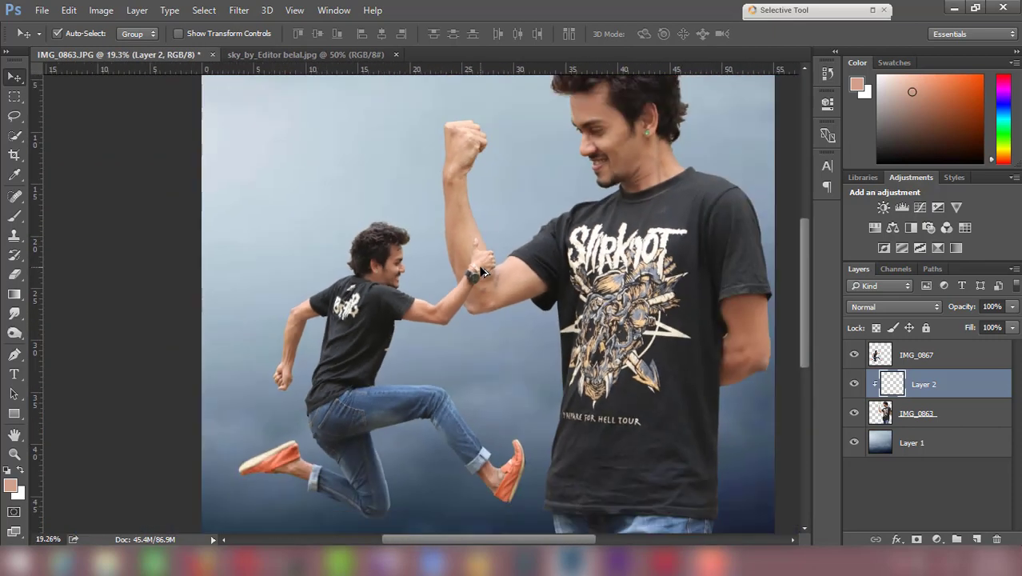
scroll(482, 271, down, 1)
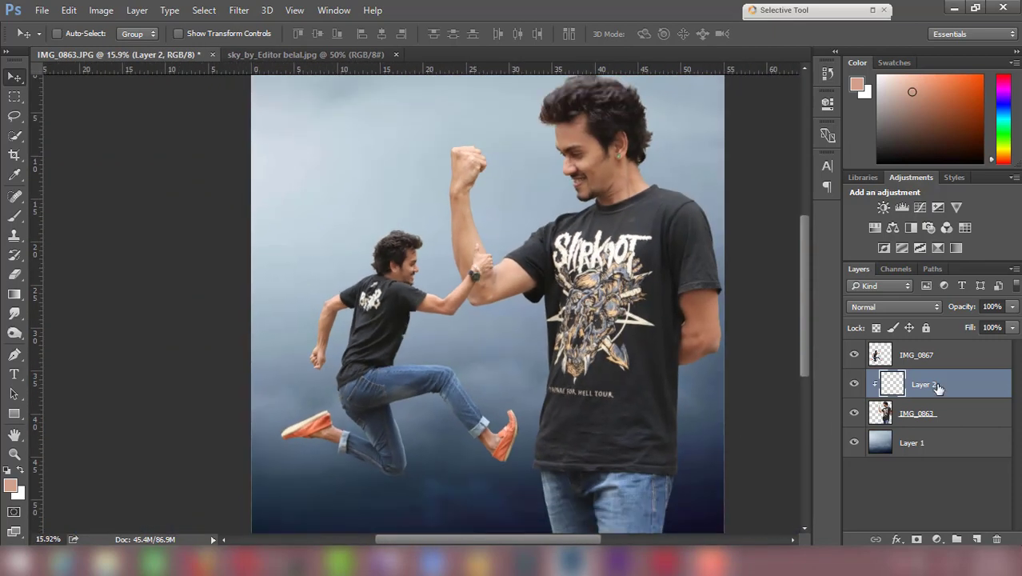
drag(937, 387, 996, 539)
click(933, 360)
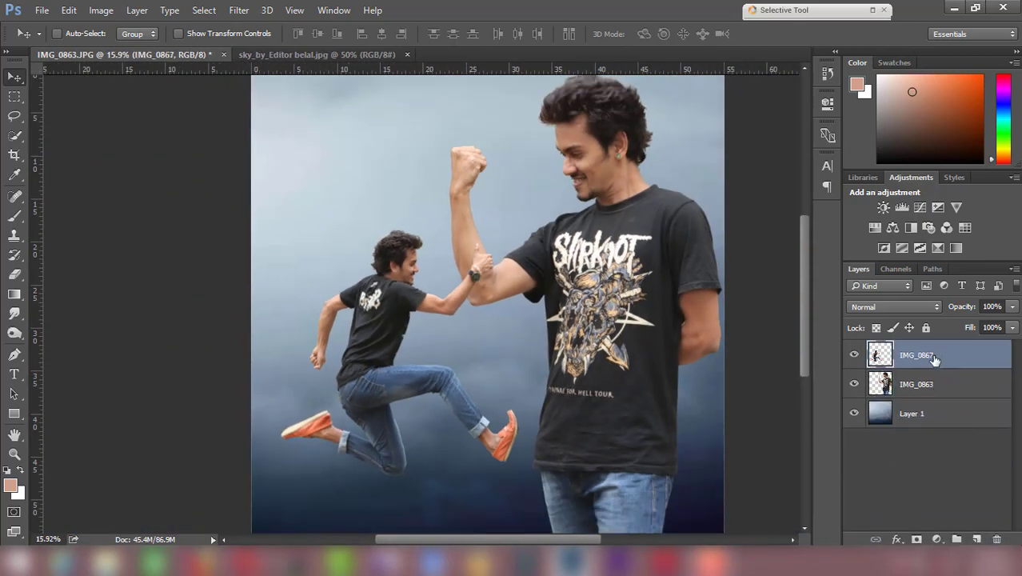
scroll(448, 312, down, 1)
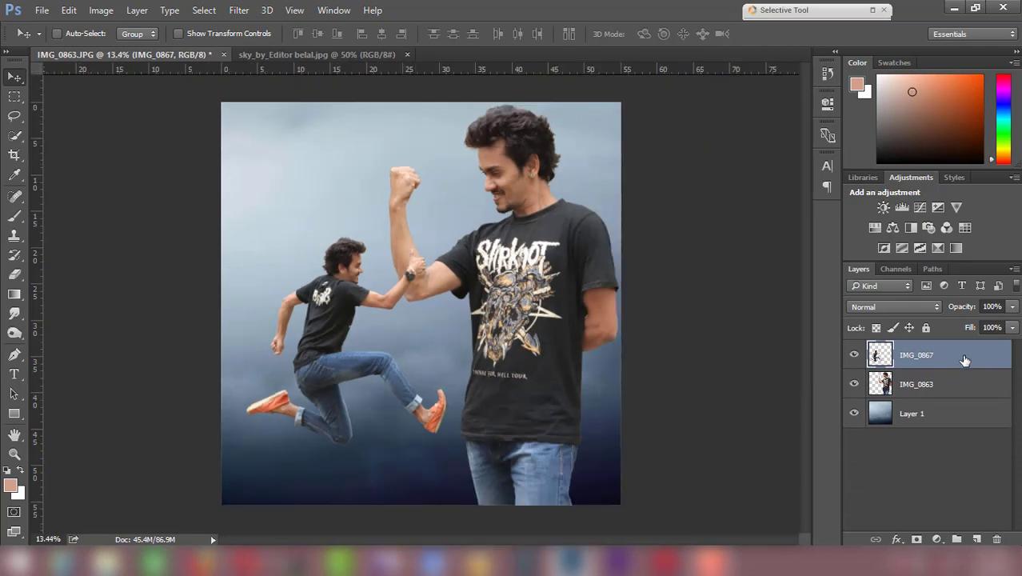
Rotate the jumping man to about -7.88° and shift him right and down onto the raised arm.
key(ctrl+t)
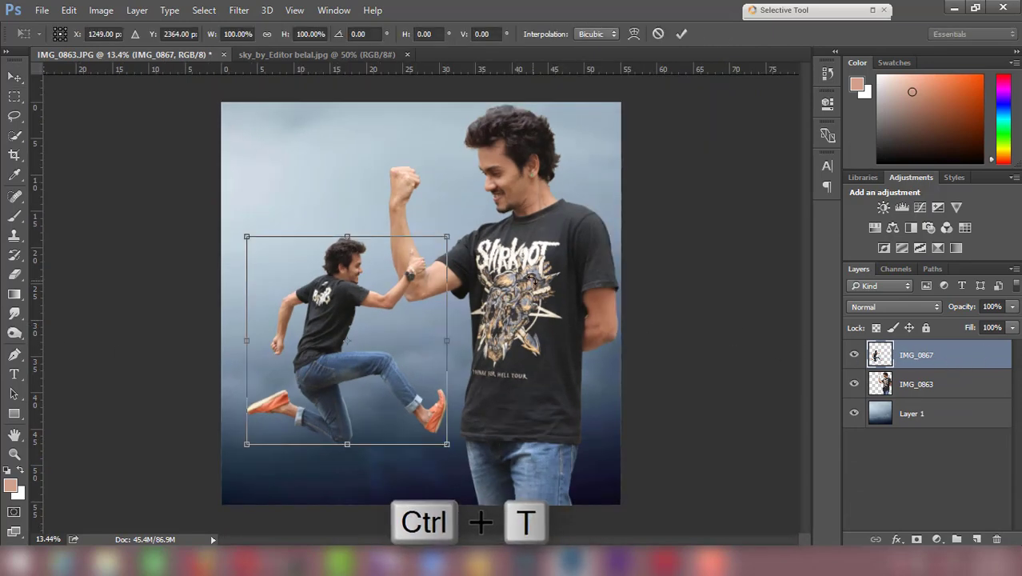
drag(531, 281, 530, 272)
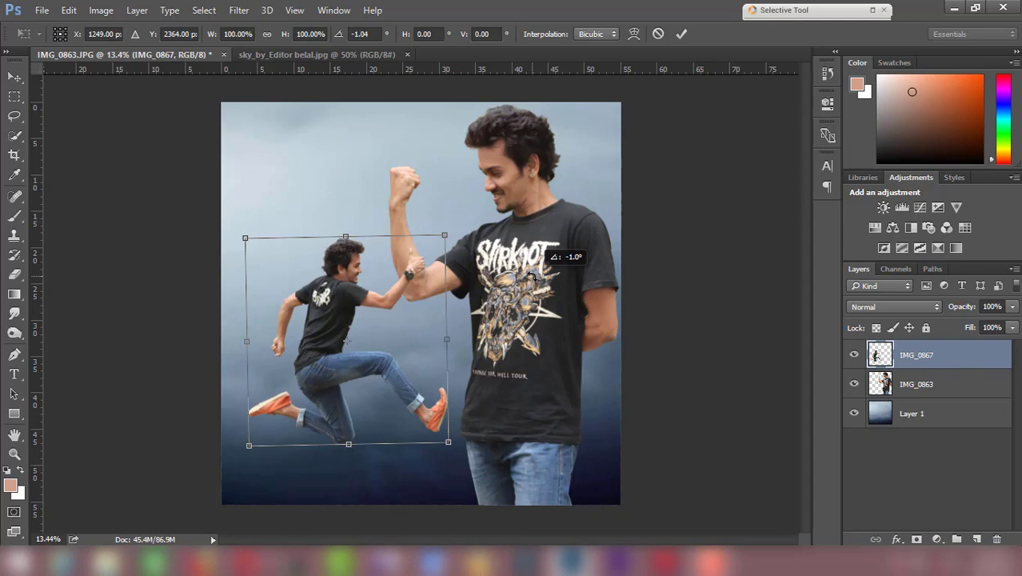
drag(531, 272, 544, 245)
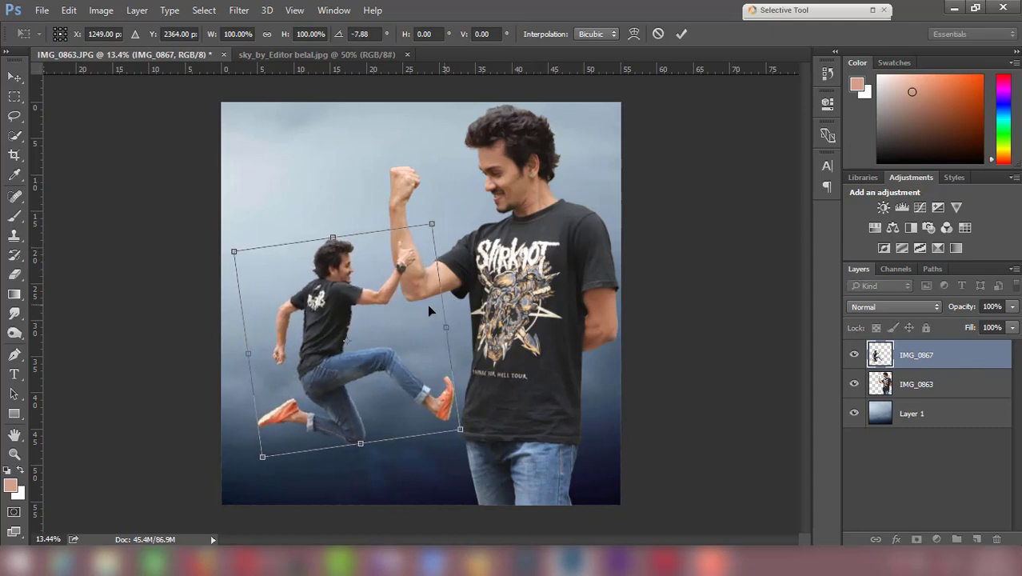
drag(428, 310, 436, 320)
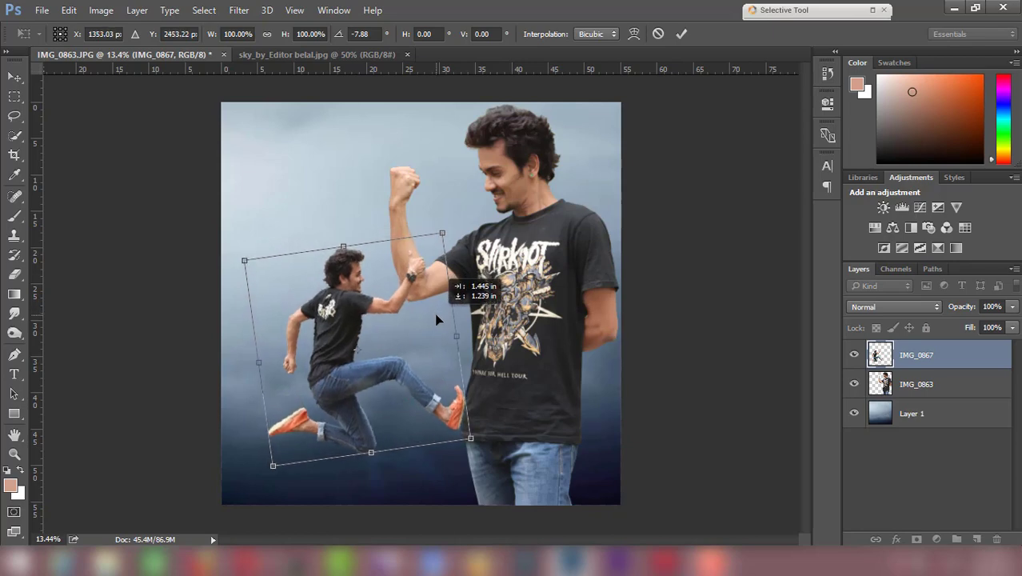
drag(436, 318, 436, 317)
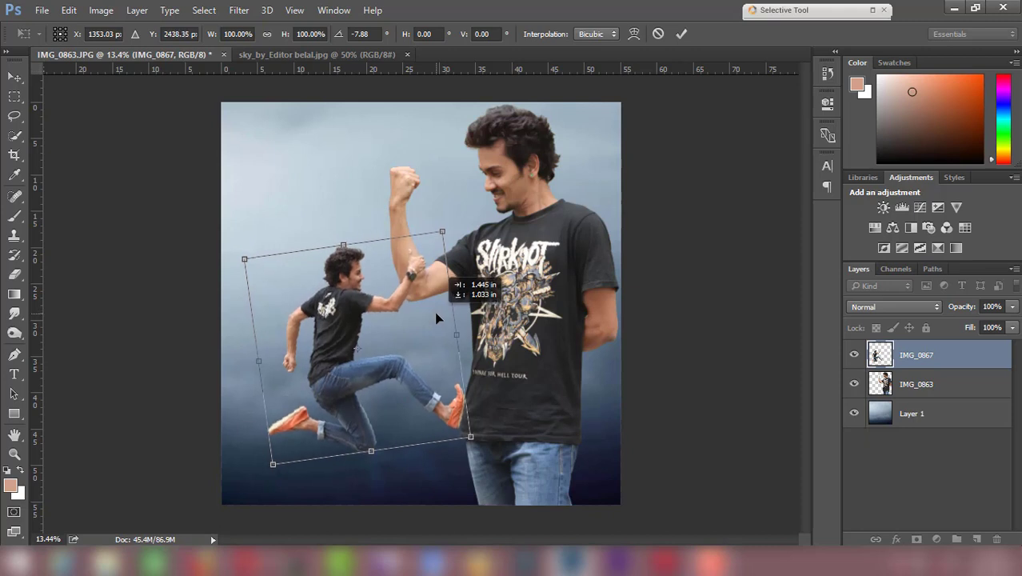
click(680, 34)
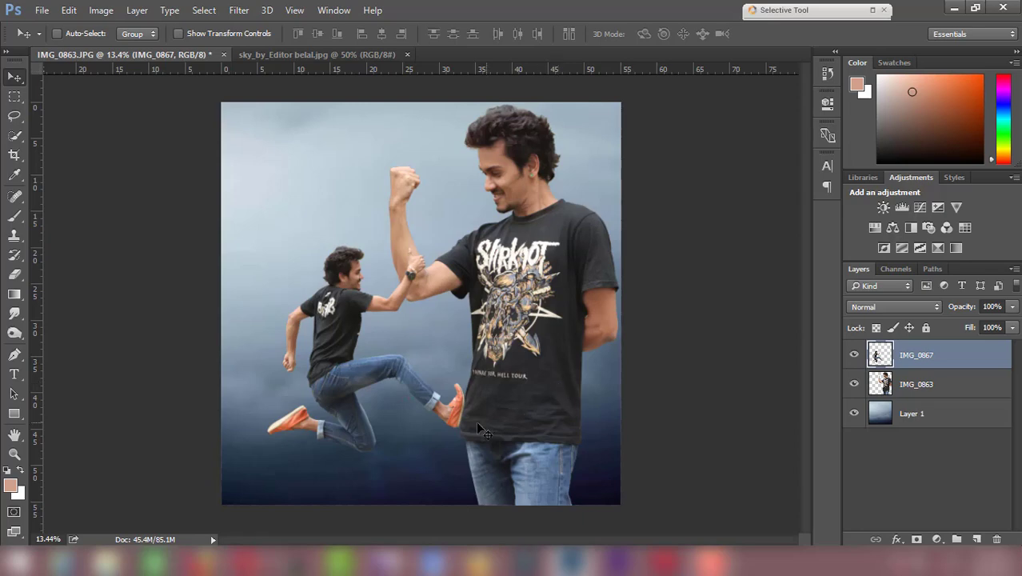
scroll(452, 424, up, 3)
scroll(471, 419, up, 3)
Loosely lasso the toe of the jumping man's orange shoe.
scroll(496, 415, up, 2)
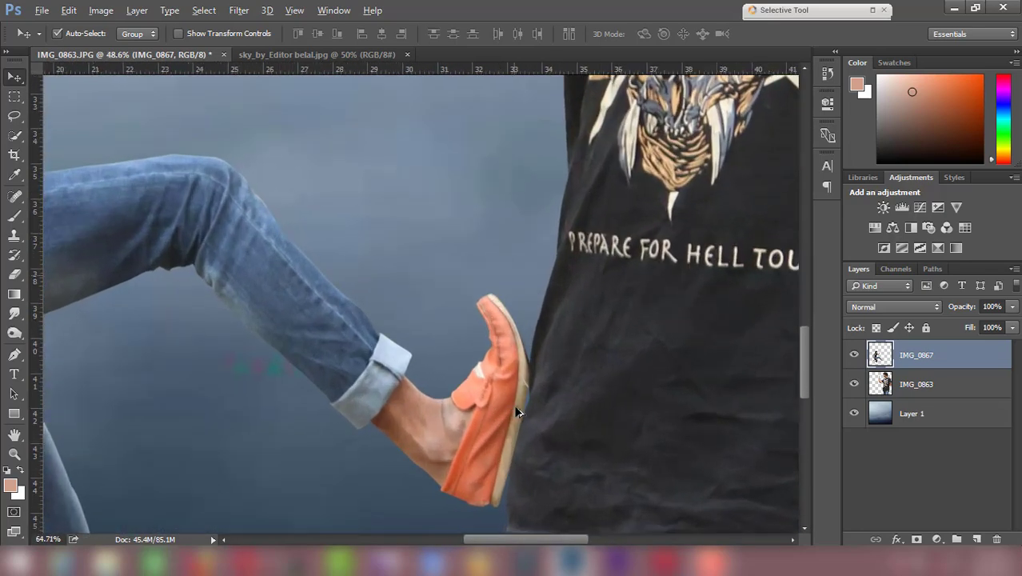
scroll(517, 412, up, 1)
scroll(517, 412, down, 2)
scroll(520, 411, down, 1)
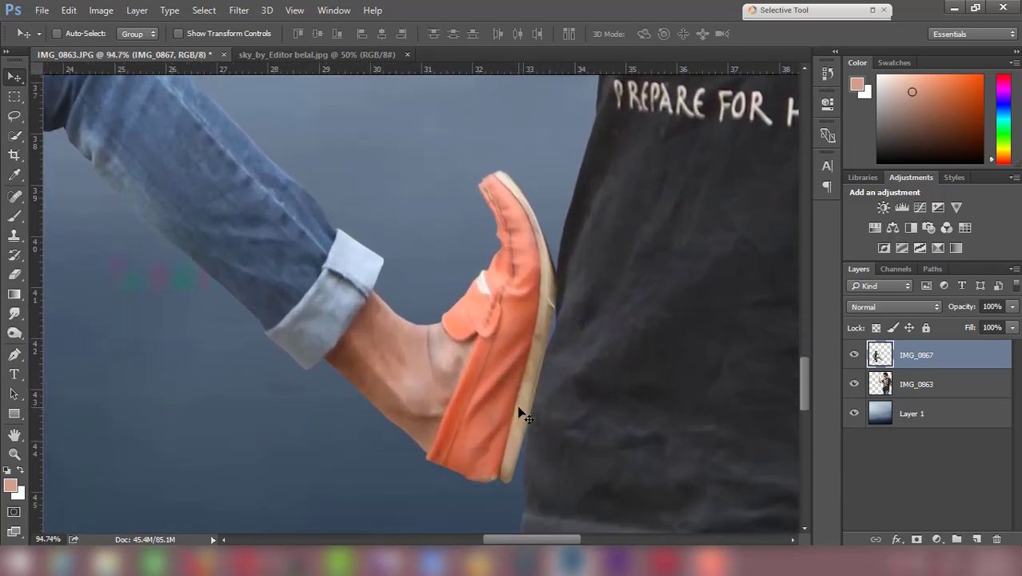
scroll(518, 374, up, 2)
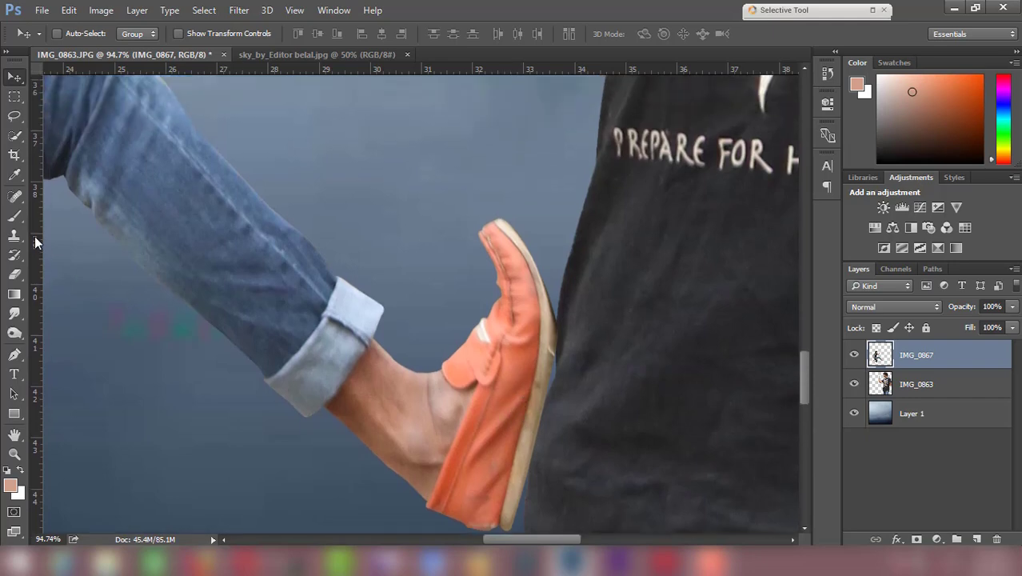
click(15, 116)
scroll(648, 337, up, 1)
scroll(592, 288, up, 1)
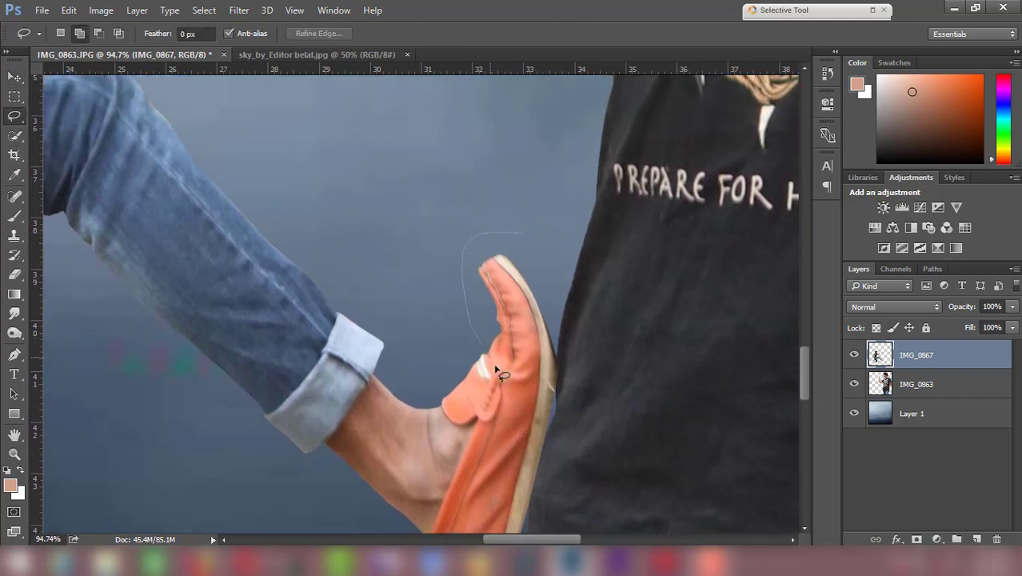
drag(588, 270, 576, 231)
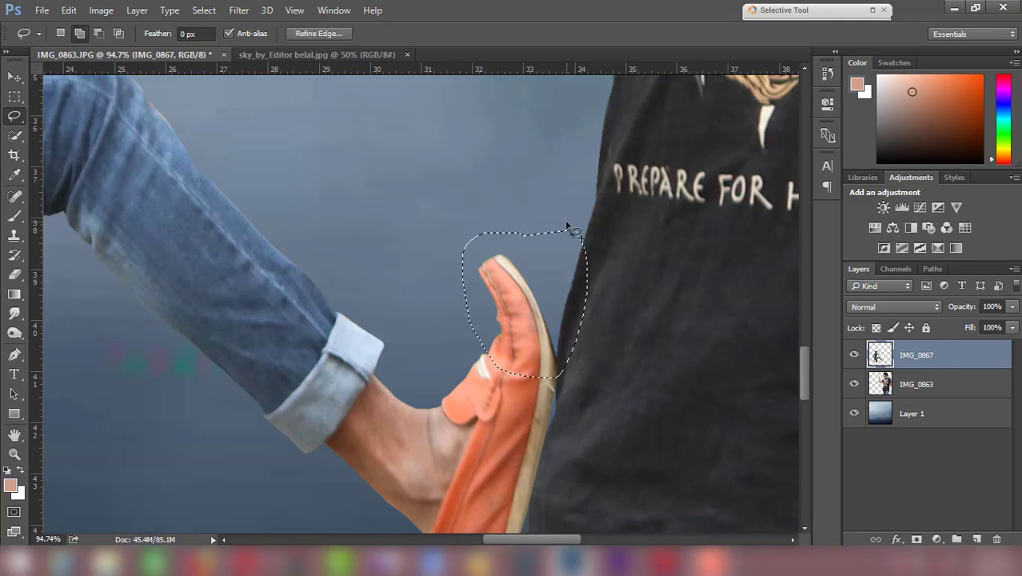
Puppet Warp the shoe toe, adding and dragging pins to bend it toward the shirt.
click(19, 76)
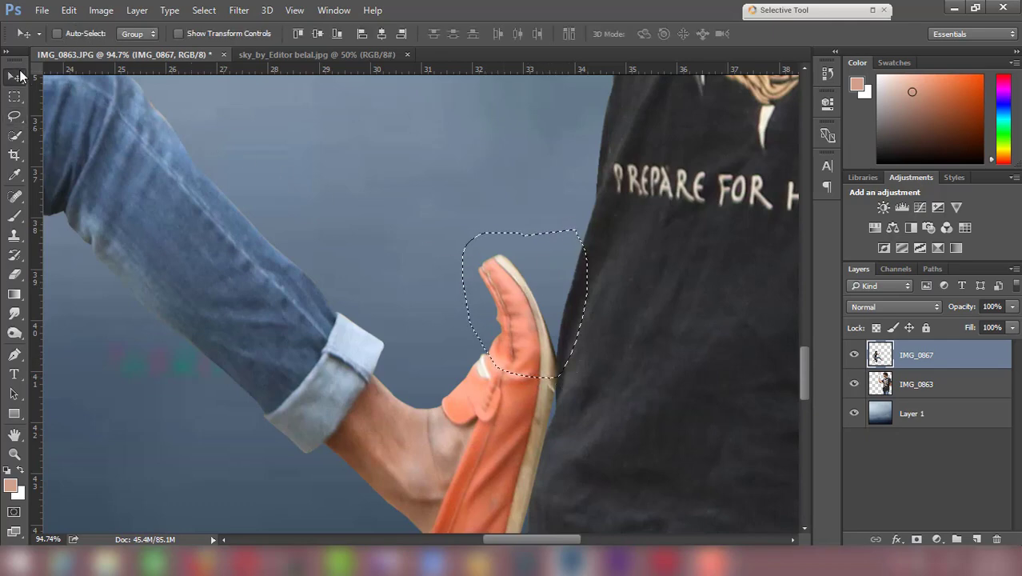
click(75, 12)
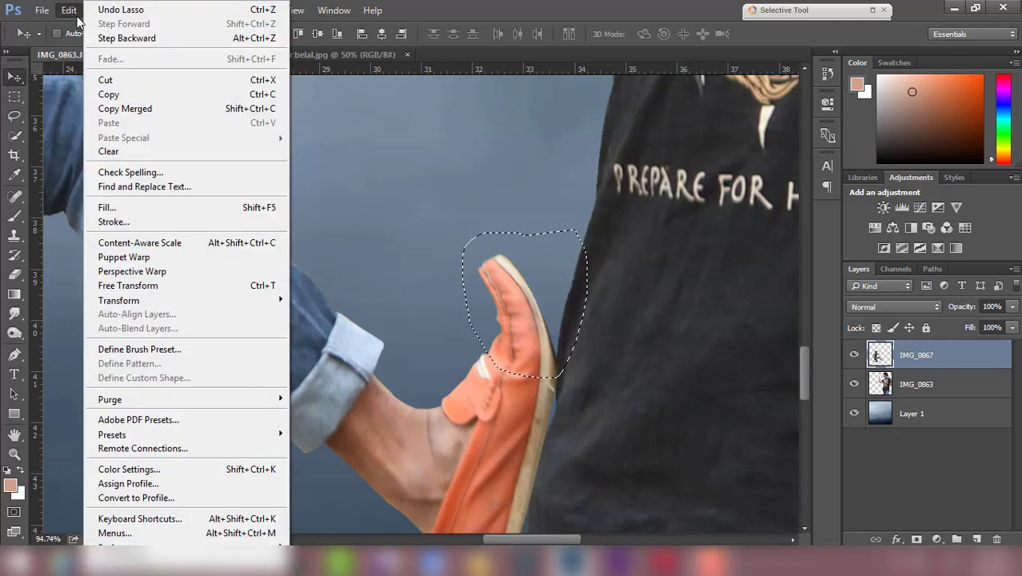
click(187, 254)
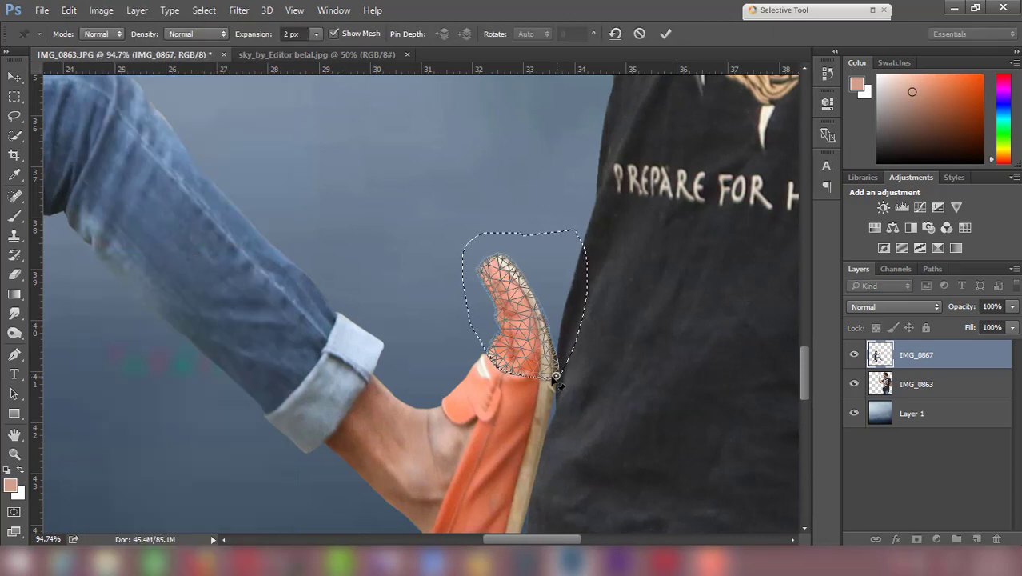
click(556, 375)
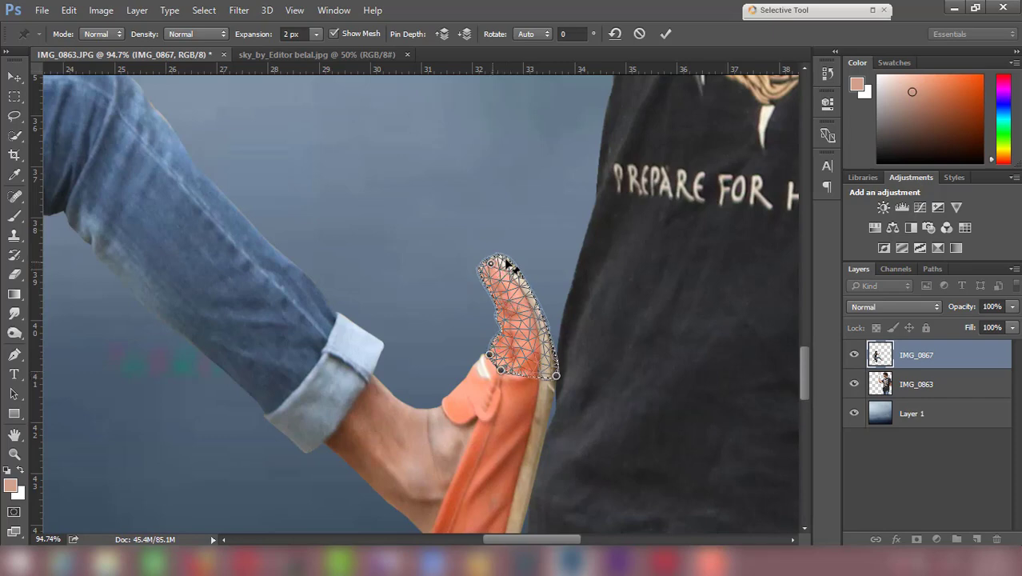
mouse_move(507, 261)
mouse_down()
mouse_move(542, 270)
mouse_move(581, 254)
mouse_up()
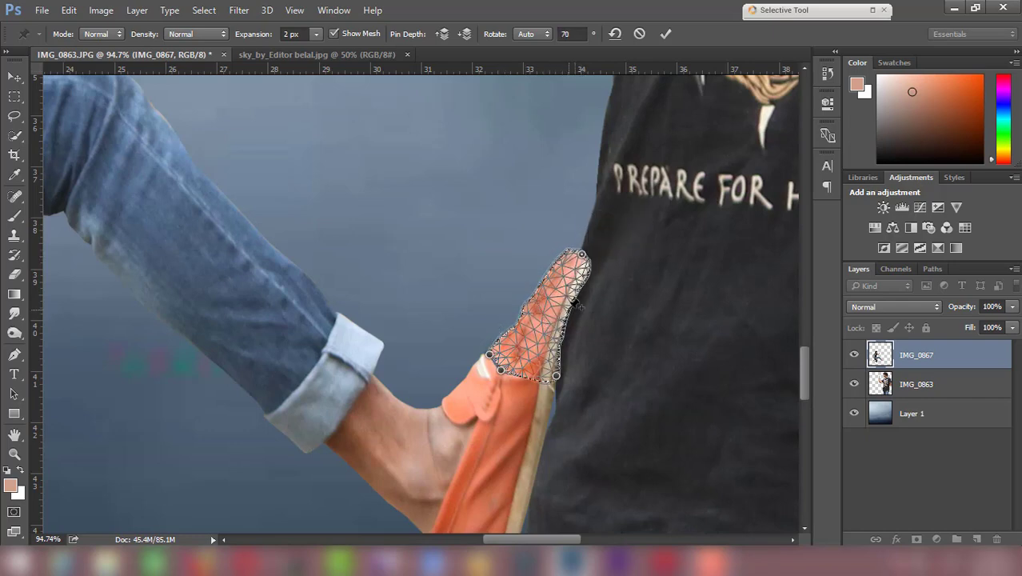
drag(568, 311, 576, 308)
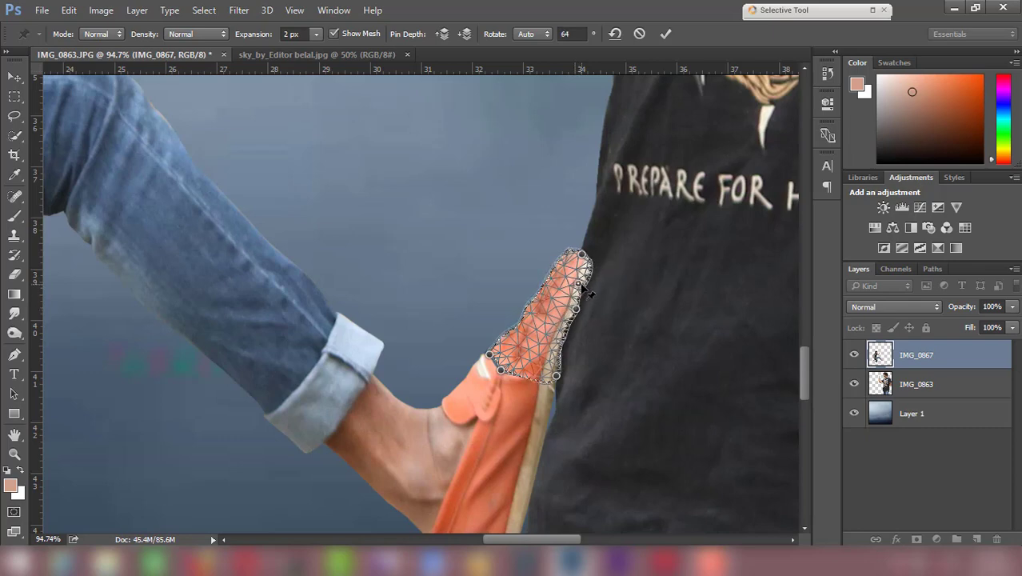
drag(578, 286, 583, 284)
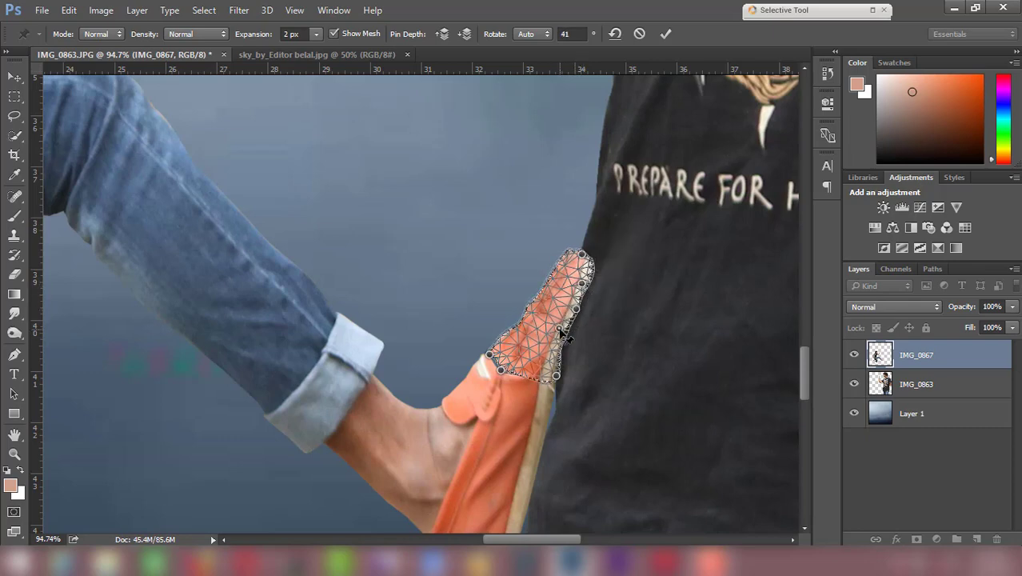
mouse_move(562, 329)
mouse_down()
mouse_move(569, 360)
mouse_move(566, 339)
mouse_up()
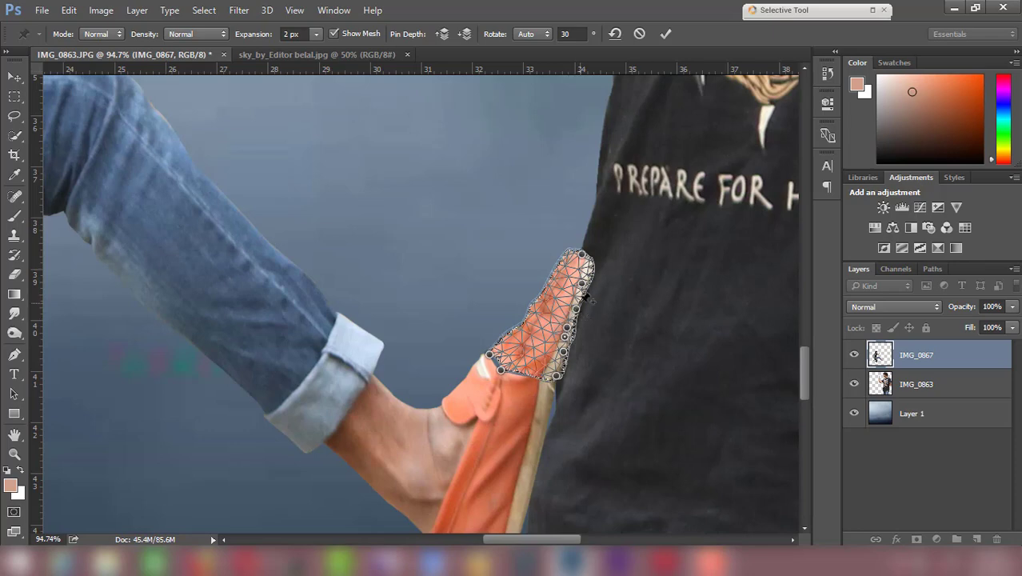
drag(577, 314, 571, 335)
Remove an unwanted pin, then undo the trial warp with Ctrl+Z.
right_click(568, 318)
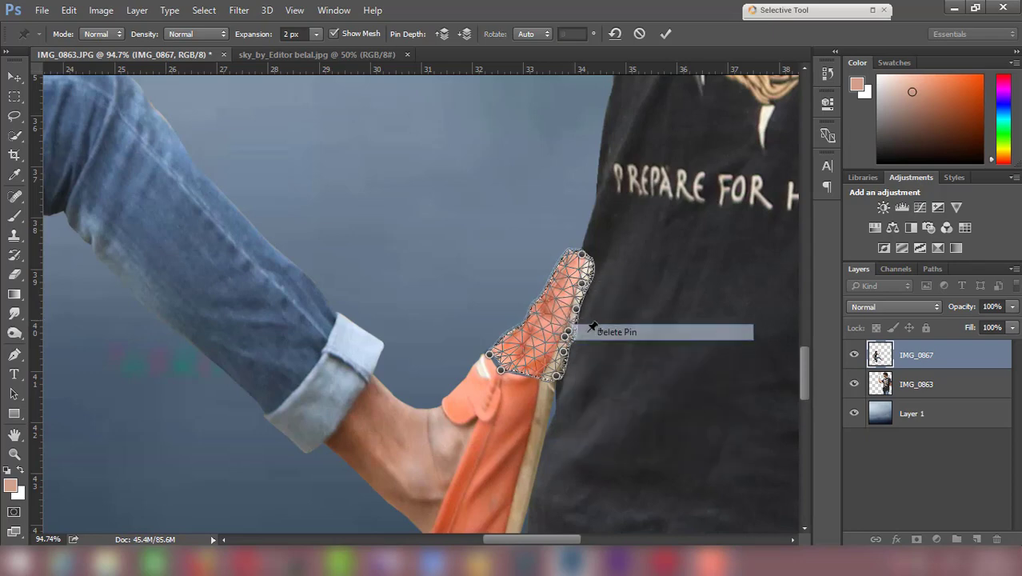
right_click(572, 328)
click(600, 339)
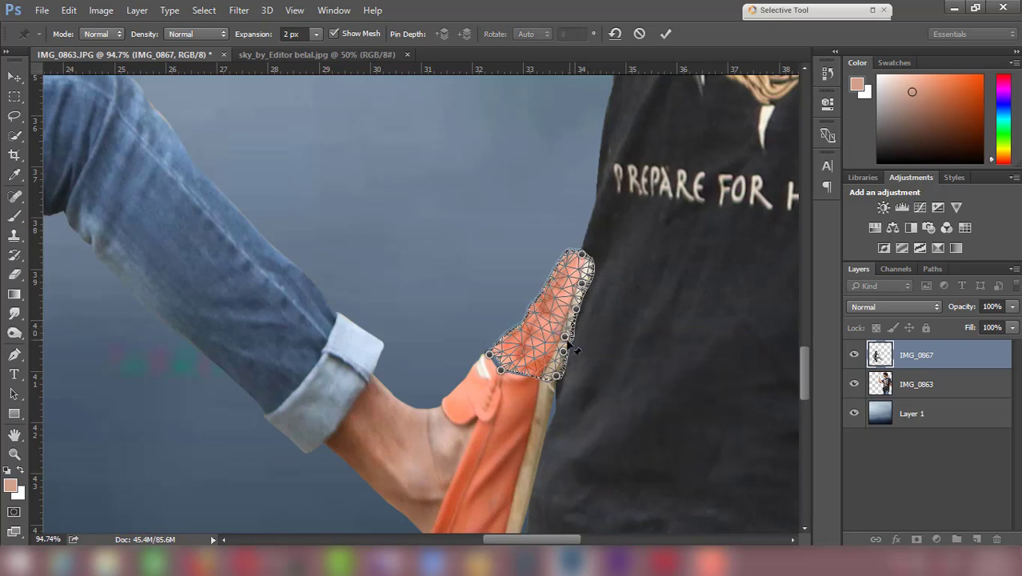
key(ctrl+z)
click(660, 33)
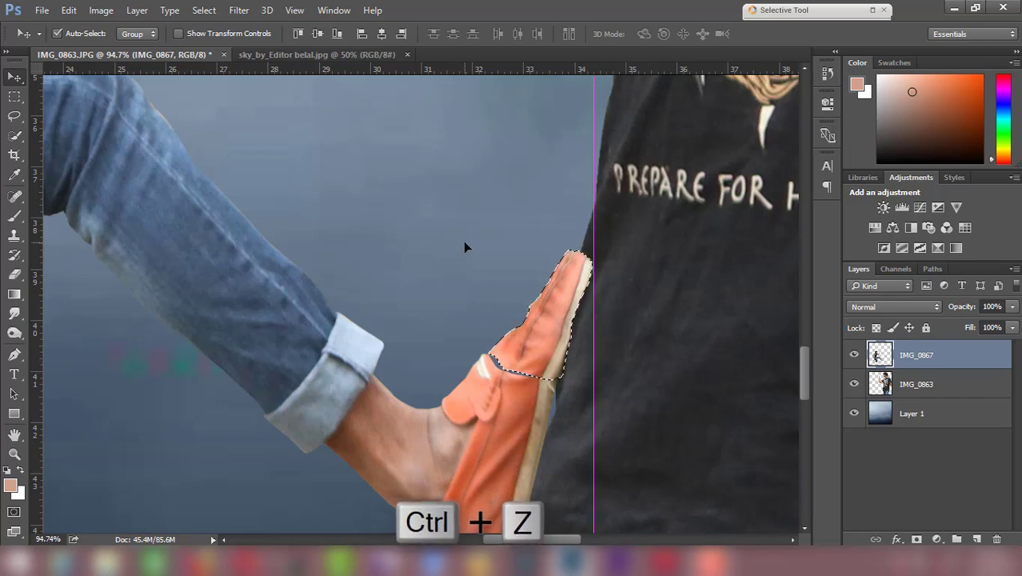
key(ctrl+z)
key(ctrl+z)
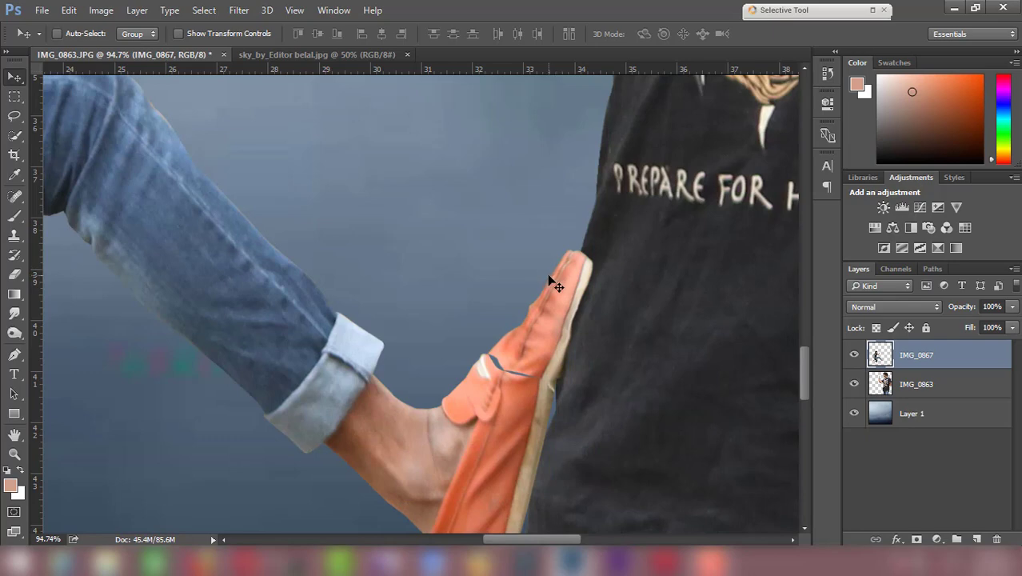
key(ctrl)
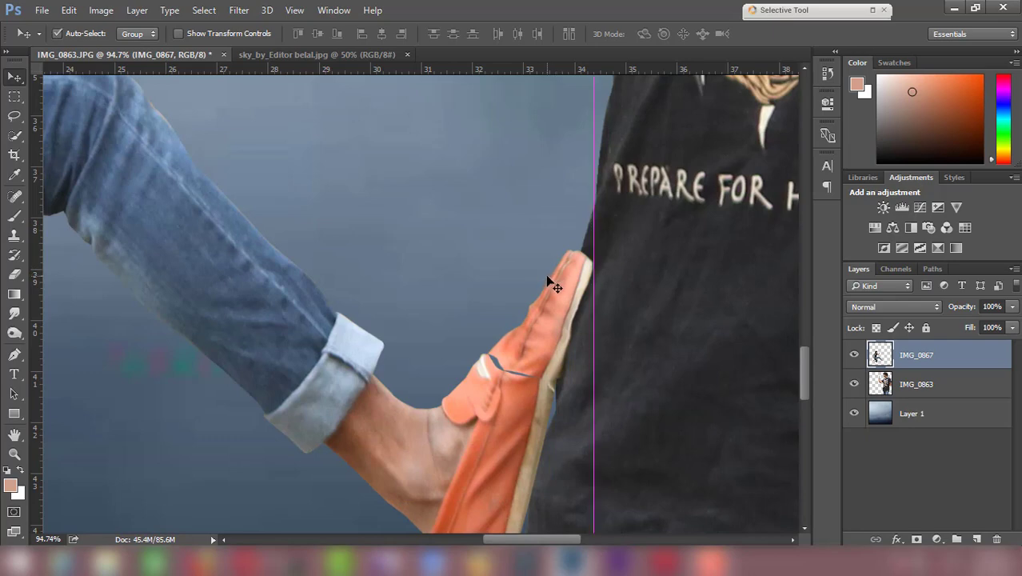
key(ctrl+z)
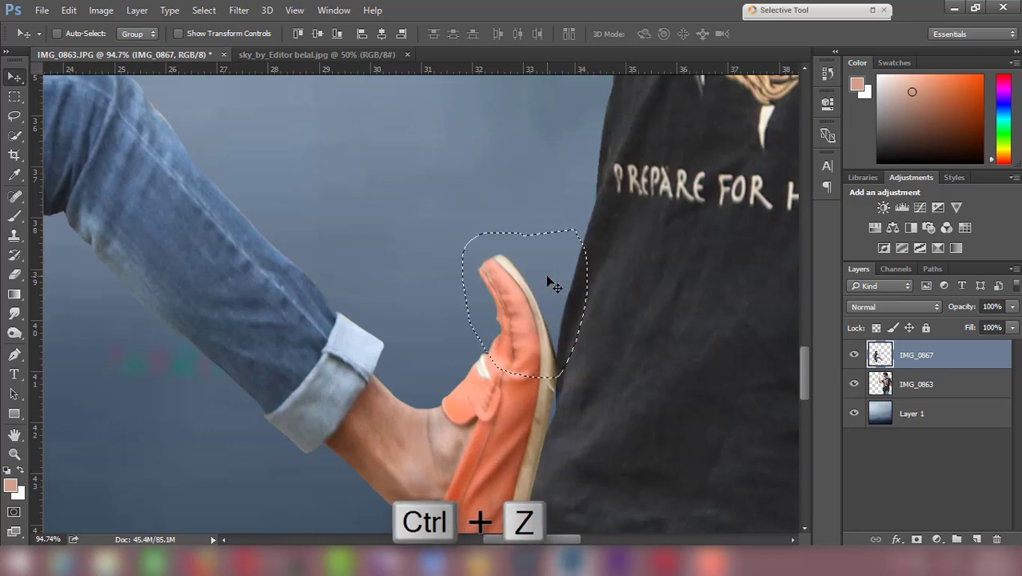
Restart Puppet Warp on the selected shoe toe and hide the selection outline.
click(69, 9)
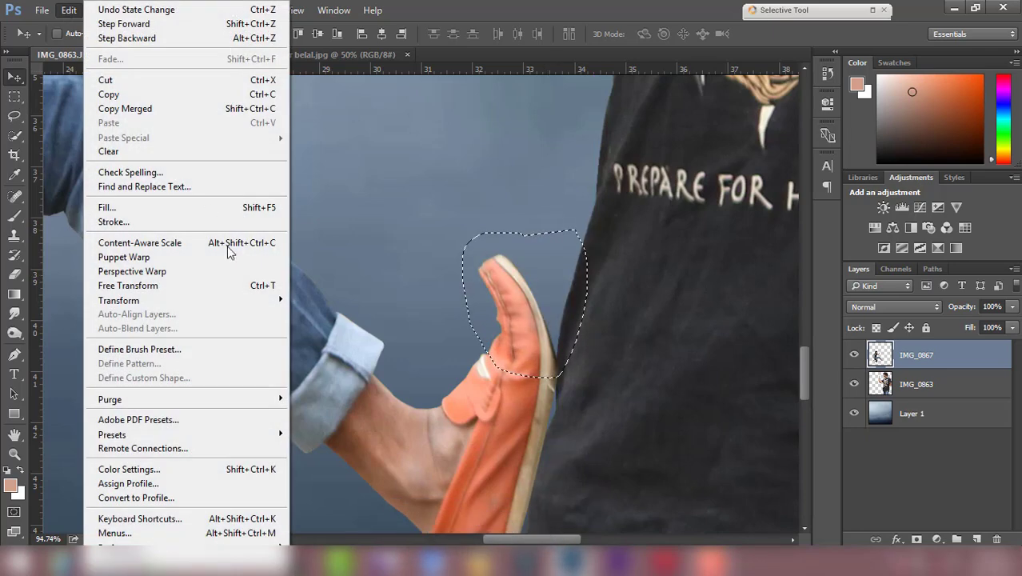
click(202, 265)
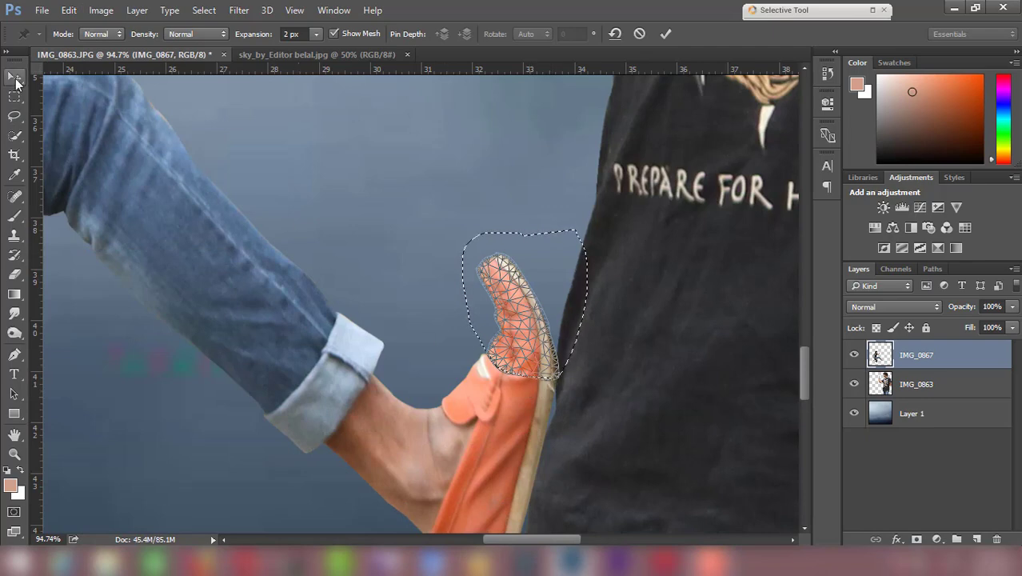
click(13, 76)
click(567, 227)
key(ctrl+d)
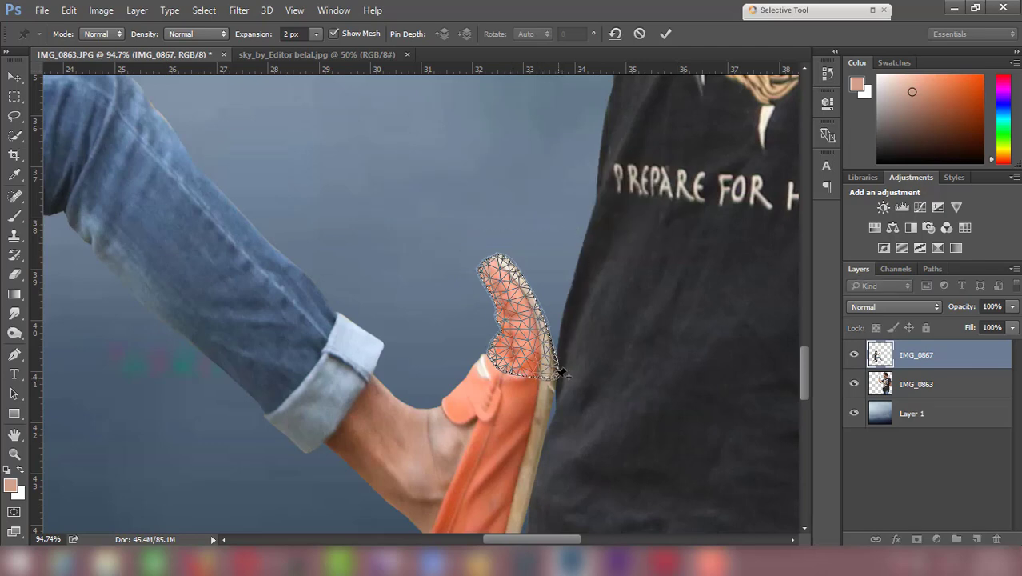
Pin the toe's base and edges, bend its tip against the shirt, commit and deselect.
click(555, 376)
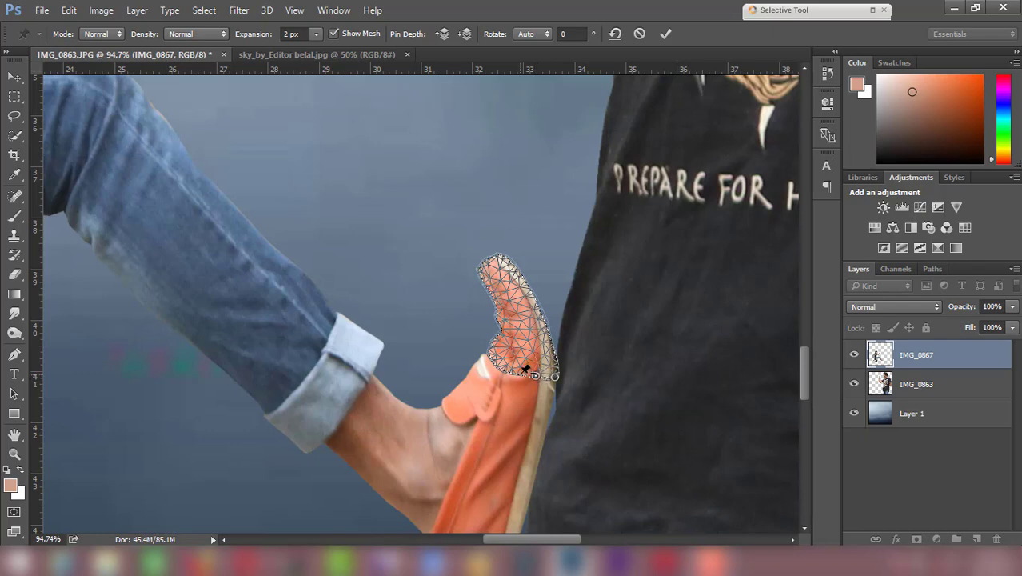
click(502, 369)
mouse_move(495, 259)
mouse_down()
mouse_move(578, 276)
mouse_move(566, 265)
mouse_up()
click(559, 314)
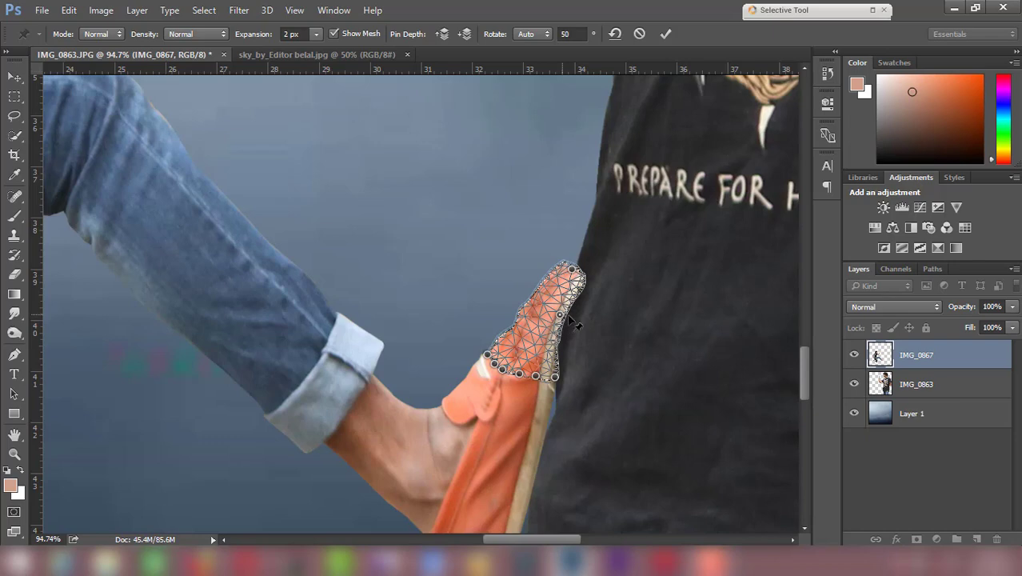
mouse_move(559, 314)
mouse_down()
mouse_move(572, 317)
mouse_move(562, 343)
mouse_up()
click(561, 340)
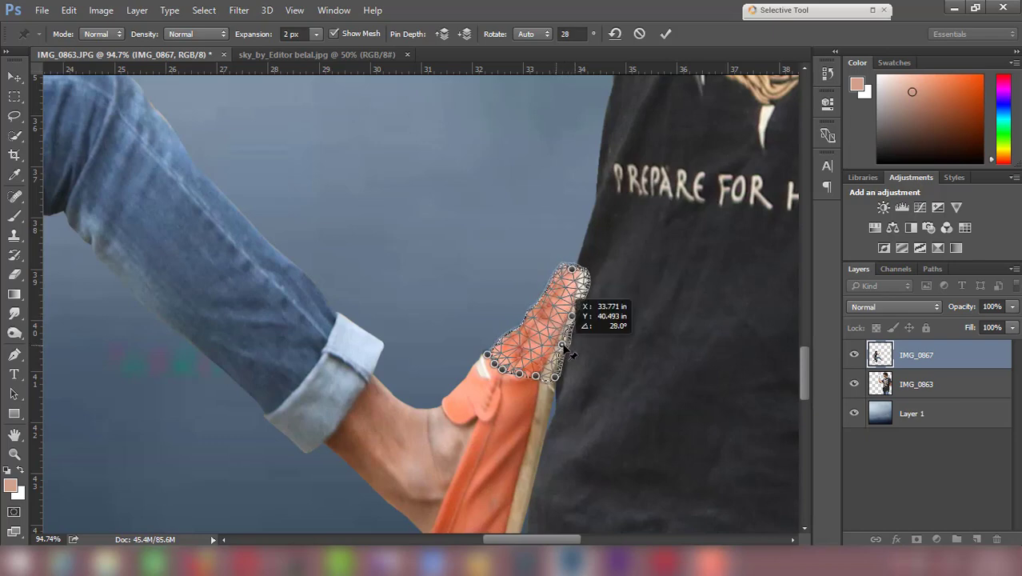
click(664, 35)
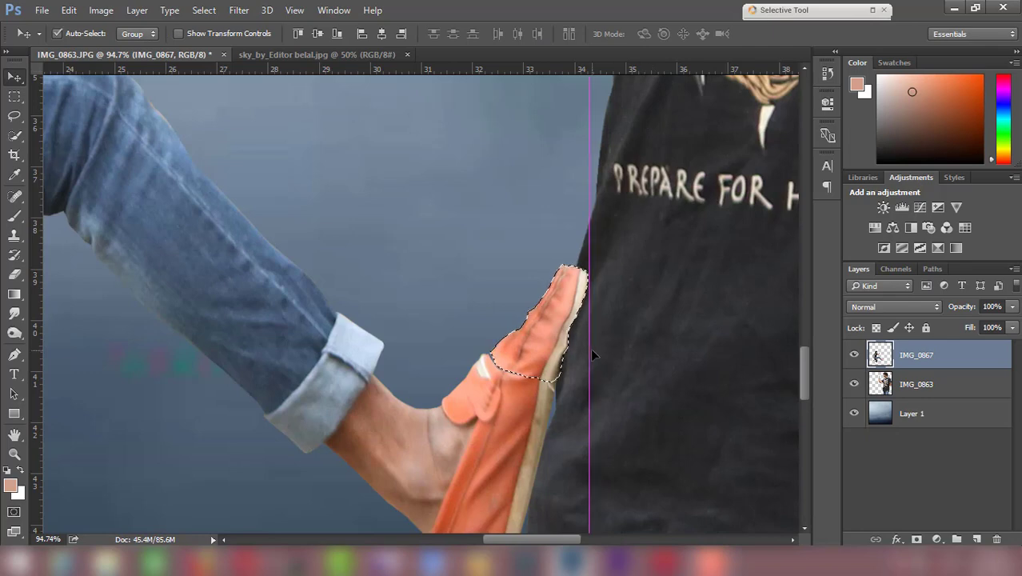
key(ctrl+d)
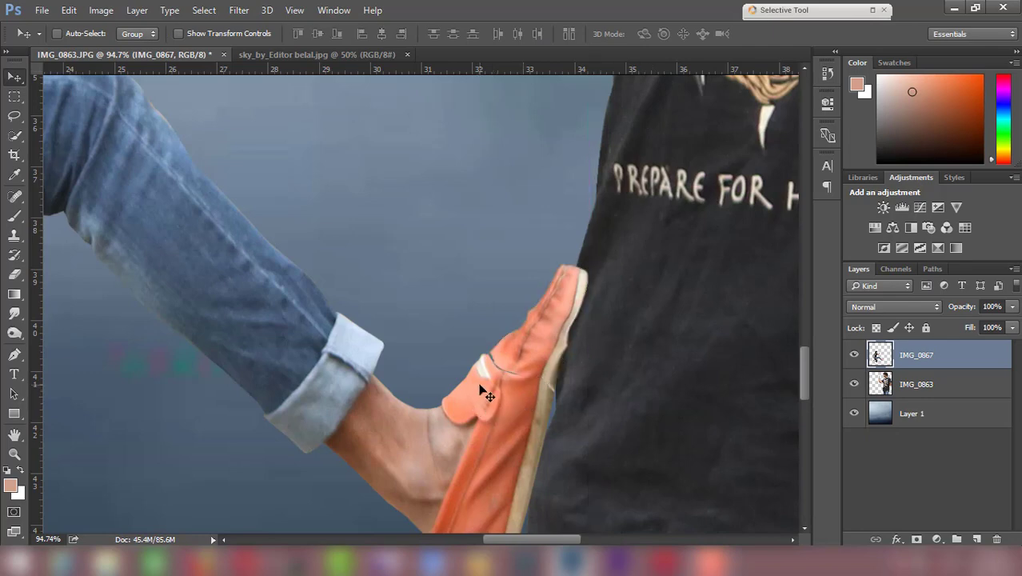
scroll(482, 391, down, 2)
scroll(483, 392, down, 2)
scroll(482, 392, down, 2)
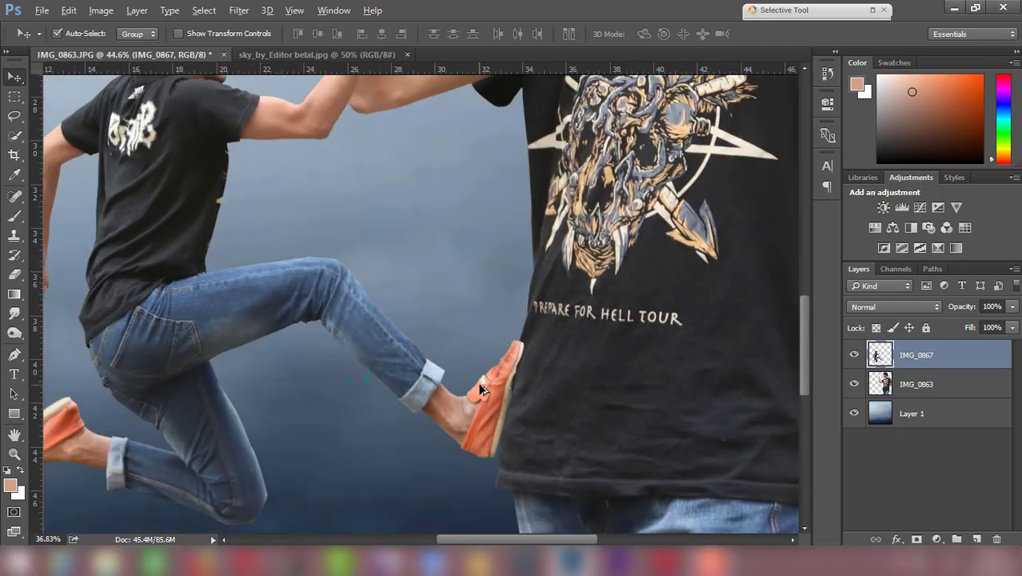
scroll(482, 390, down, 2)
scroll(438, 424, down, 2)
scroll(439, 425, down, 1)
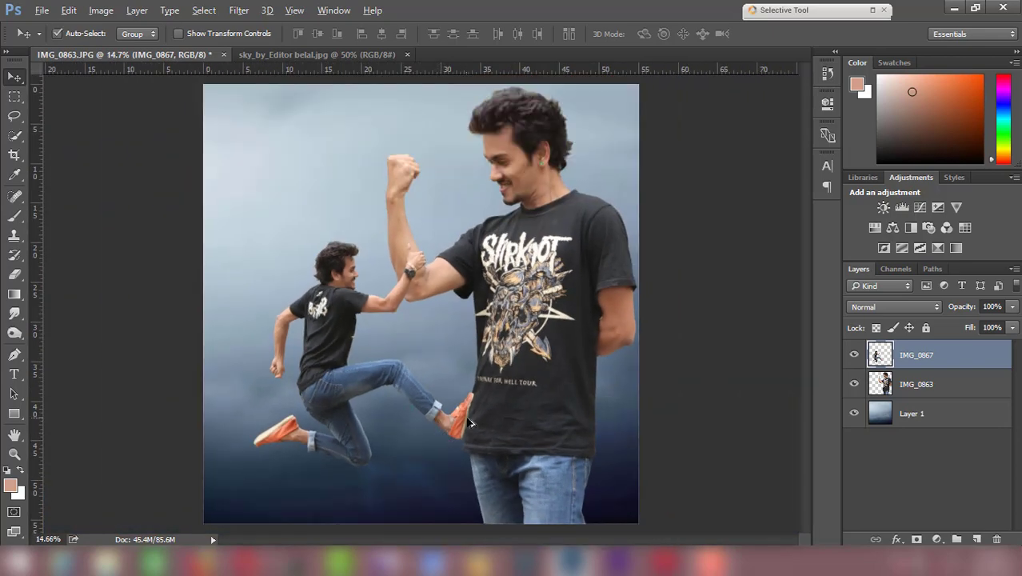
scroll(471, 424, up, 2)
scroll(470, 424, up, 2)
scroll(470, 423, up, 2)
scroll(470, 423, up, 2)
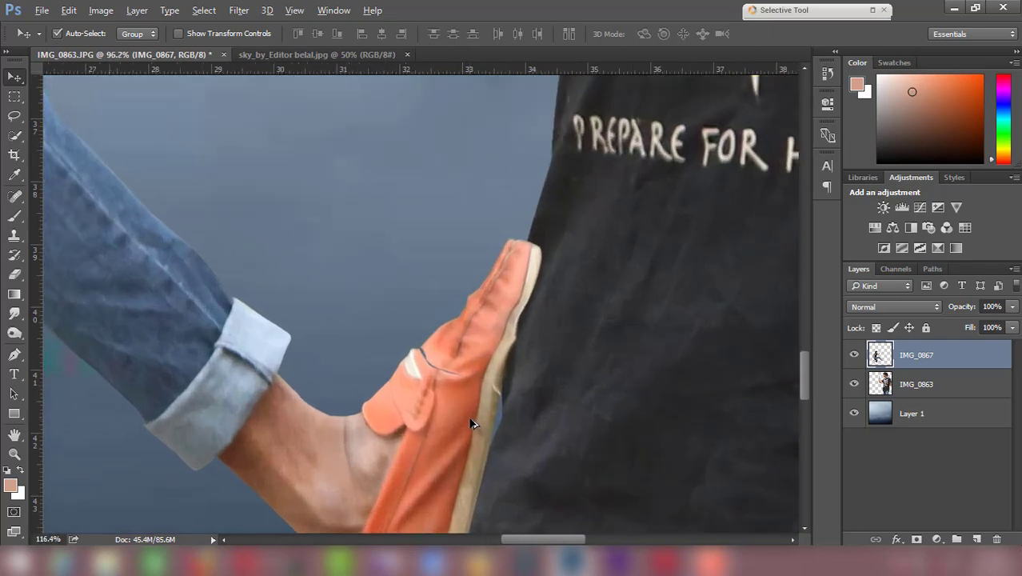
Clone clean shoe texture over the dark strap line and crease.
click(14, 235)
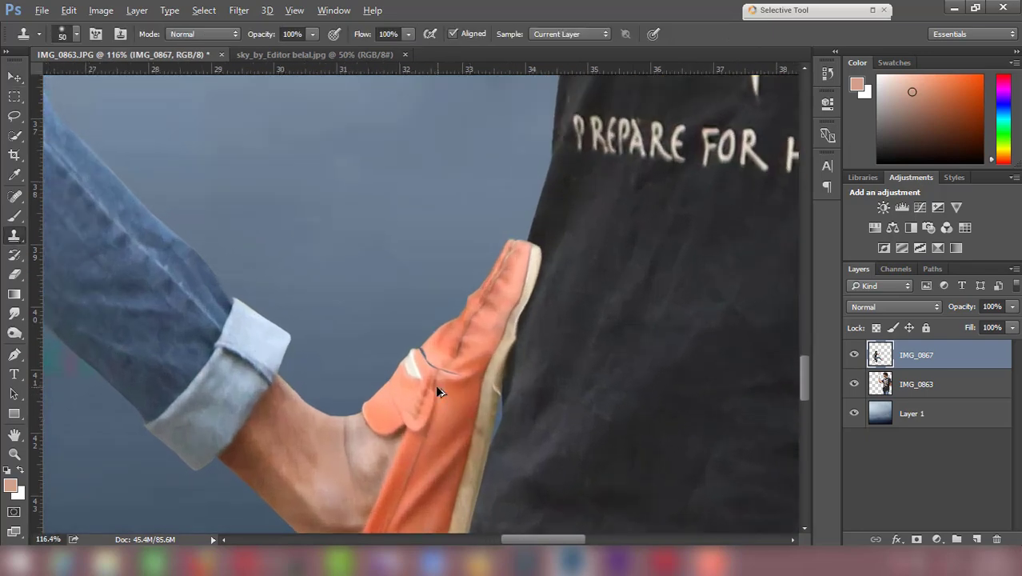
scroll(436, 386, up, 1)
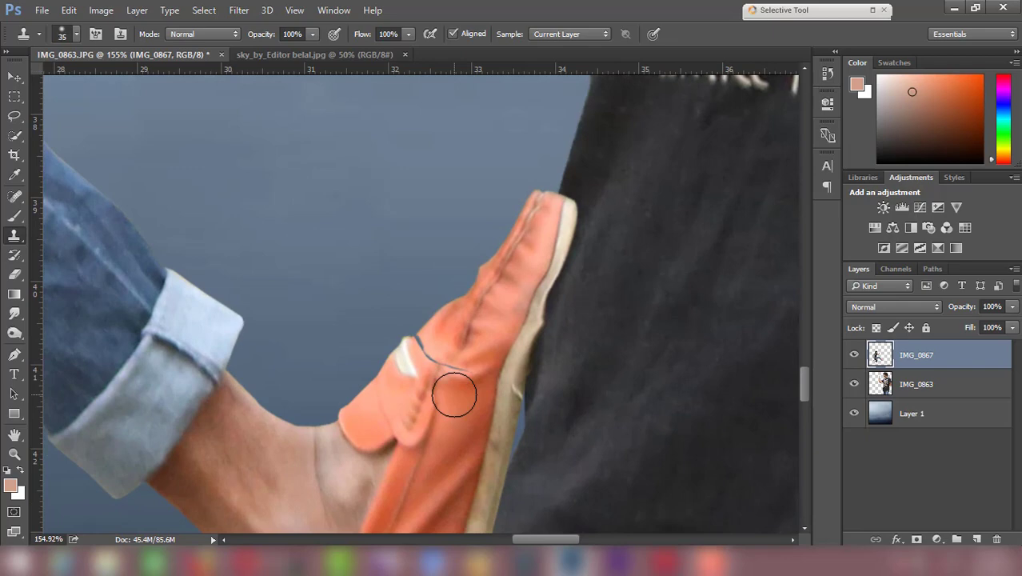
alt+click(440, 338)
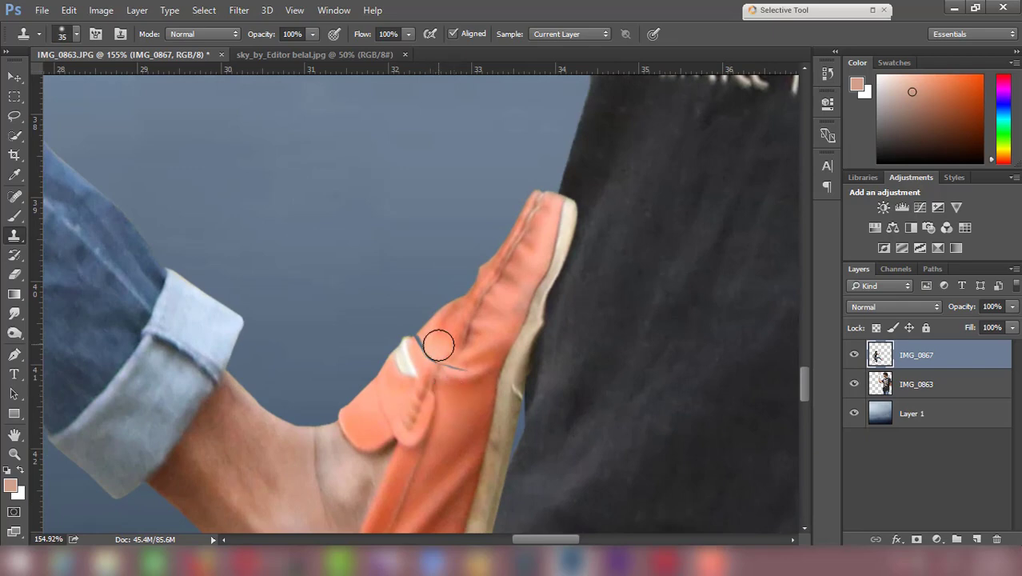
mouse_move(438, 343)
mouse_down()
mouse_move(428, 357)
mouse_move(422, 347)
mouse_move(439, 360)
mouse_up()
alt+click(470, 362)
scroll(422, 351, up, 2)
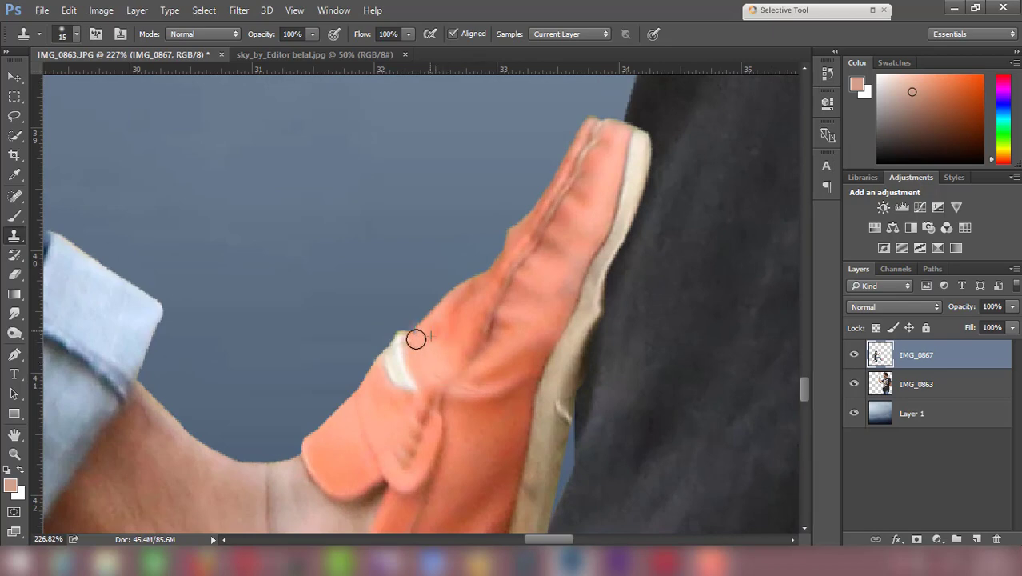
drag(415, 340, 457, 394)
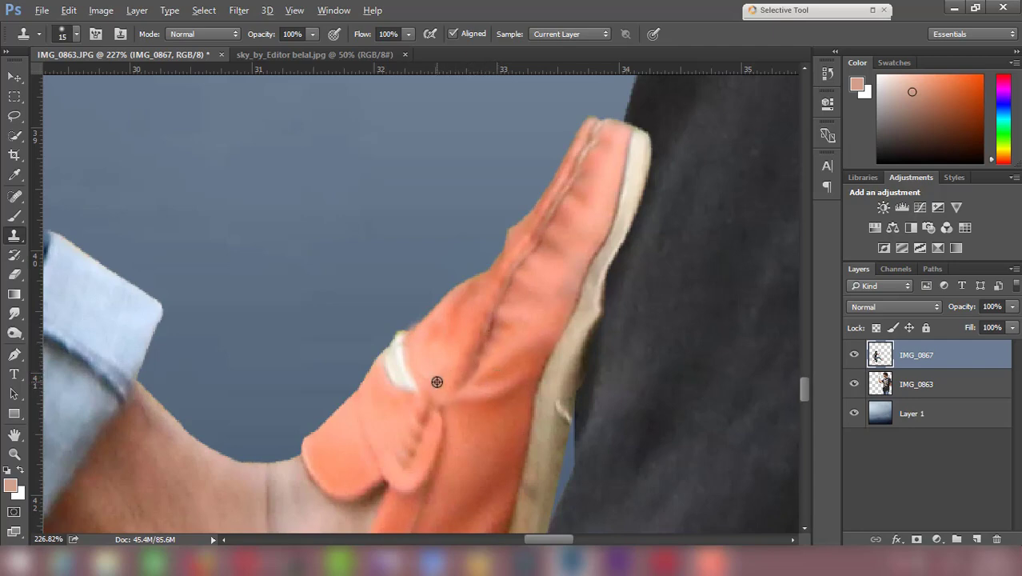
mouse_move(469, 393)
mouse_down()
mouse_move(484, 390)
mouse_move(447, 414)
mouse_move(428, 382)
mouse_up()
Zoom out to view the whole composite.
scroll(479, 407, down, 5)
scroll(483, 411, down, 2)
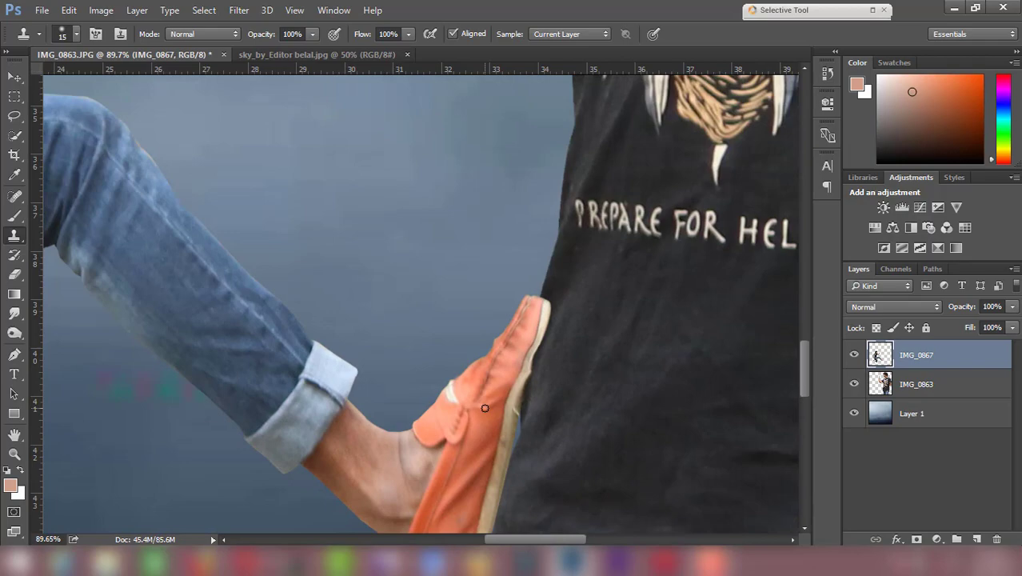
scroll(485, 407, down, 2)
scroll(488, 404, down, 2)
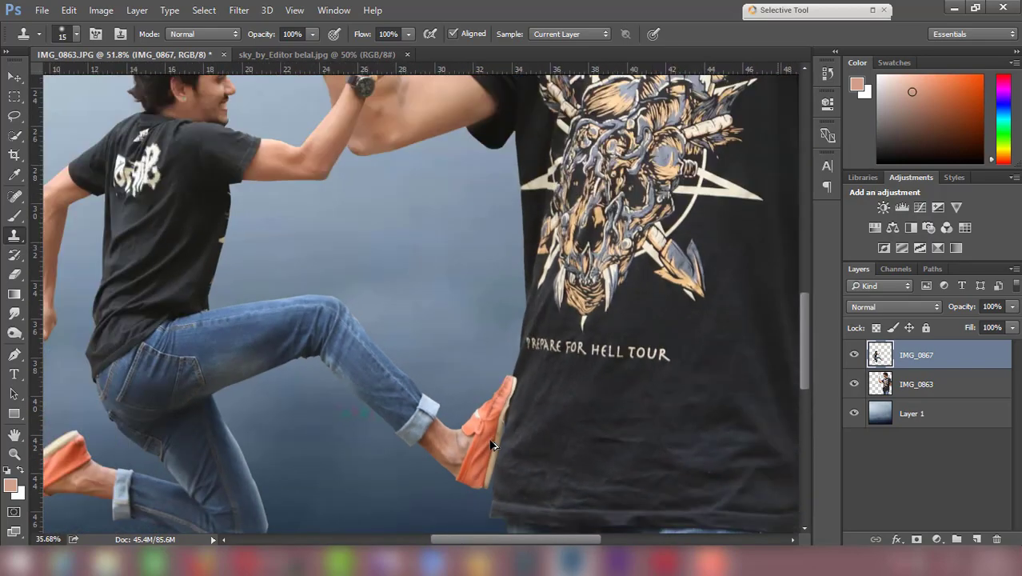
scroll(494, 451, up, 1)
scroll(500, 464, up, 2)
scroll(501, 471, up, 1)
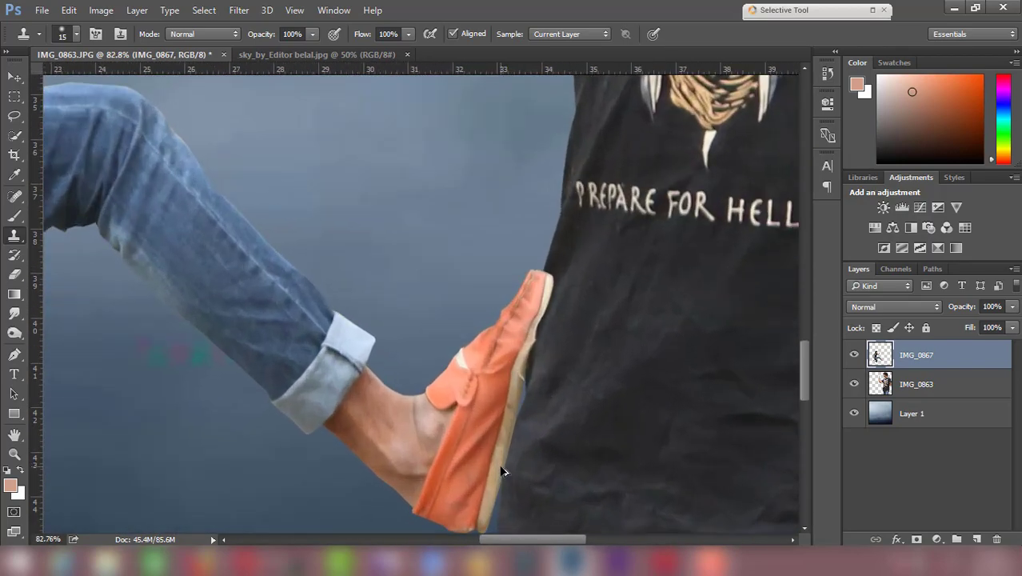
scroll(501, 472, down, 2)
scroll(501, 471, down, 2)
scroll(501, 472, down, 1)
scroll(502, 471, down, 1)
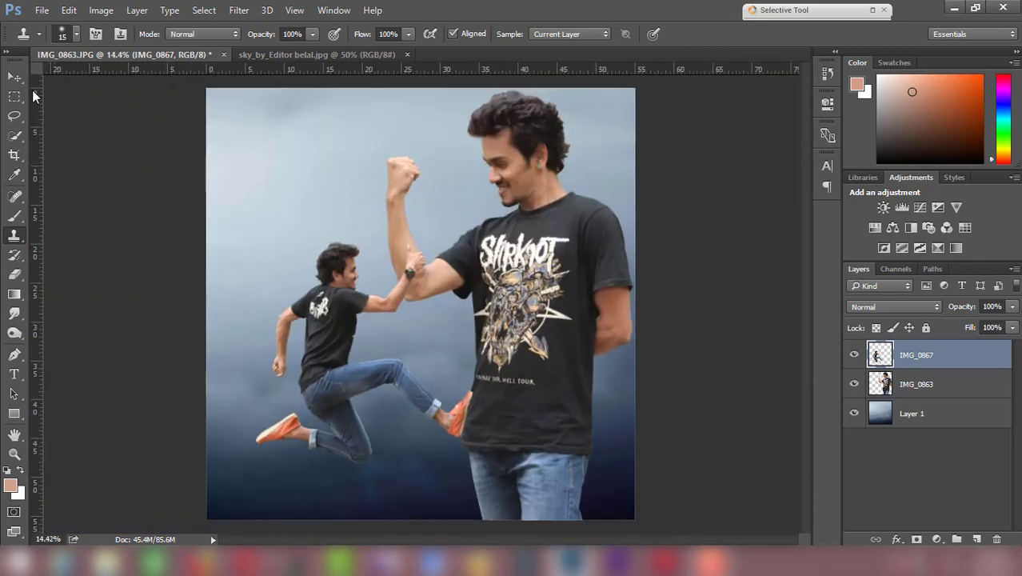
Select IMG_0863 and create a new empty Layer 2 above it.
click(18, 76)
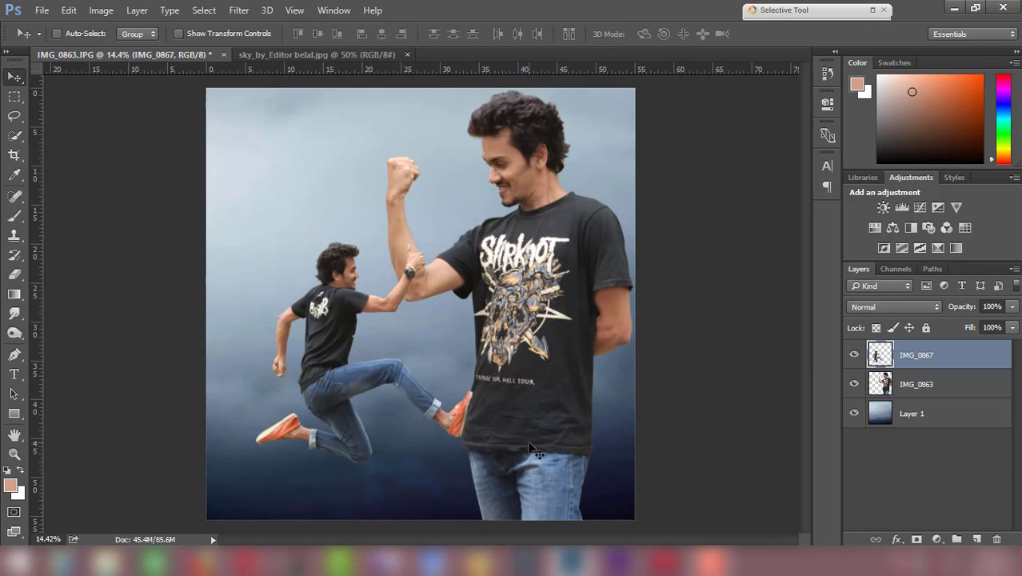
click(962, 385)
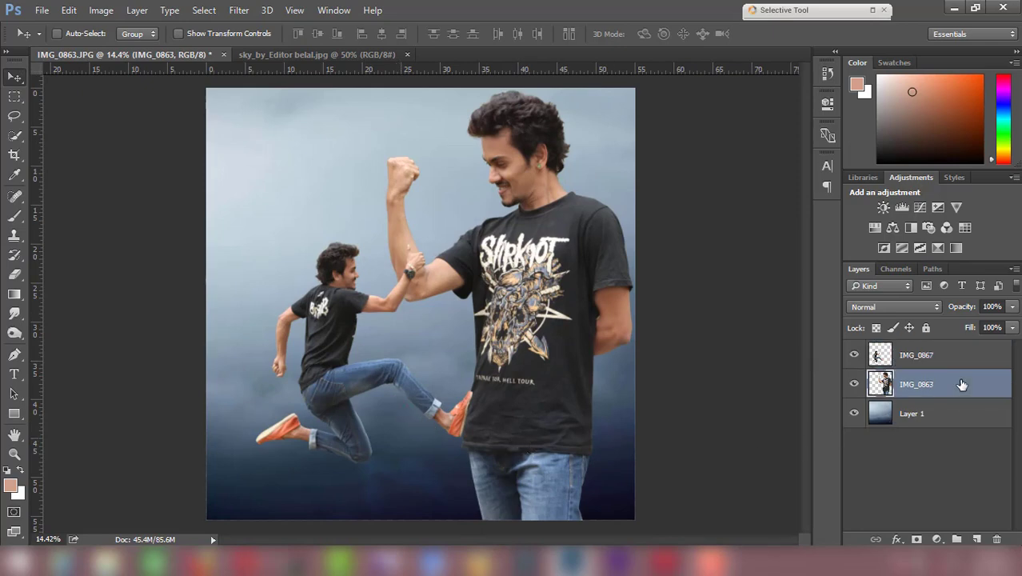
click(979, 539)
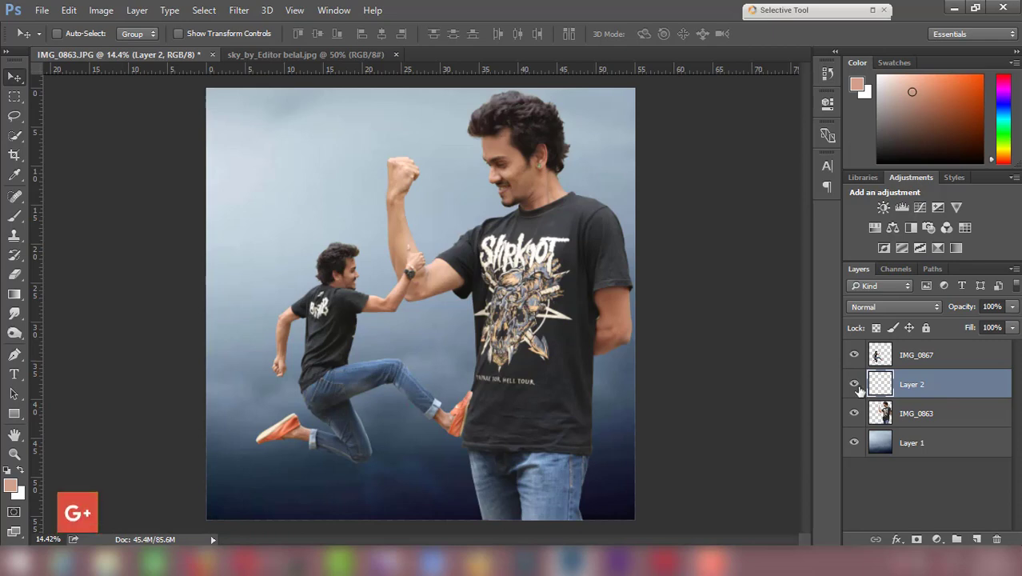
Paint black shadow along the shirt edge by the shoe with a smaller brush at 62% opacity.
key(d)
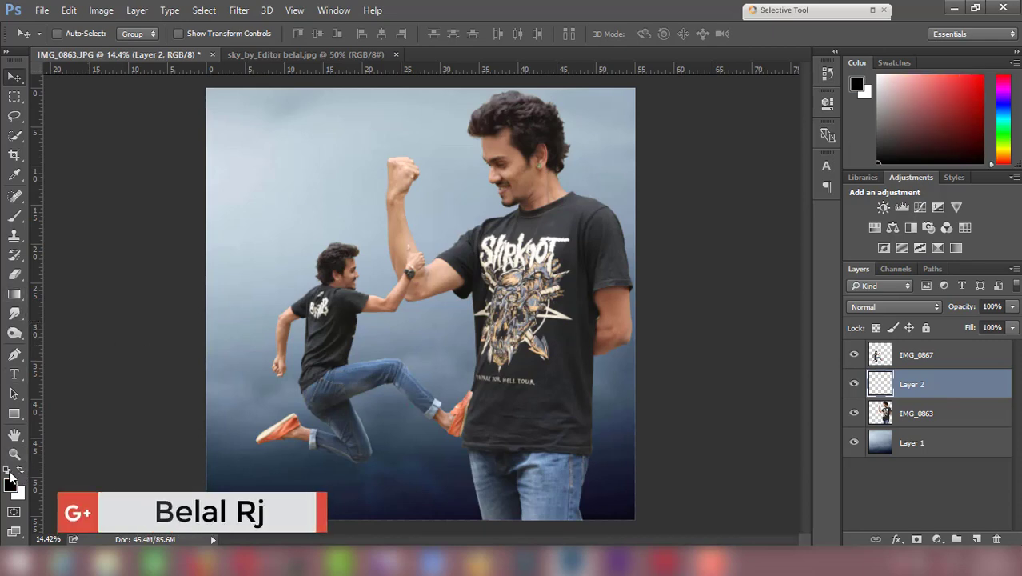
click(14, 216)
scroll(481, 441, up, 5)
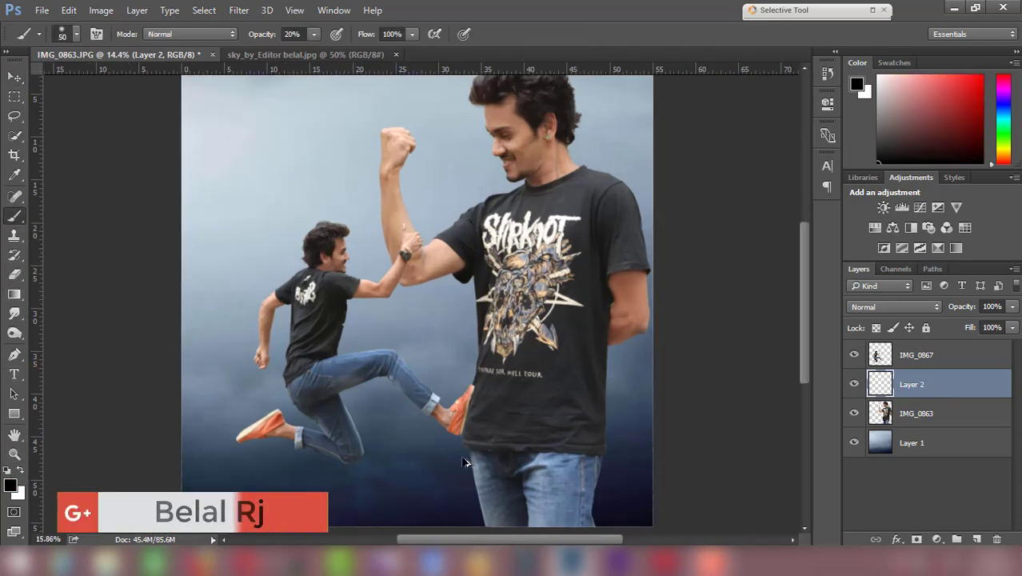
scroll(481, 440, up, 5)
scroll(502, 347, up, 5)
scroll(495, 361, up, 5)
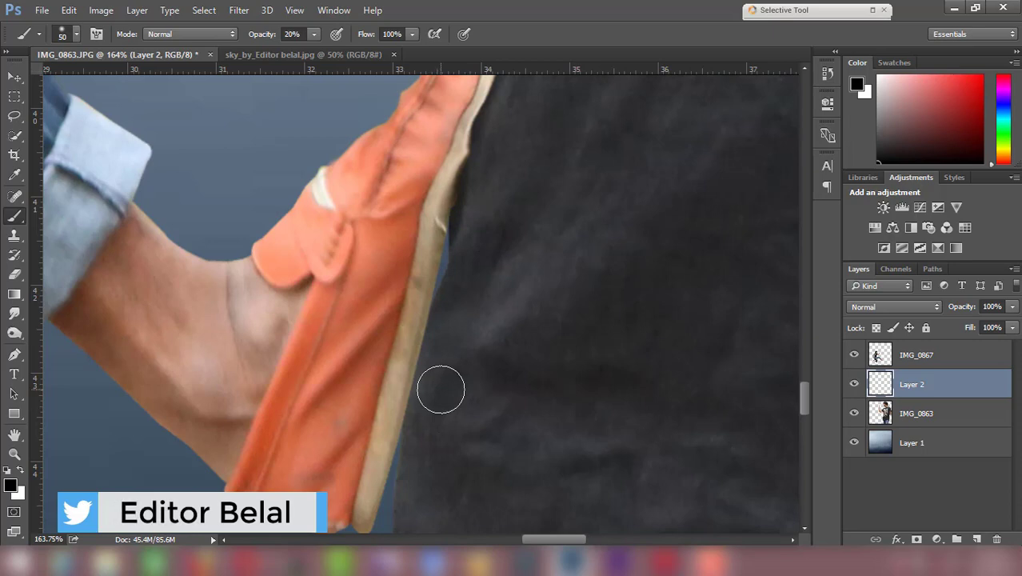
key(6)
key(2)
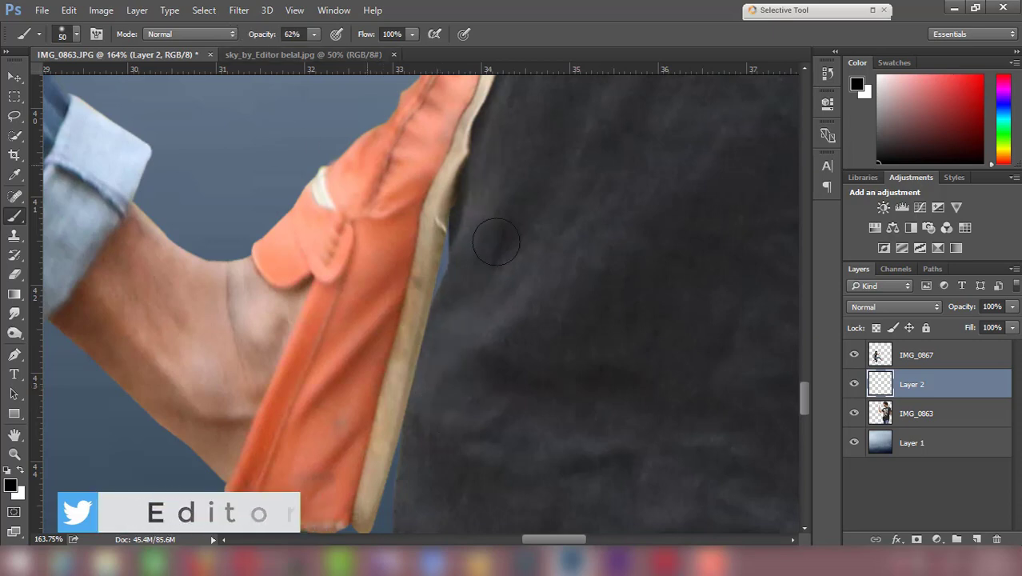
key(bracketleft)
mouse_move(466, 171)
mouse_down()
mouse_move(476, 187)
mouse_move(395, 506)
mouse_move(398, 483)
mouse_up()
Extend the shadow up along the shoe toe and set Layer 2 to 88% opacity.
scroll(396, 484, down, 3)
scroll(404, 459, down, 3)
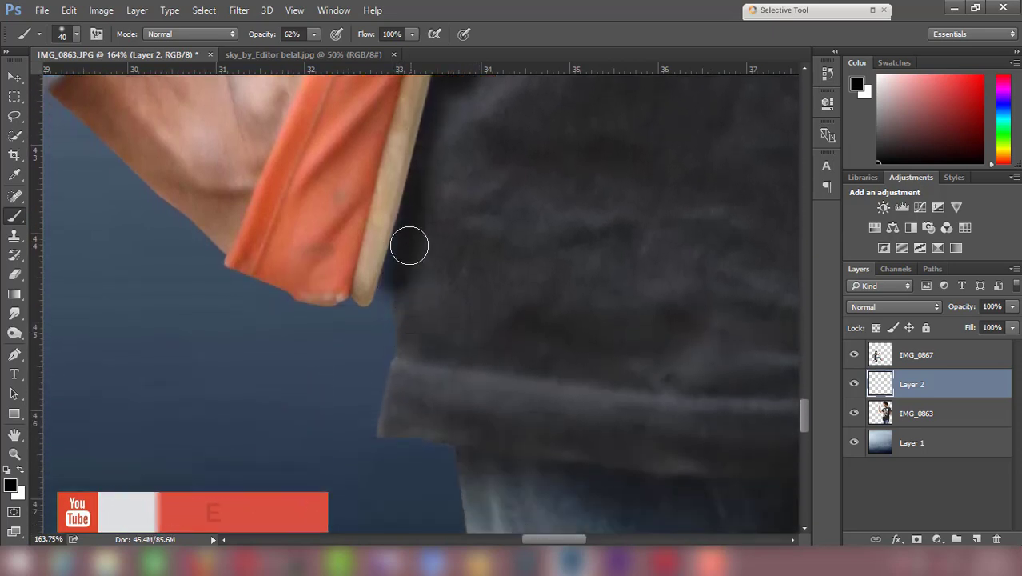
drag(411, 241, 411, 388)
scroll(411, 400, up, 1)
scroll(411, 400, up, 2)
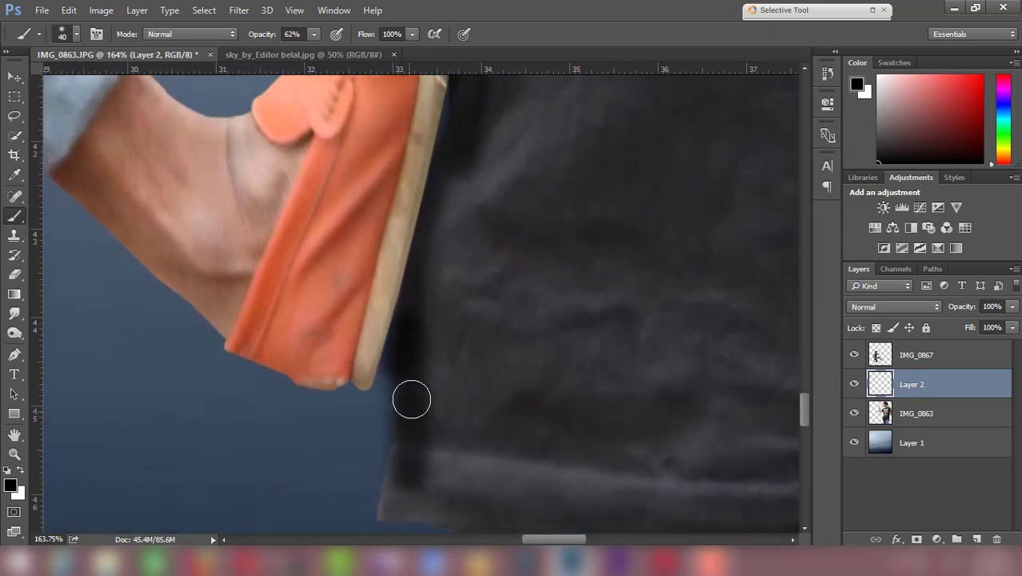
scroll(420, 396, up, 3)
scroll(420, 396, up, 2)
scroll(449, 325, up, 2)
mouse_move(474, 276)
mouse_down()
mouse_move(506, 180)
mouse_move(507, 139)
mouse_move(431, 458)
mouse_up()
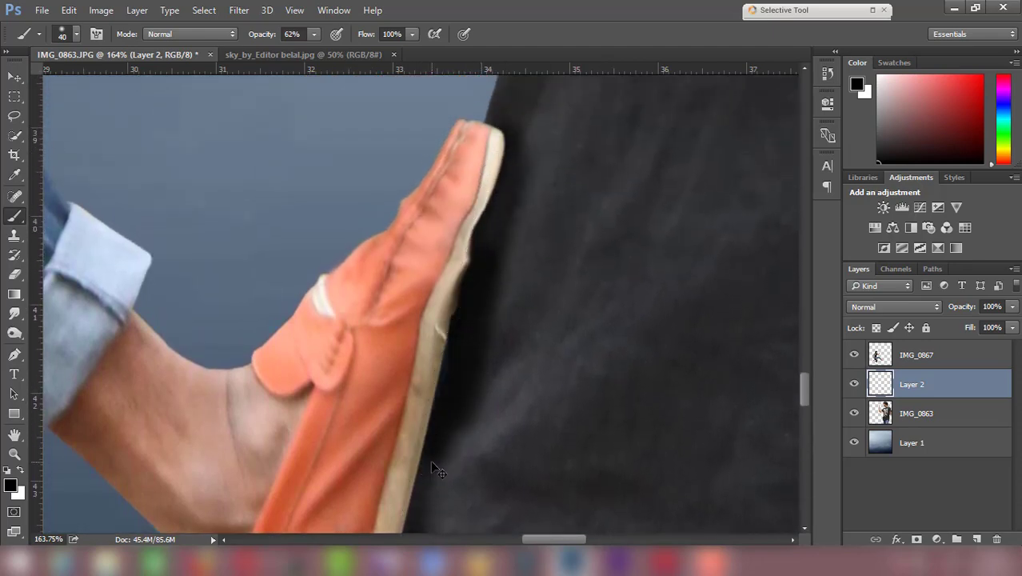
scroll(432, 462, down, 3)
scroll(438, 456, down, 2)
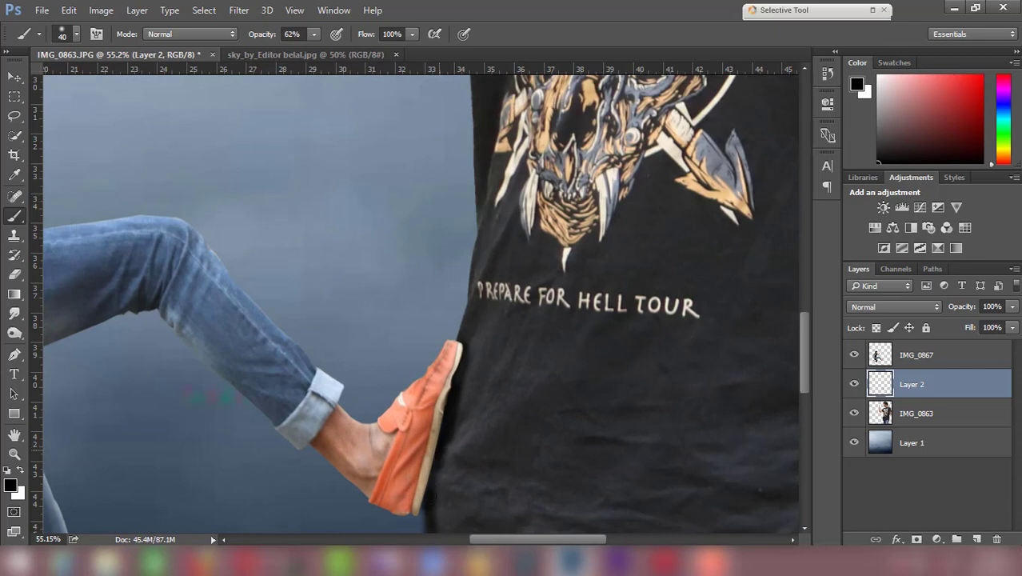
scroll(435, 484, down, 1)
scroll(431, 496, down, 2)
scroll(430, 504, down, 1)
scroll(429, 505, down, 1)
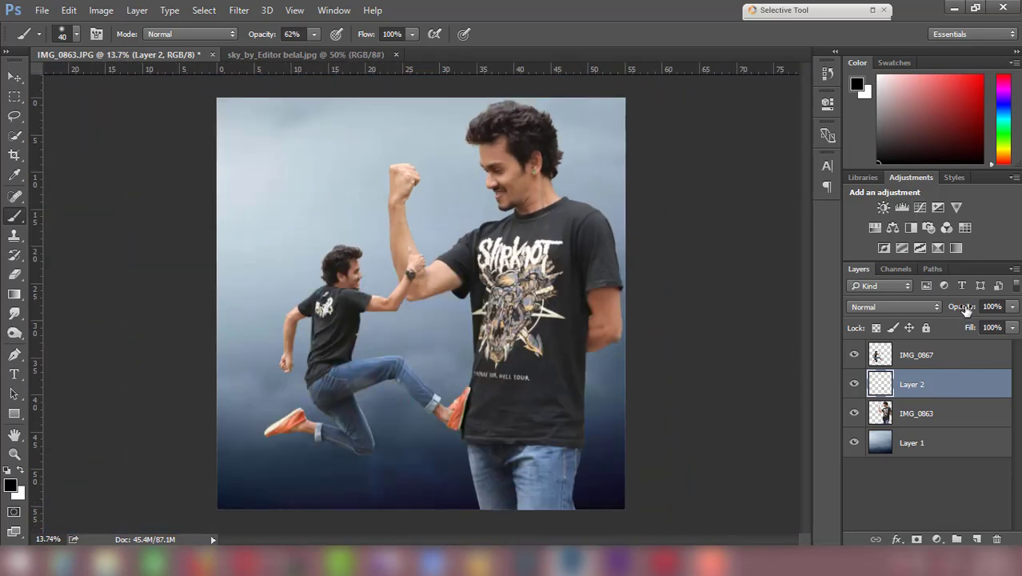
drag(966, 310, 962, 309)
Erase the excess shadow near the shirt hem and shoe toe with an enlarged eraser.
click(15, 77)
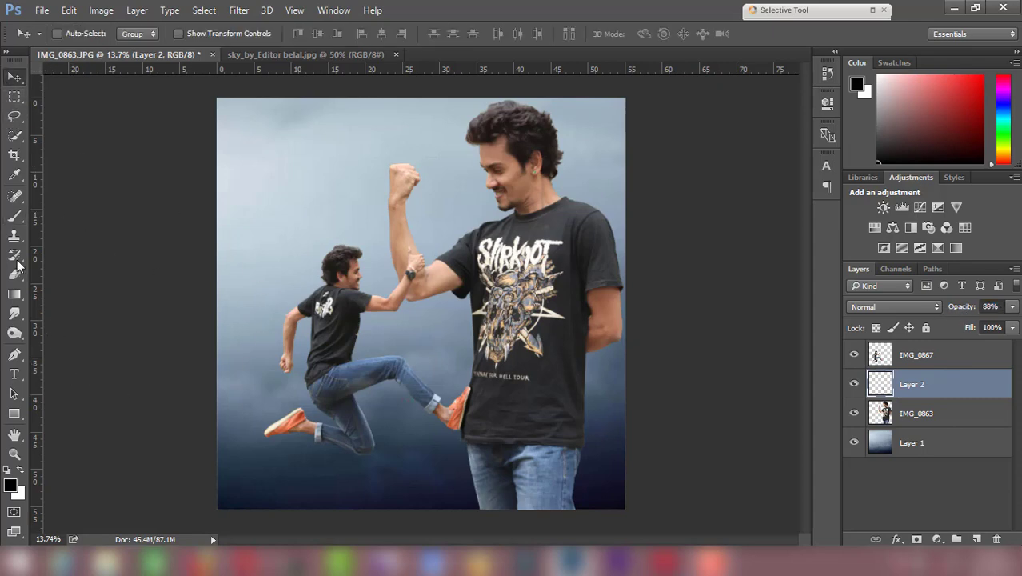
click(15, 274)
scroll(496, 509, up, 1)
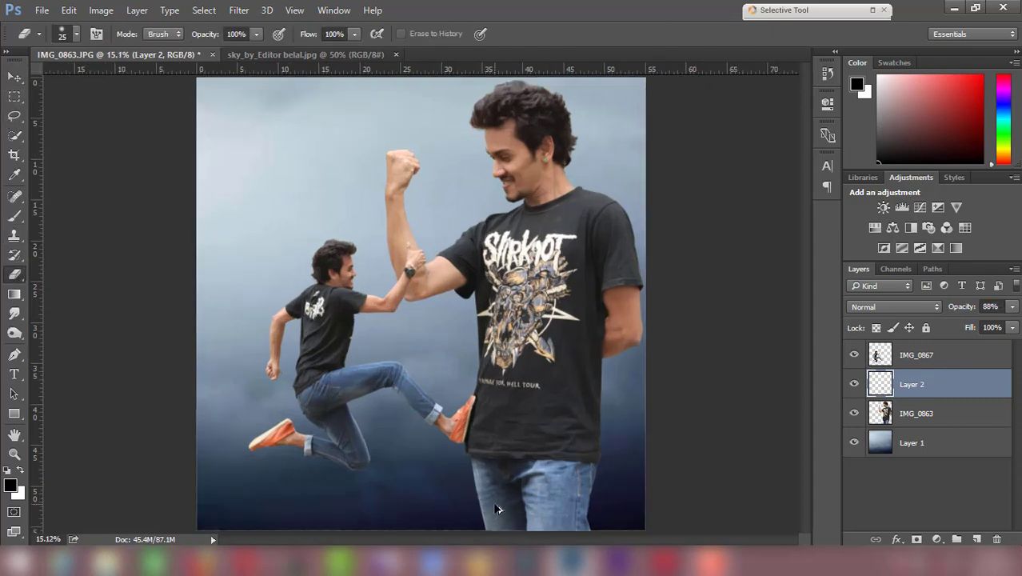
scroll(495, 509, up, 2)
scroll(479, 446, up, 2)
scroll(479, 413, up, 1)
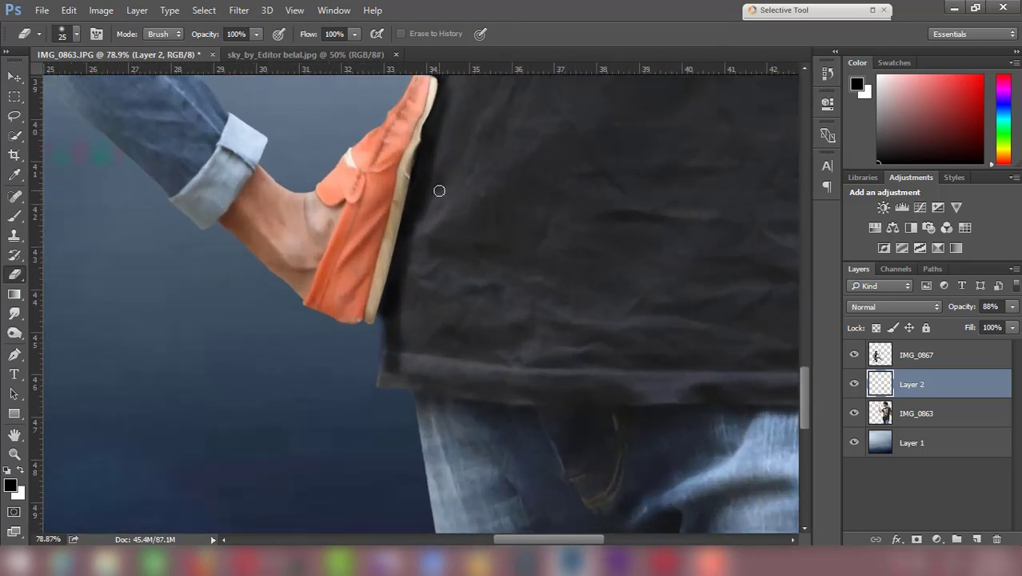
scroll(439, 190, up, 1)
key(bracketright)
key(bracketright)
key(bracketright)
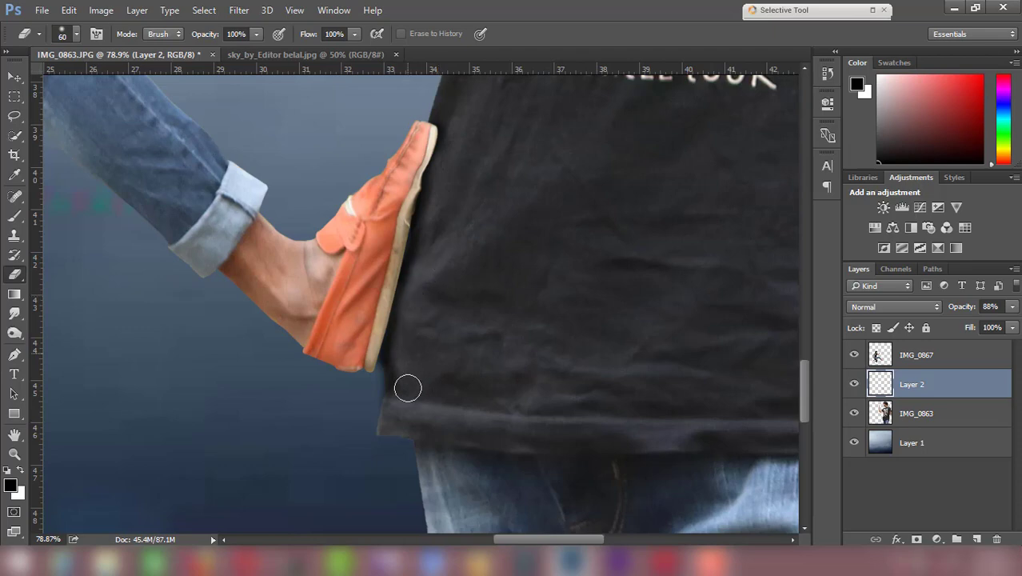
scroll(374, 392, down, 3)
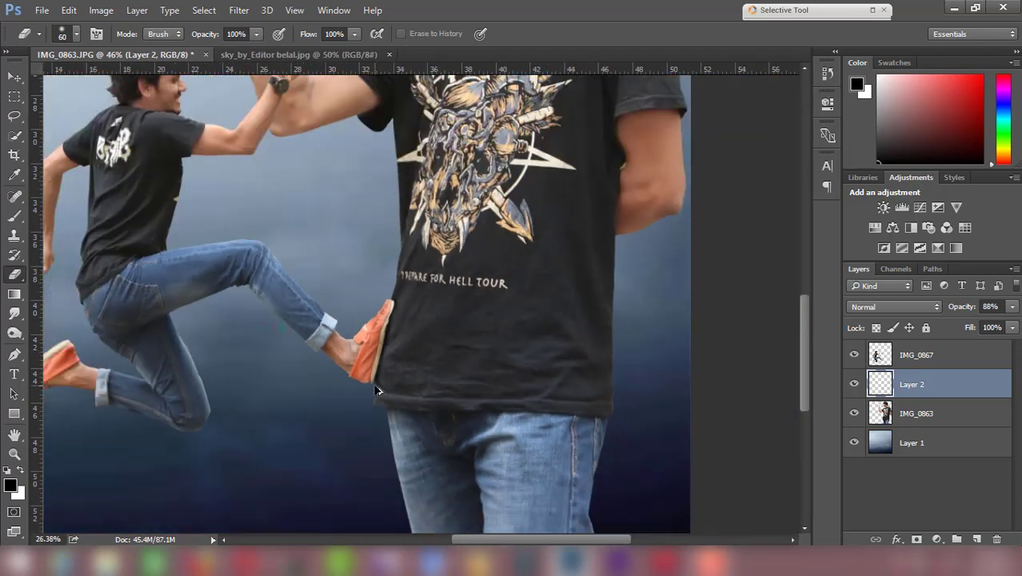
scroll(383, 391, down, 5)
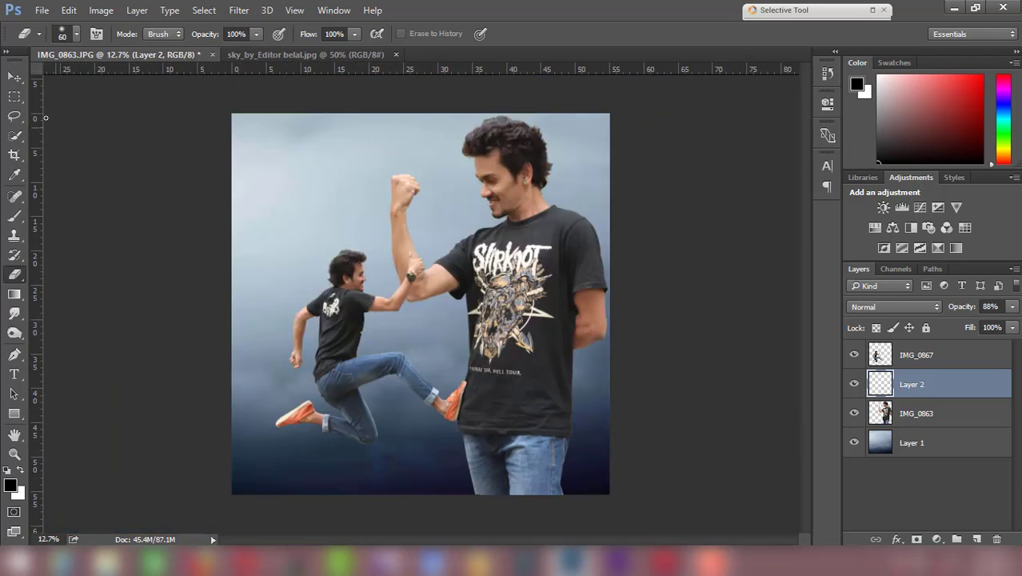
click(27, 83)
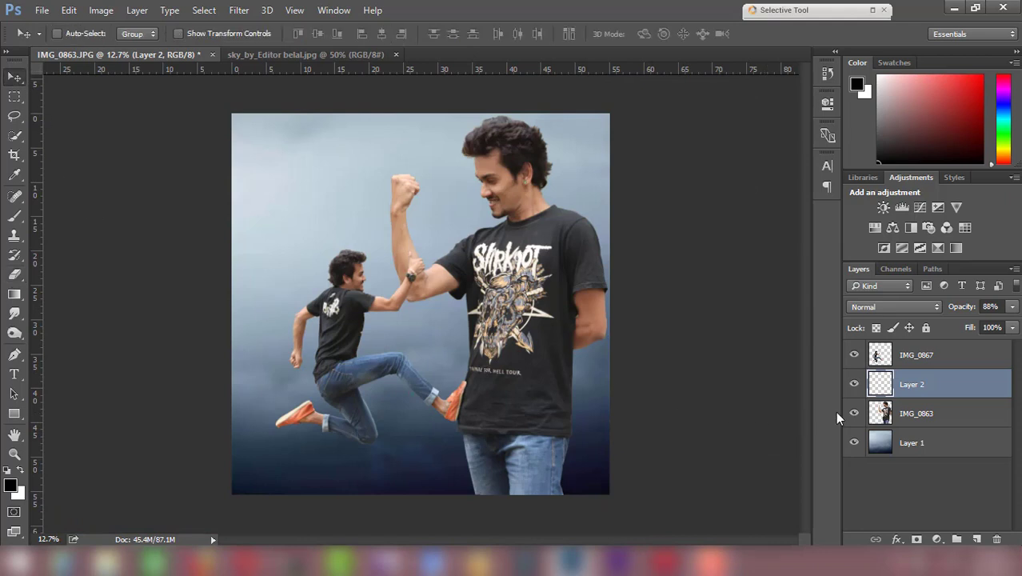
Add a new layer above IMG_0867 and fill it with 50% Gray.
click(935, 365)
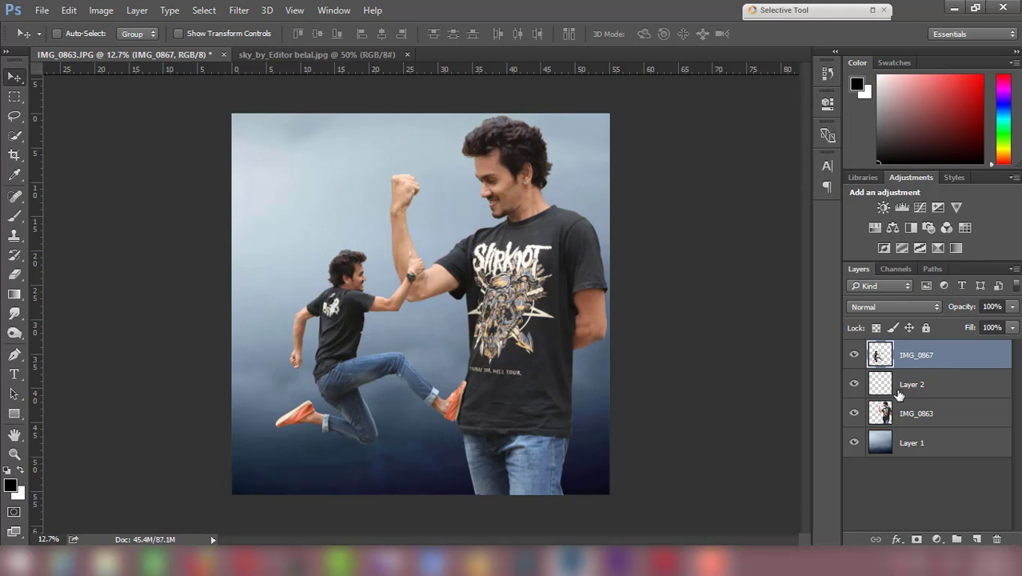
click(977, 539)
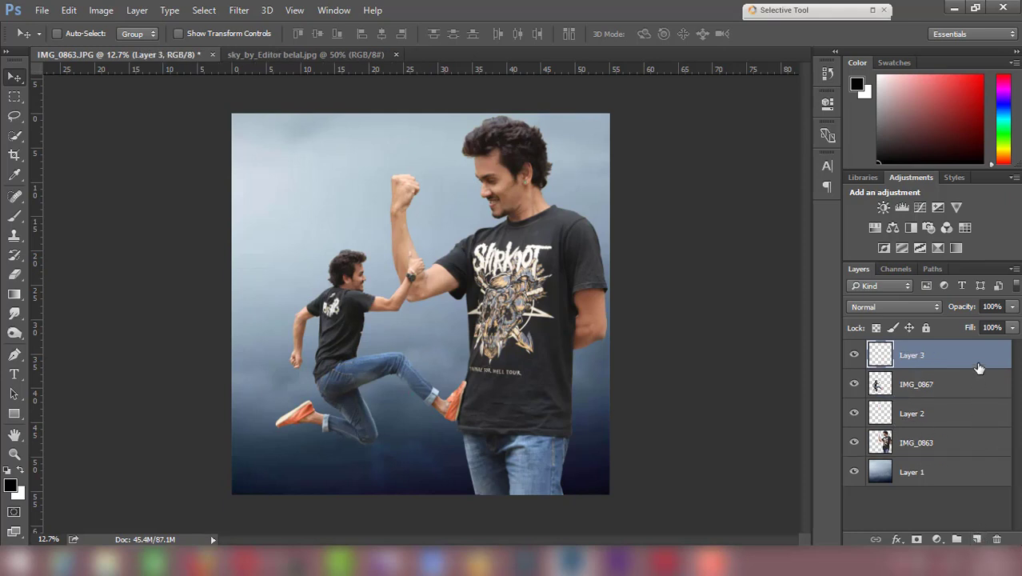
click(68, 10)
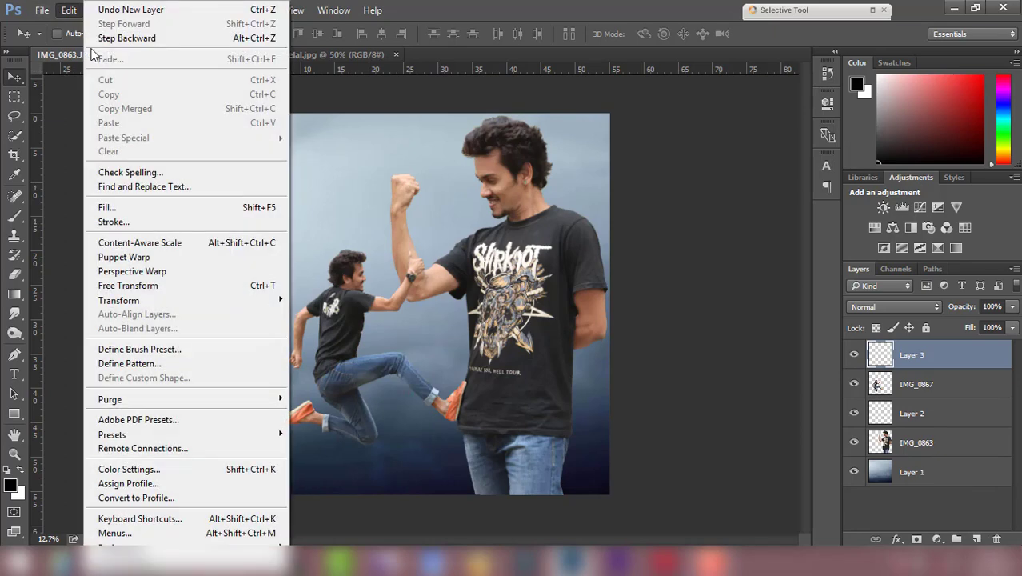
click(132, 210)
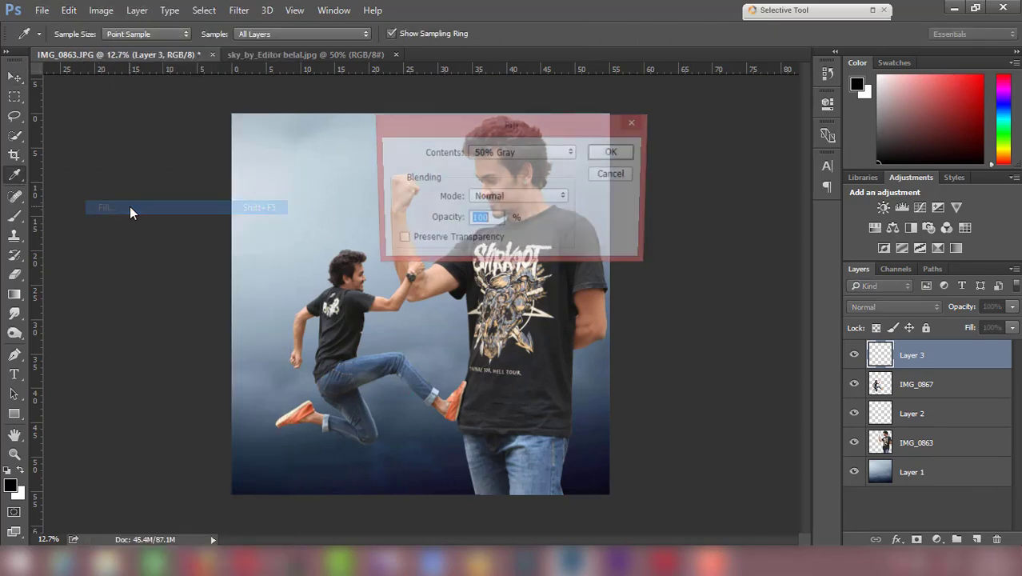
click(628, 153)
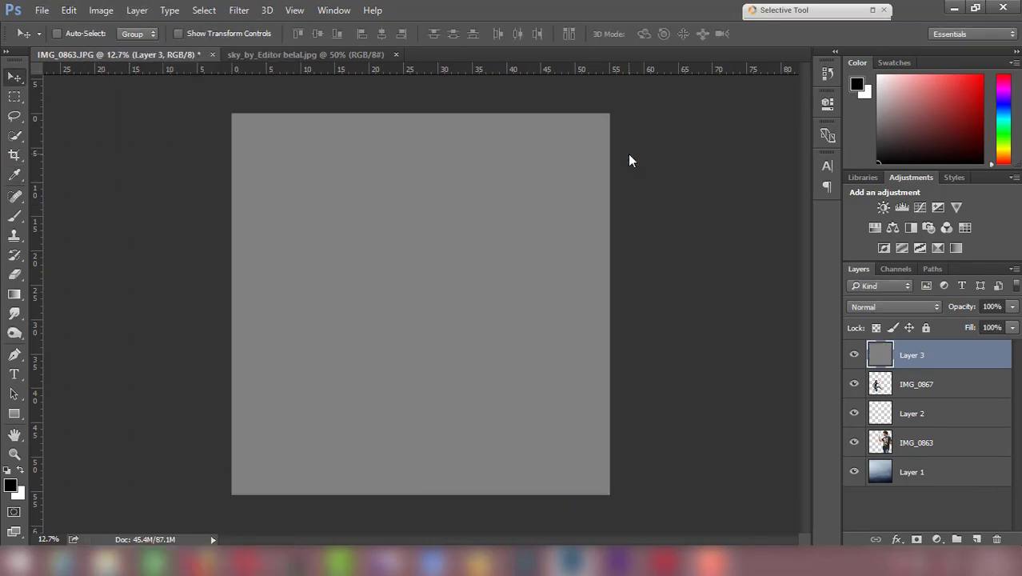
Set the gray Layer 3's blend mode to Overlay.
click(885, 304)
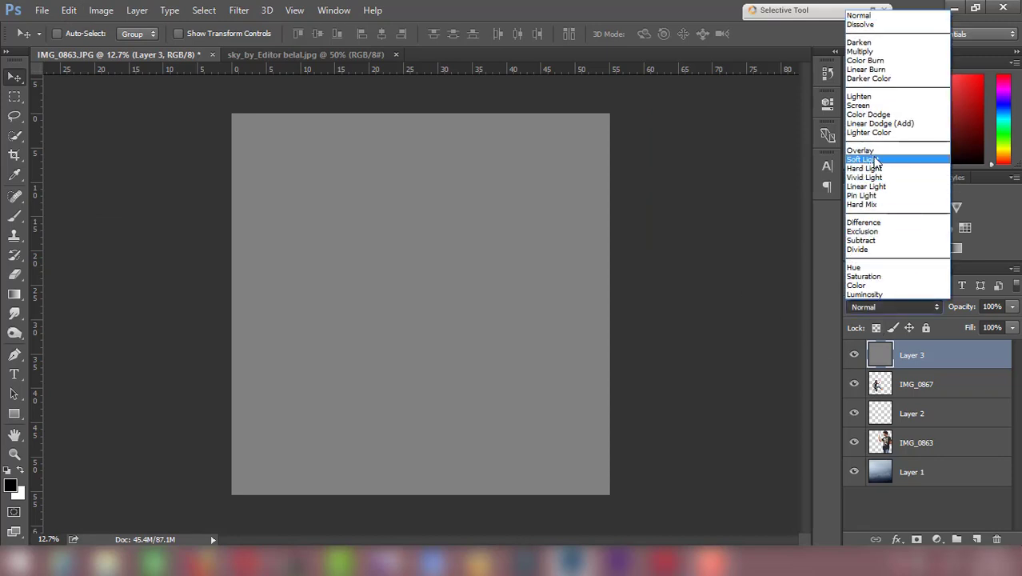
click(863, 151)
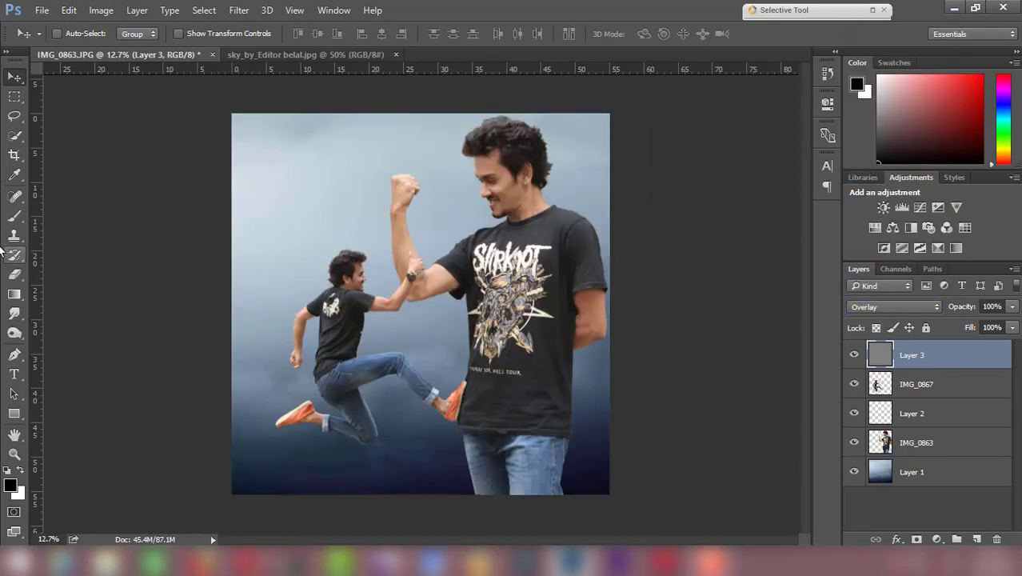
click(14, 333)
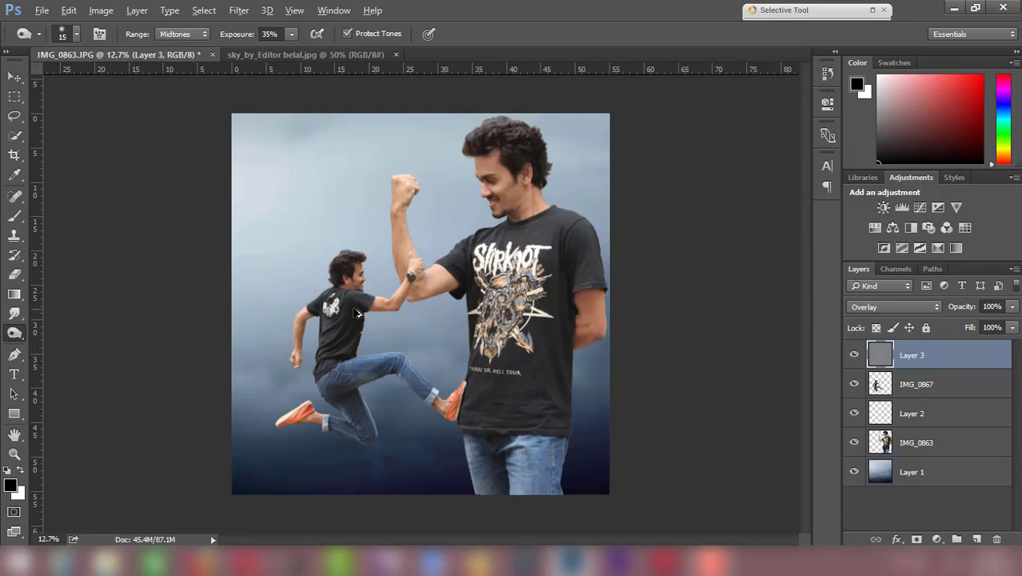
Move Layer 3 below IMG_0867 and darken the crease under the gripping hand.
scroll(358, 314, up, 3)
scroll(511, 269, up, 3)
scroll(508, 241, up, 3)
scroll(484, 211, up, 3)
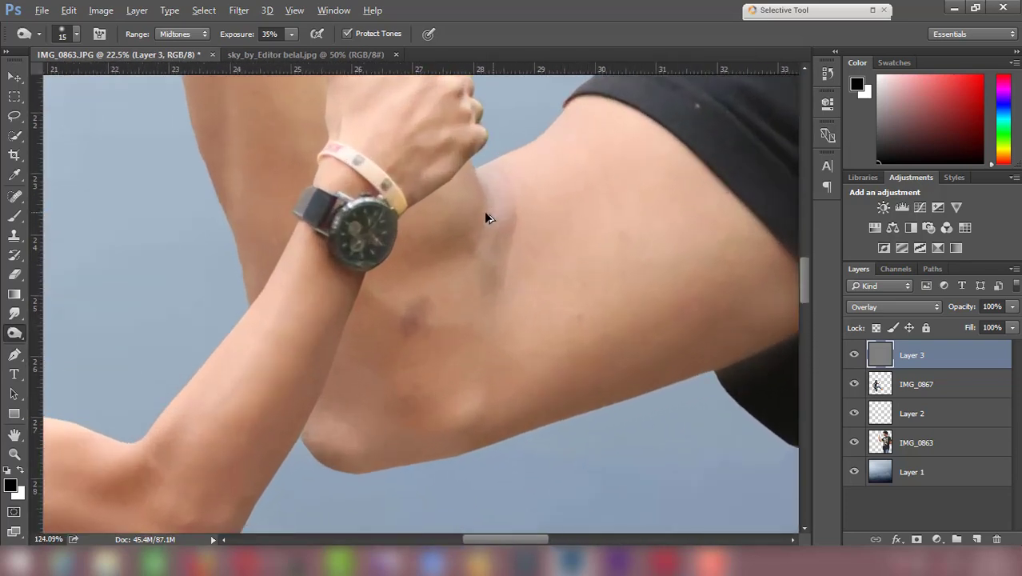
scroll(486, 212, up, 1)
scroll(448, 206, up, 1)
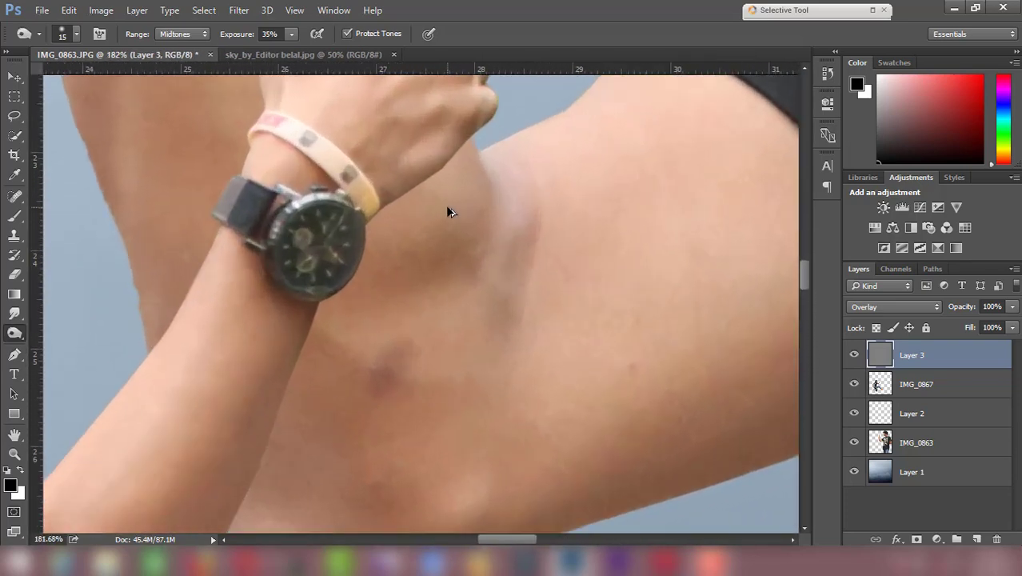
drag(928, 356, 928, 387)
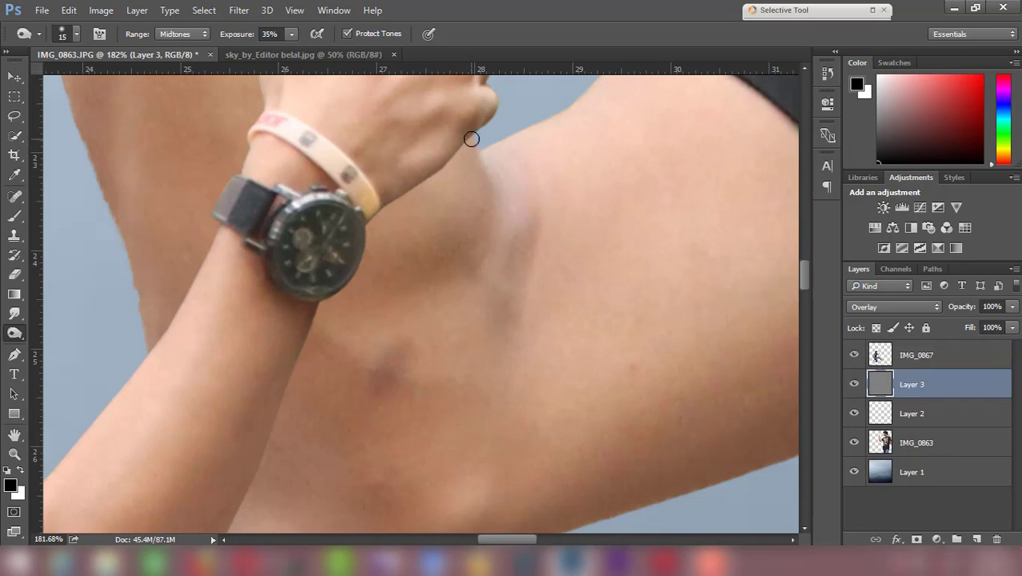
mouse_move(471, 139)
mouse_down()
mouse_move(376, 216)
mouse_move(329, 296)
mouse_move(378, 222)
mouse_up()
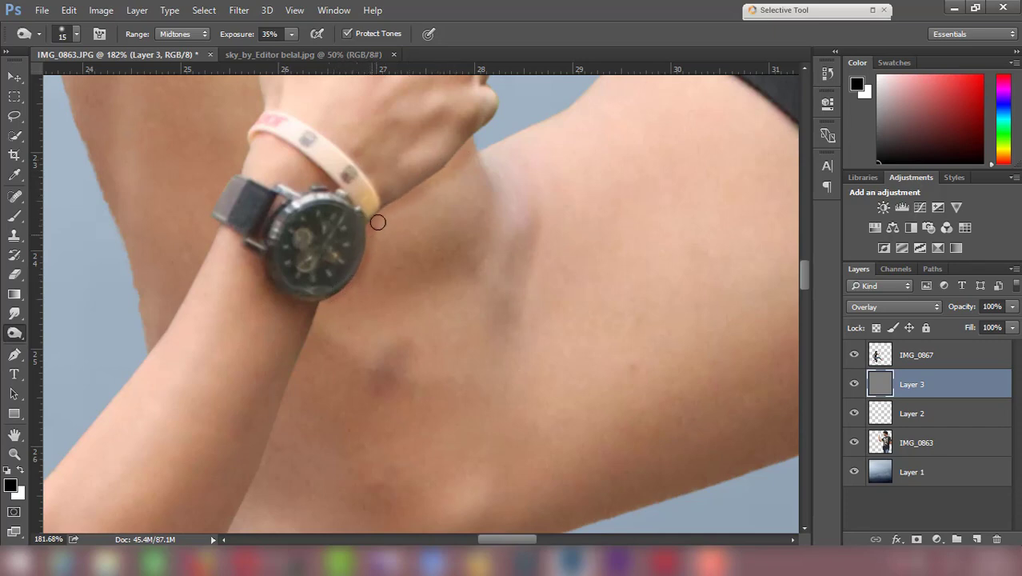
Switch the dodge Range to Highlights at 35% exposure and review the shading.
click(184, 33)
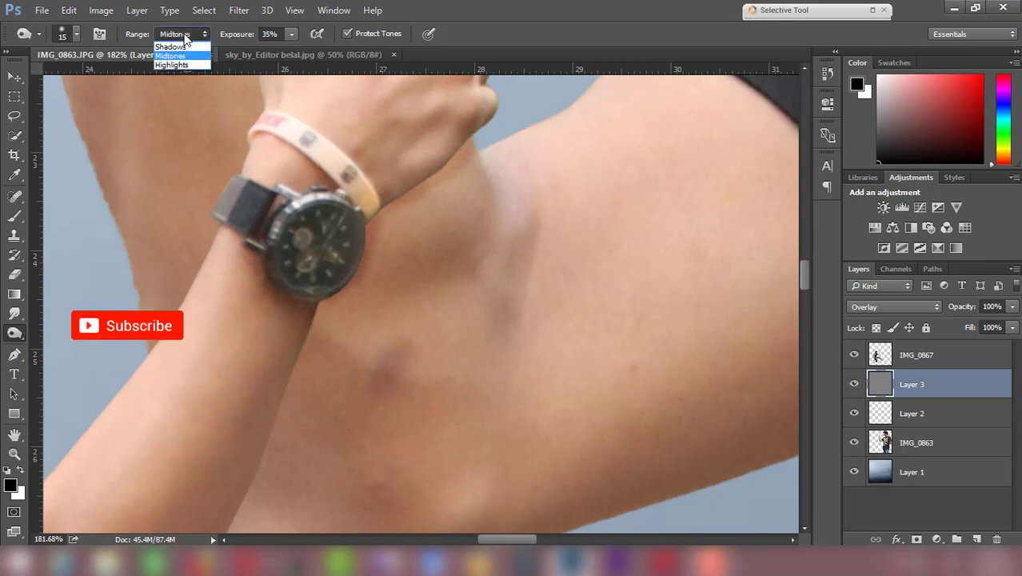
click(171, 65)
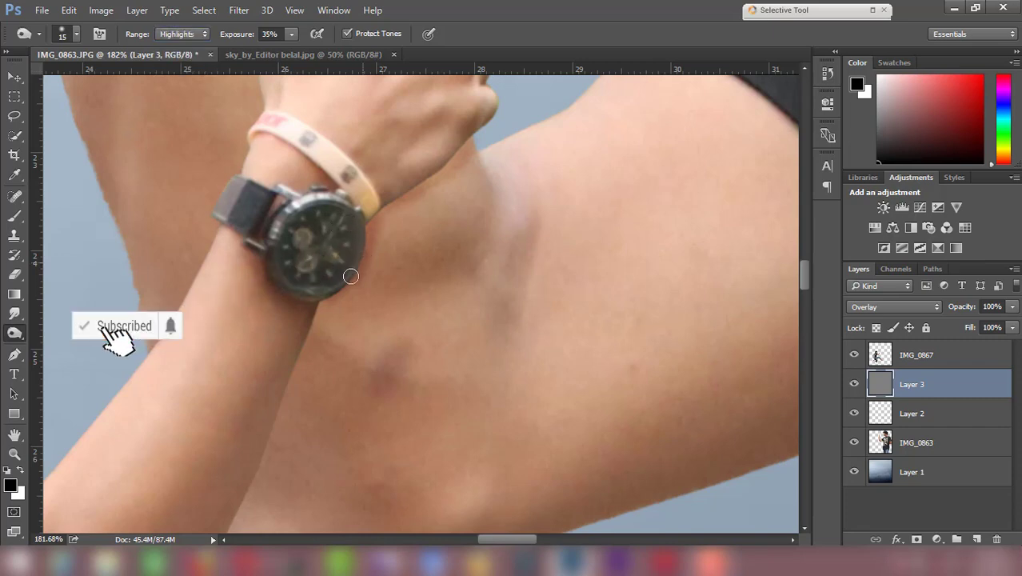
scroll(285, 394, down, 2)
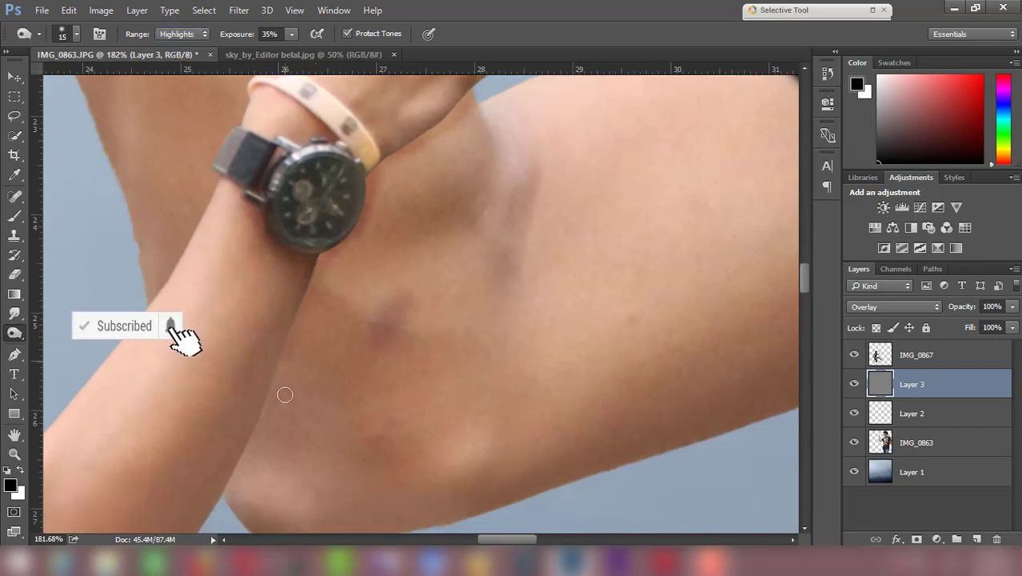
scroll(284, 359, down, 4)
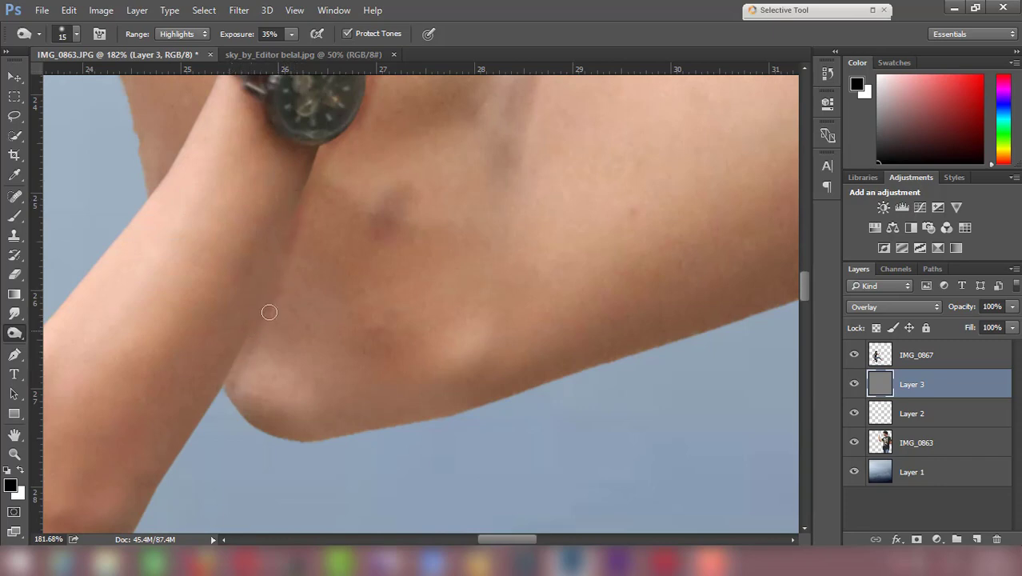
scroll(324, 171, up, 6)
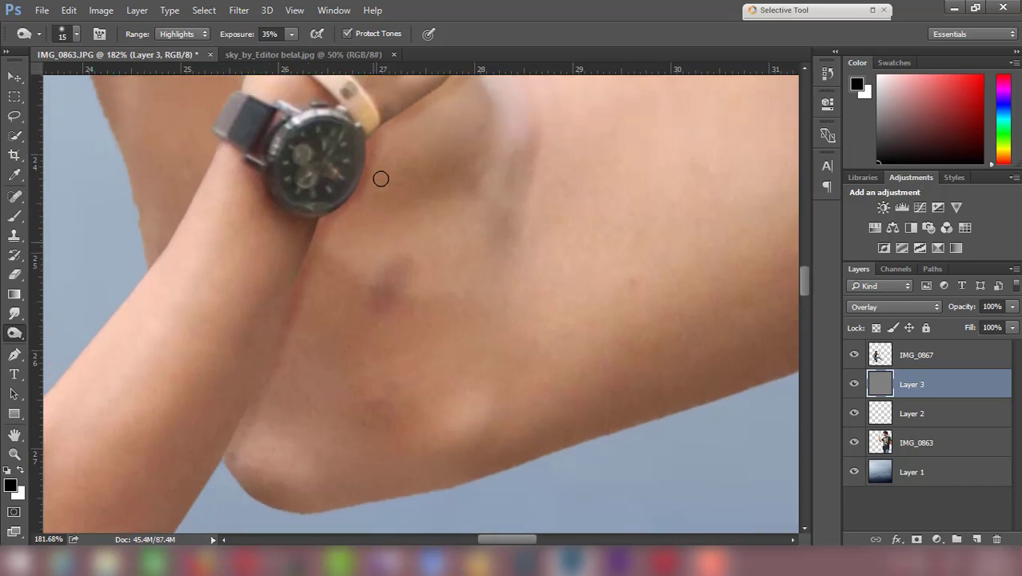
scroll(404, 216, up, 2)
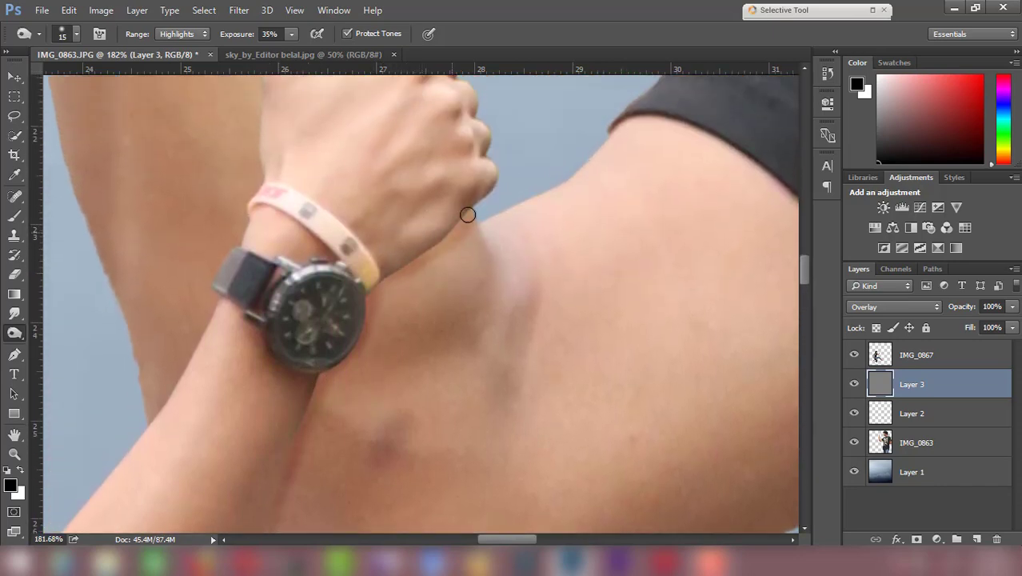
scroll(381, 288, down, 5)
scroll(380, 291, down, 3)
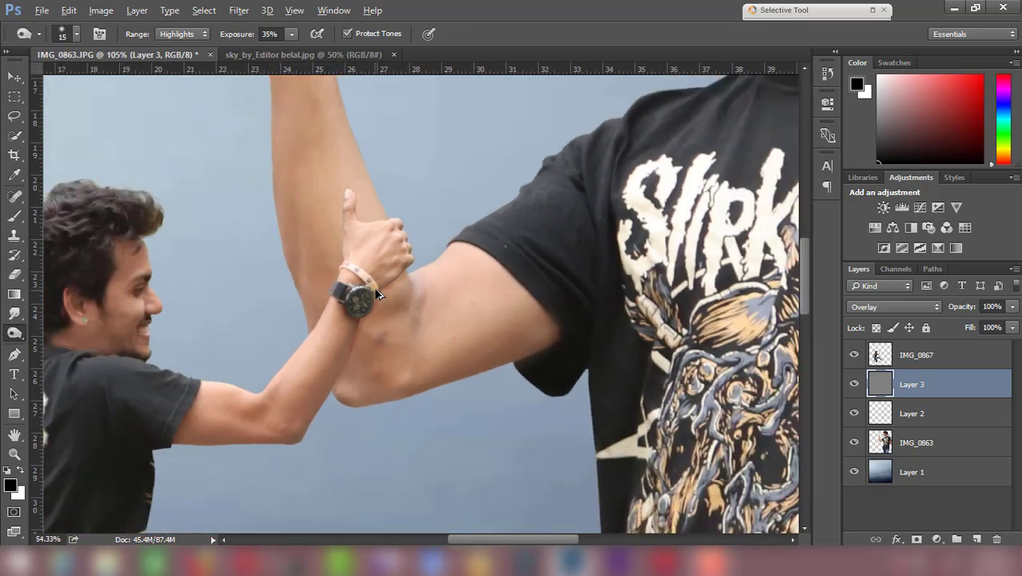
scroll(380, 294, down, 2)
scroll(379, 294, down, 2)
scroll(376, 294, down, 2)
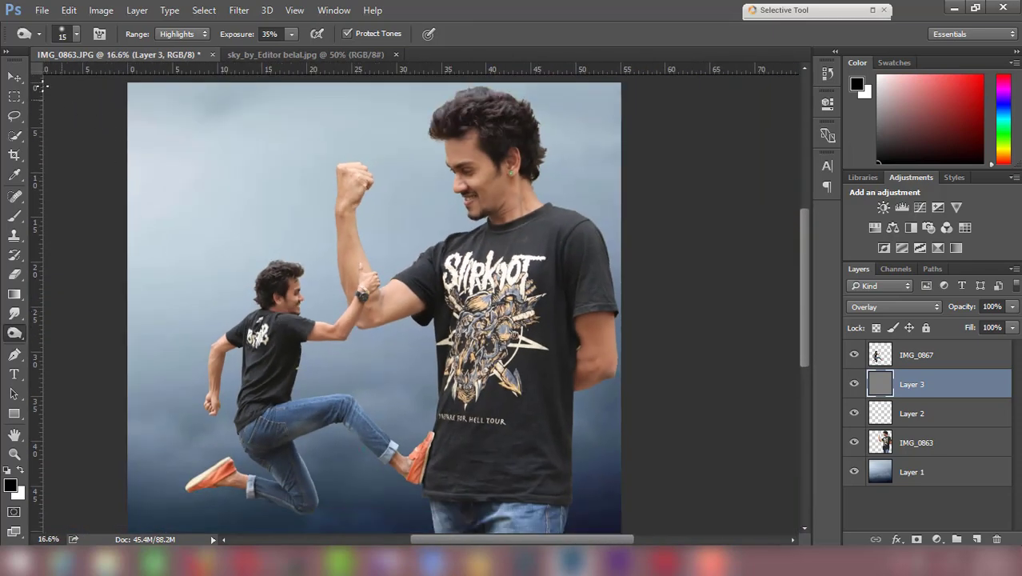
Add Layer 4 and paint a black shadow along the wrist edge with a smaller brush.
click(14, 77)
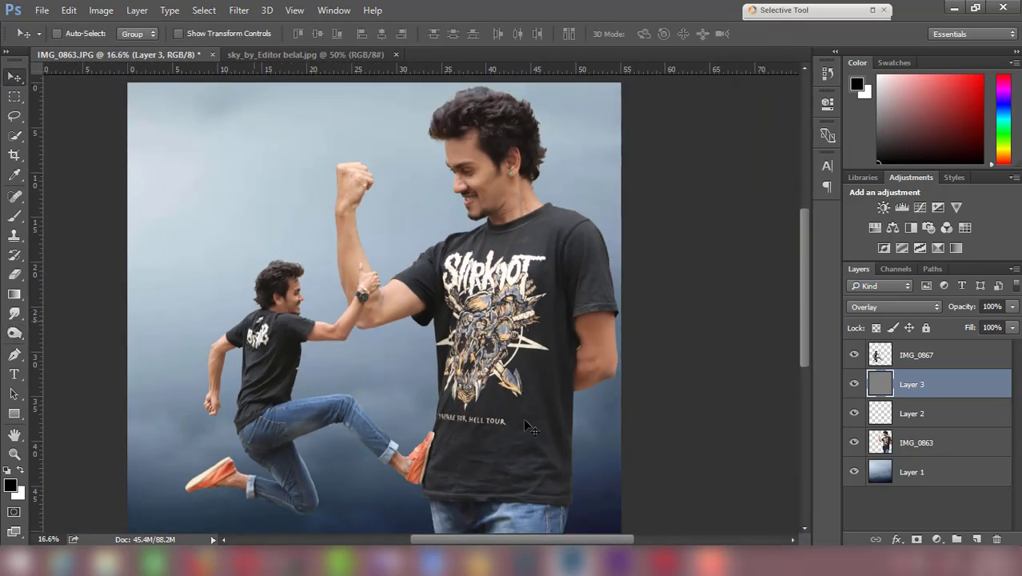
click(976, 539)
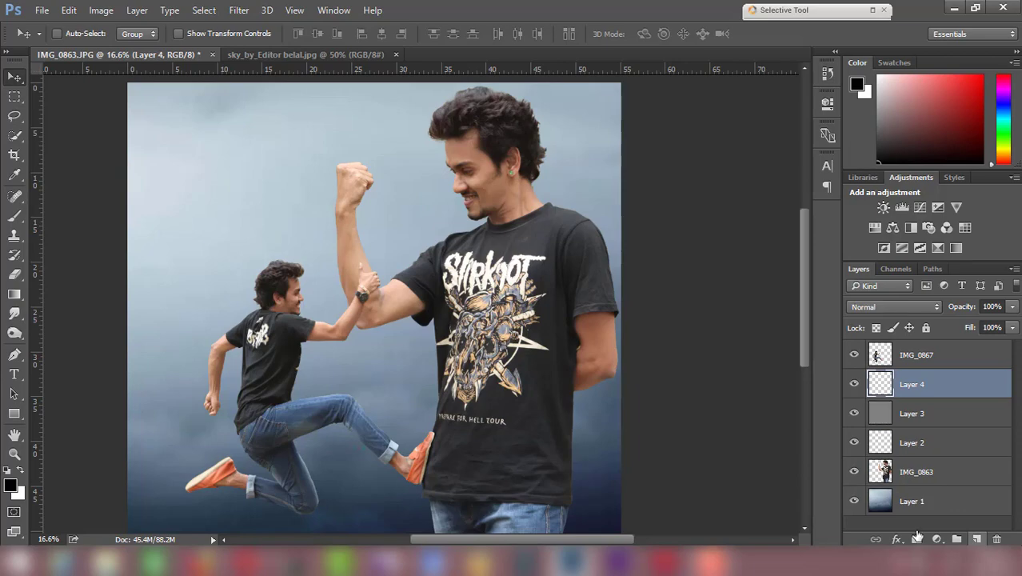
click(15, 216)
scroll(393, 304, up, 3)
scroll(409, 290, up, 2)
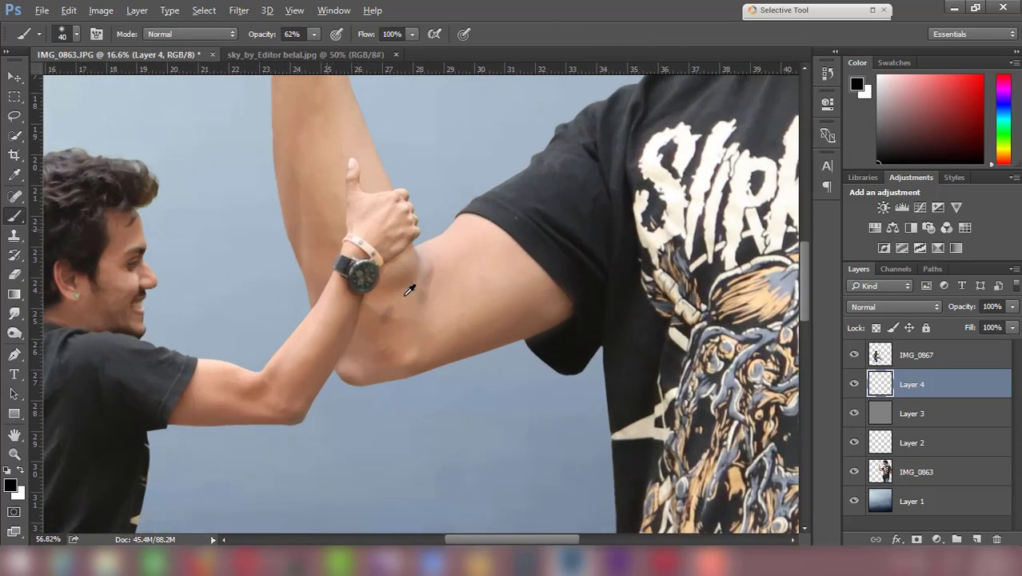
scroll(409, 290, up, 3)
scroll(406, 235, up, 1)
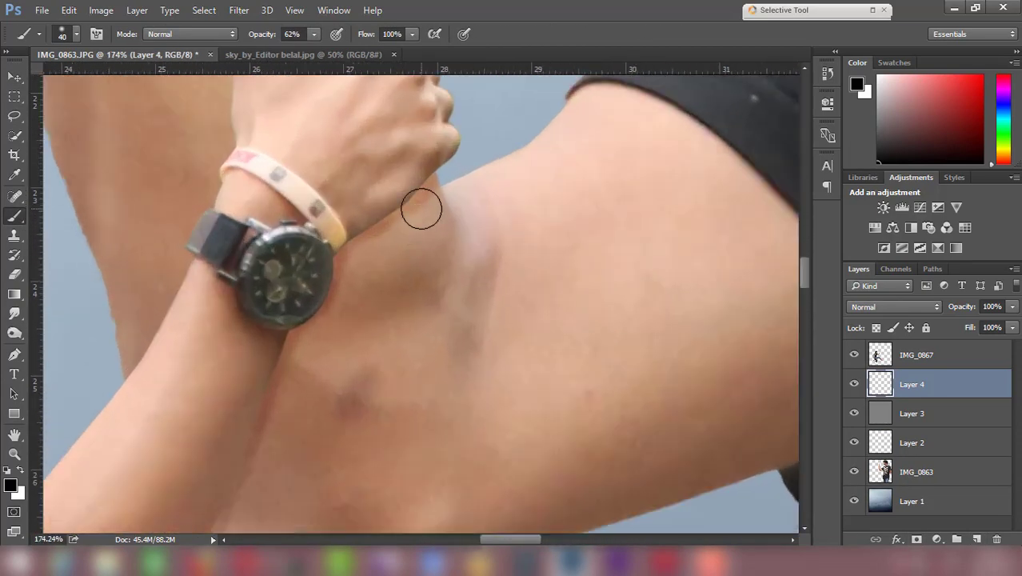
key(bracketleft)
mouse_move(429, 181)
mouse_down()
mouse_move(324, 260)
mouse_move(270, 374)
mouse_up()
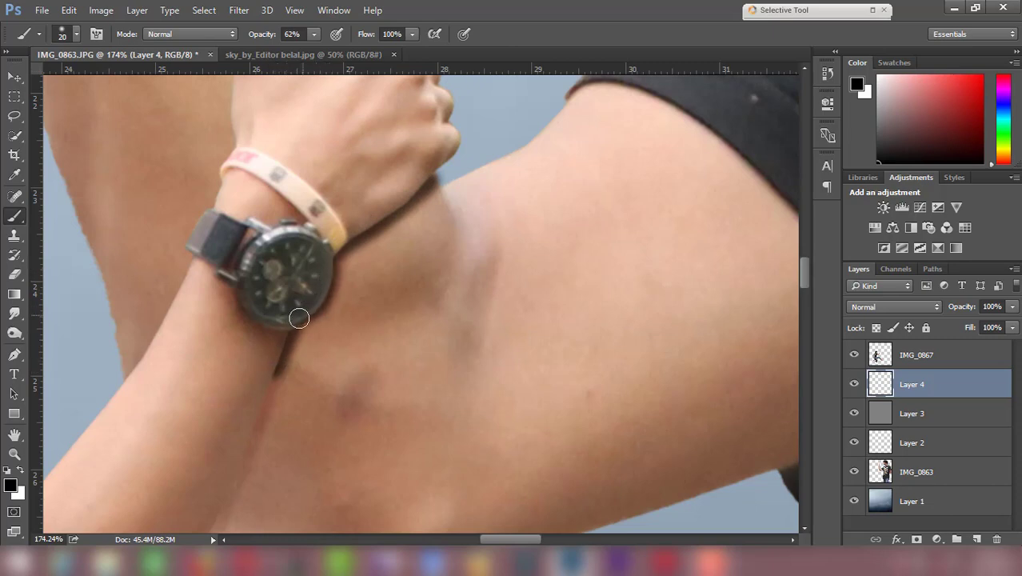
Extend the shadow down the forearm and erase the stray blob near the elbow.
scroll(290, 312, down, 3)
scroll(297, 306, down, 1)
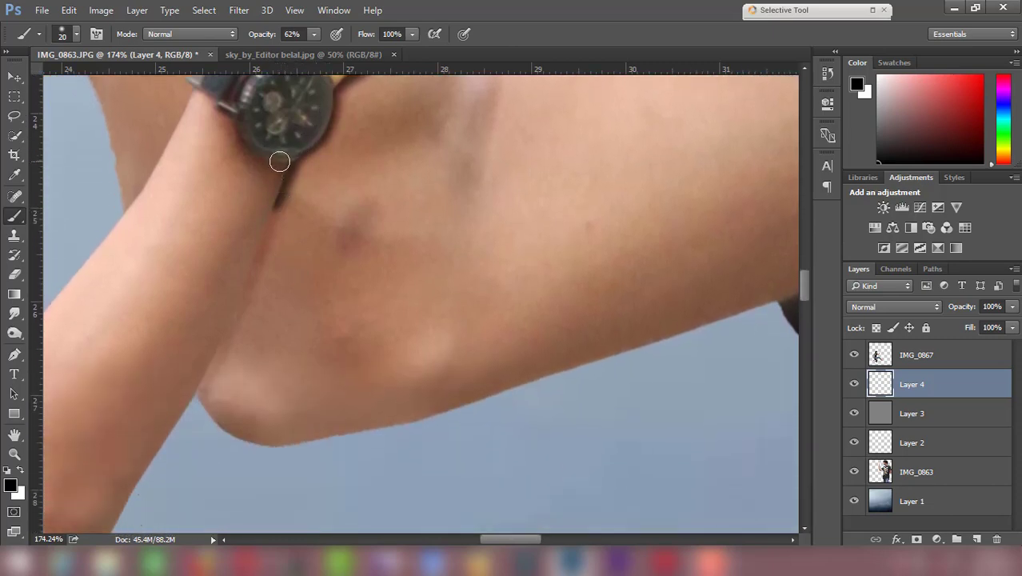
mouse_move(274, 164)
mouse_down()
mouse_move(276, 214)
mouse_move(189, 410)
mouse_up()
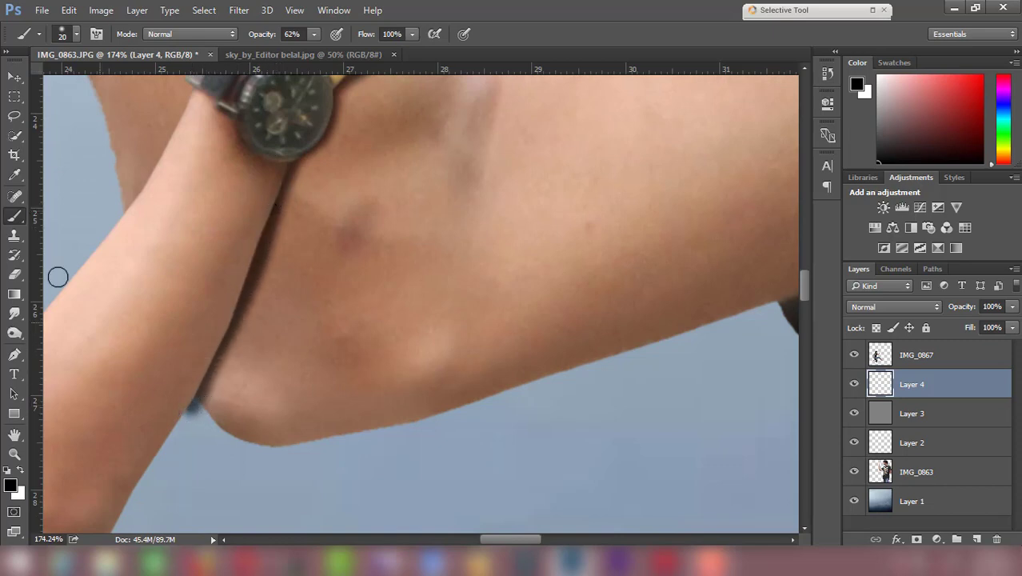
click(13, 274)
drag(196, 445, 147, 402)
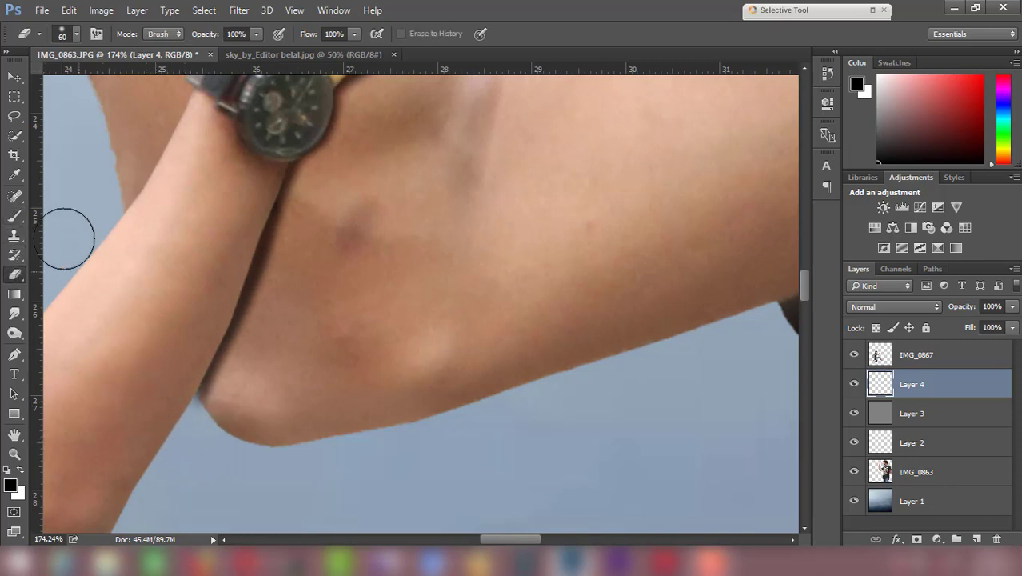
click(14, 76)
scroll(259, 158, down, 5)
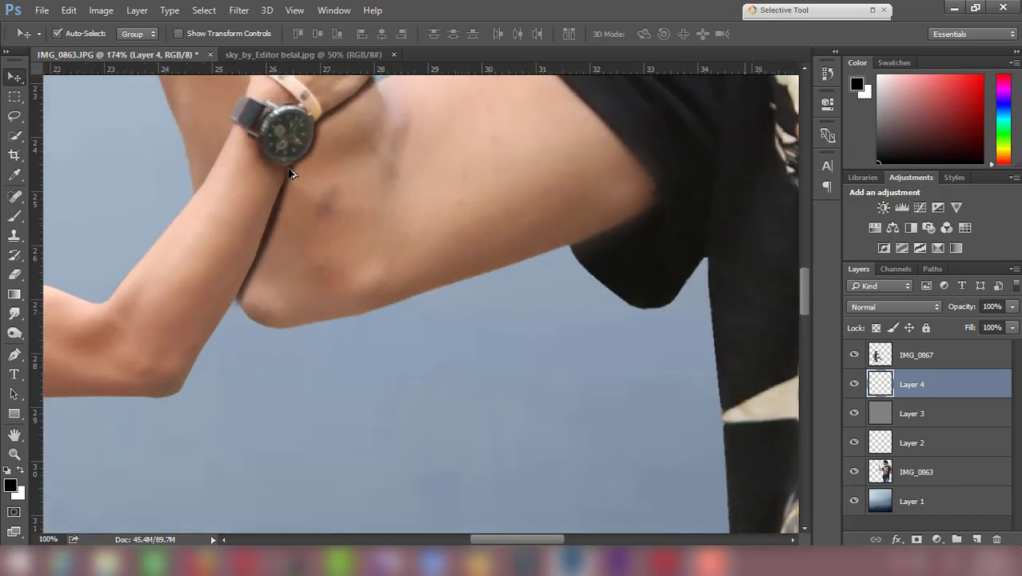
Apply a 7.0-pixel Gaussian Blur to Layer 4's wrist shadow.
click(241, 10)
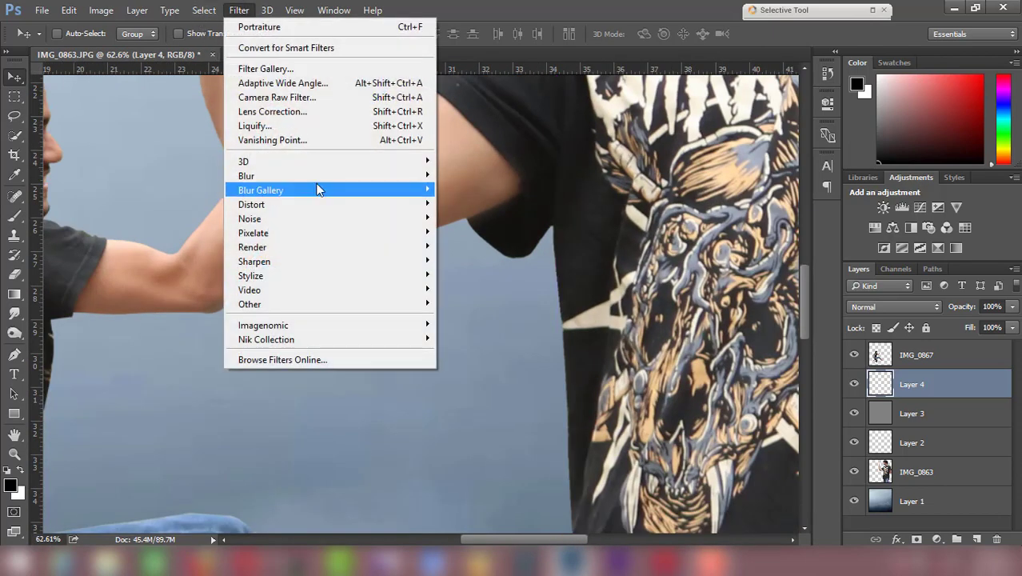
mouse_move(246, 176)
click(498, 233)
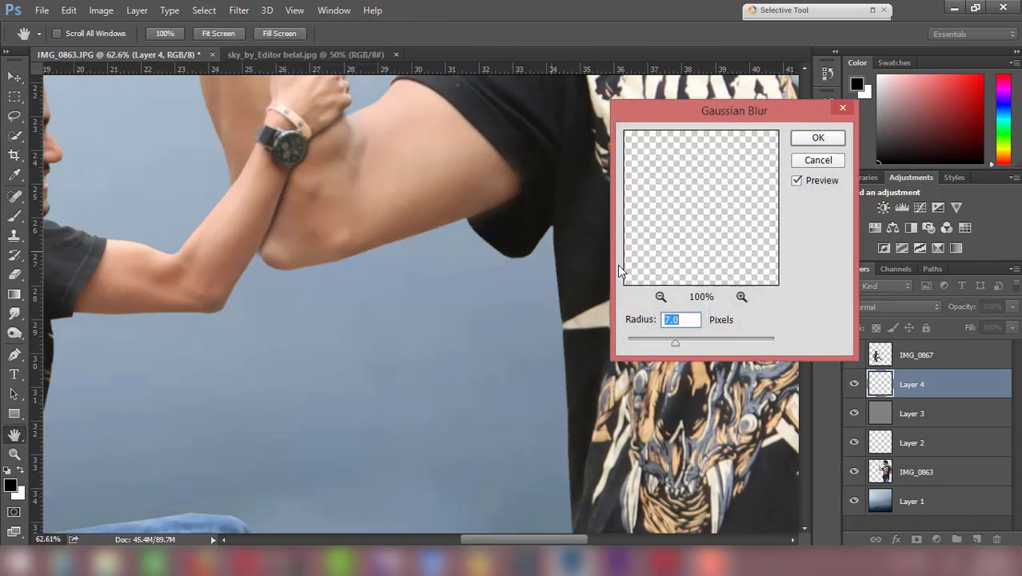
click(823, 141)
Lower Layer 4's opacity to 65%.
click(1012, 311)
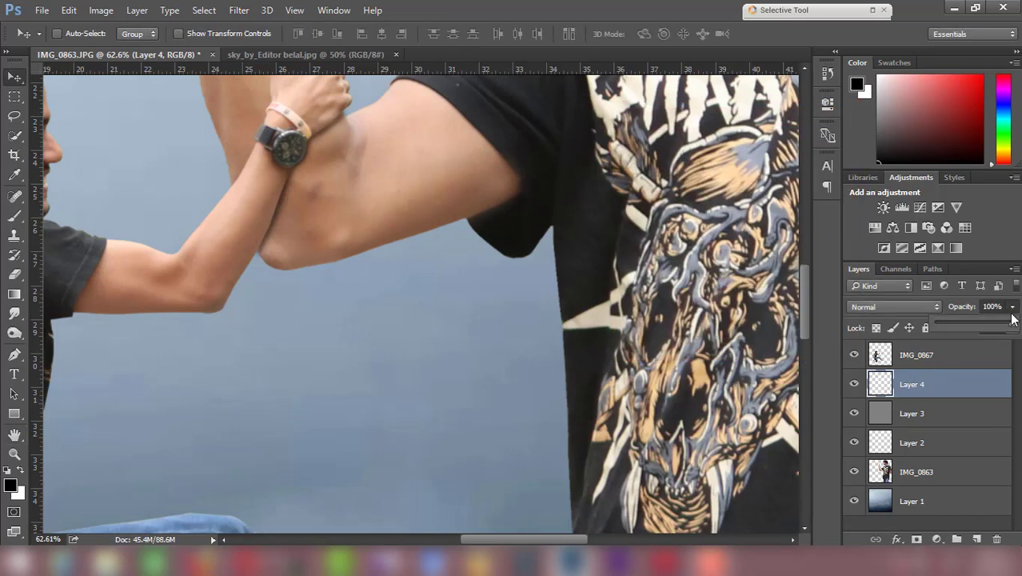
drag(987, 326, 985, 326)
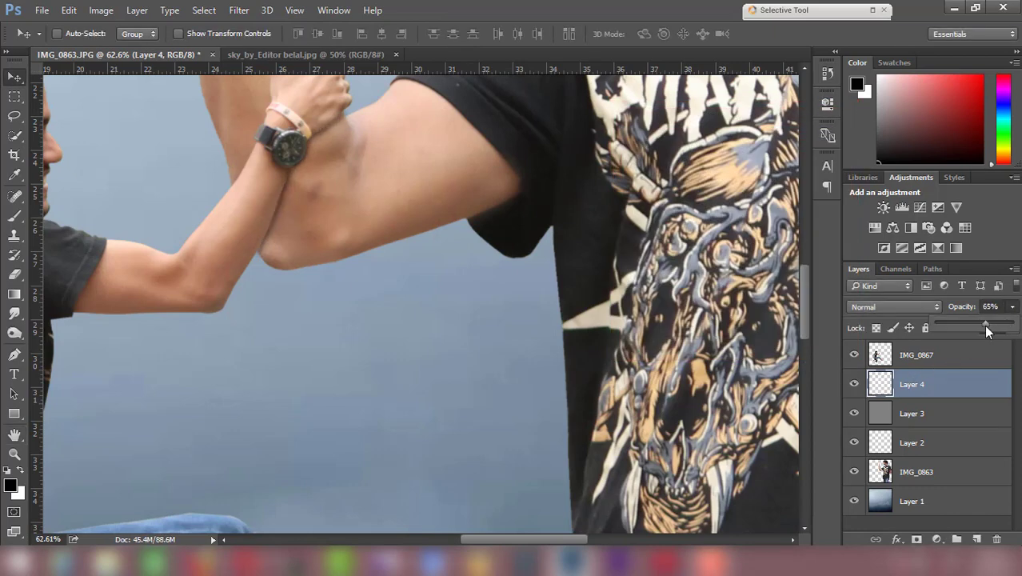
scroll(362, 314, down, 5)
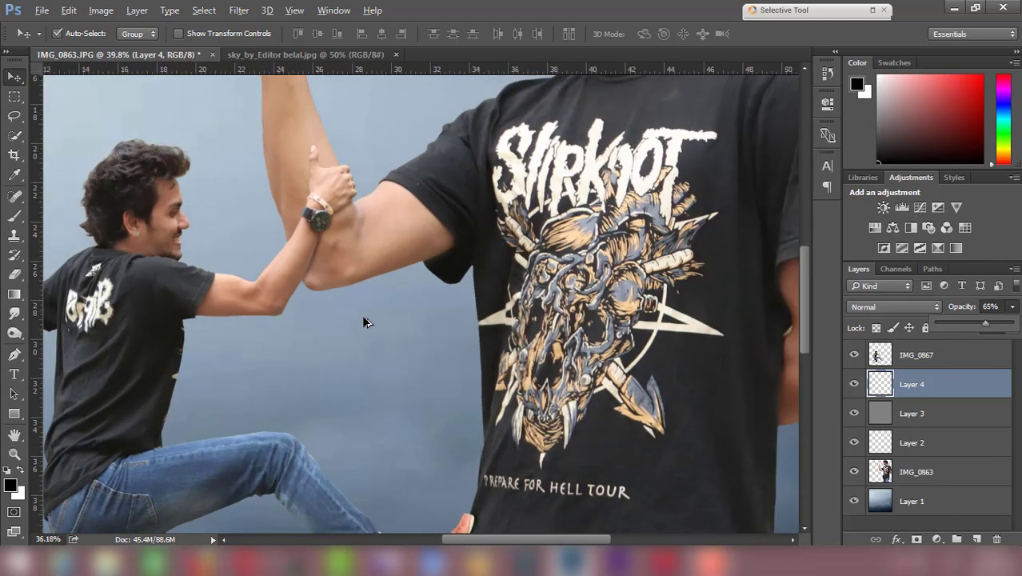
scroll(364, 321, down, 1)
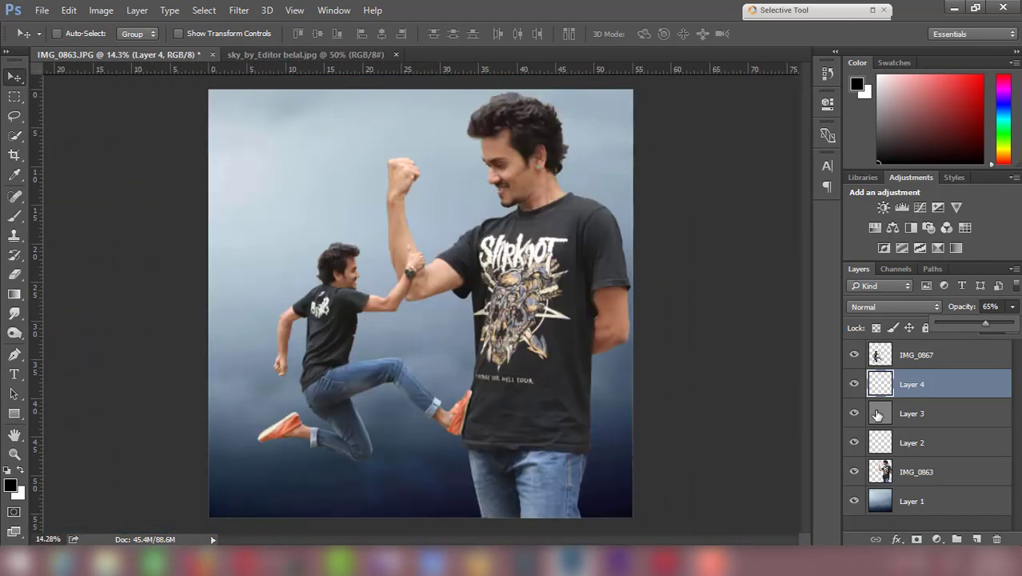
Add a Photo Filter layer set to Cyan at 25% density with Preserve Luminosity off.
click(914, 360)
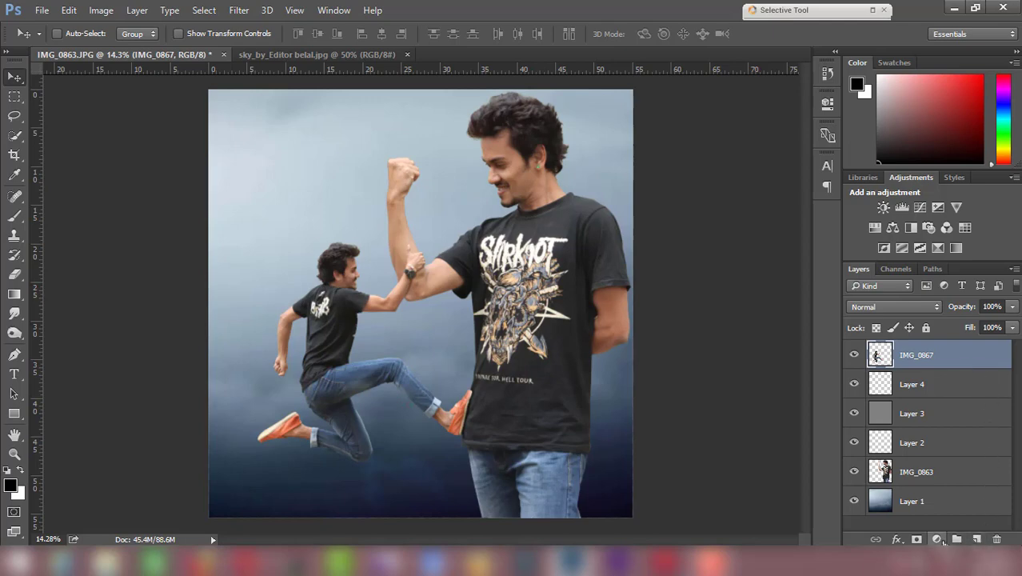
click(937, 539)
click(920, 408)
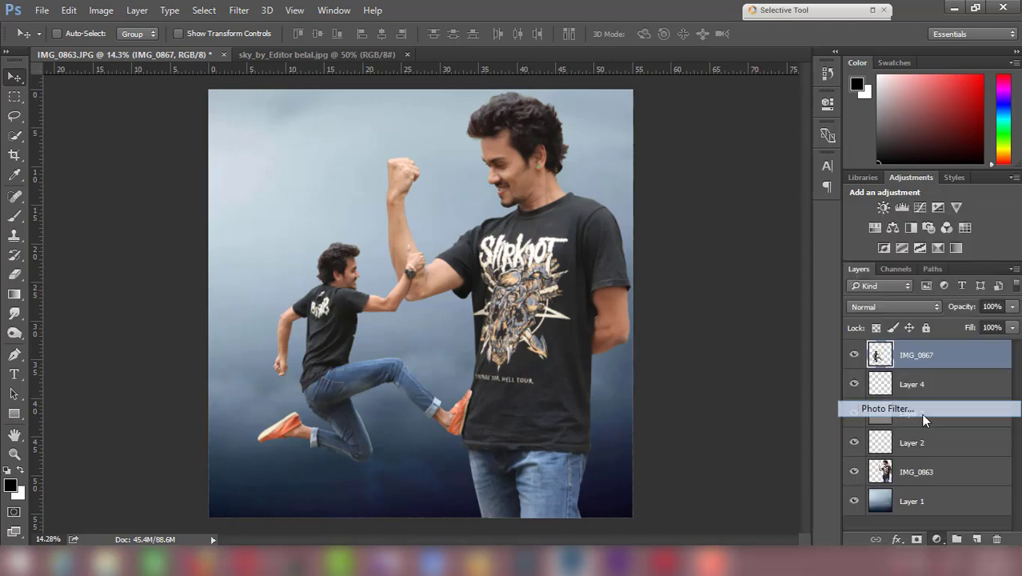
click(693, 140)
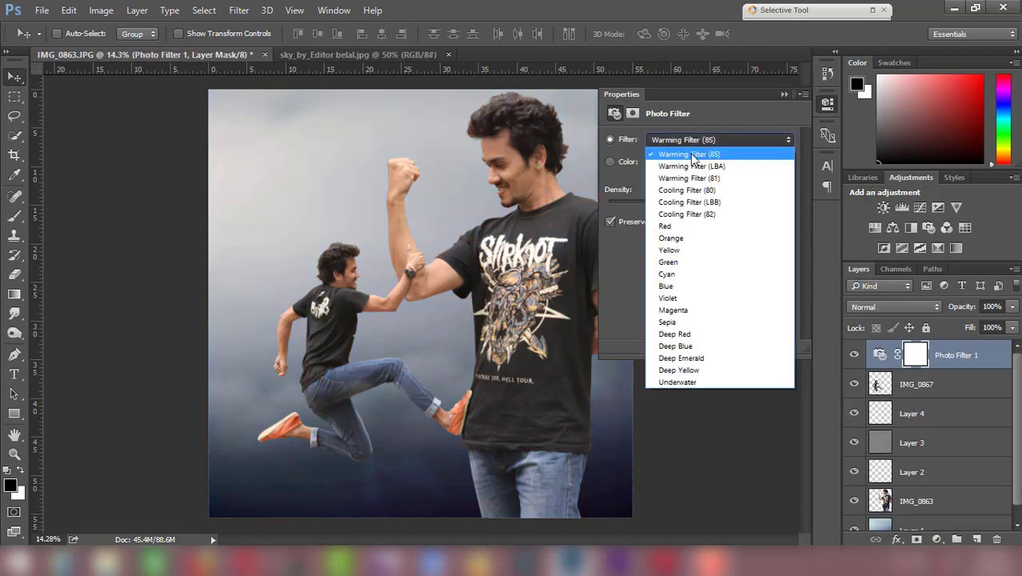
click(672, 273)
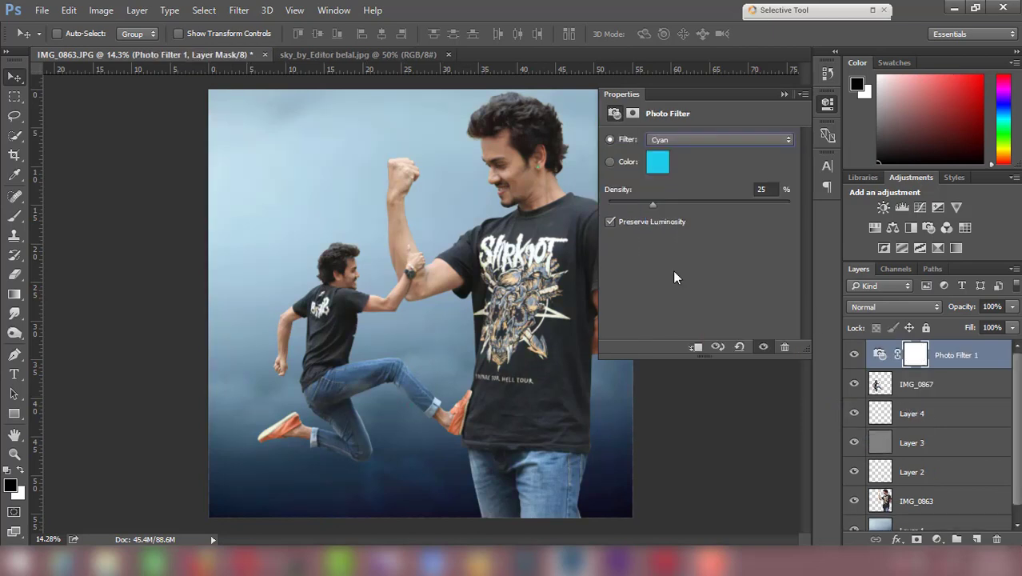
click(613, 221)
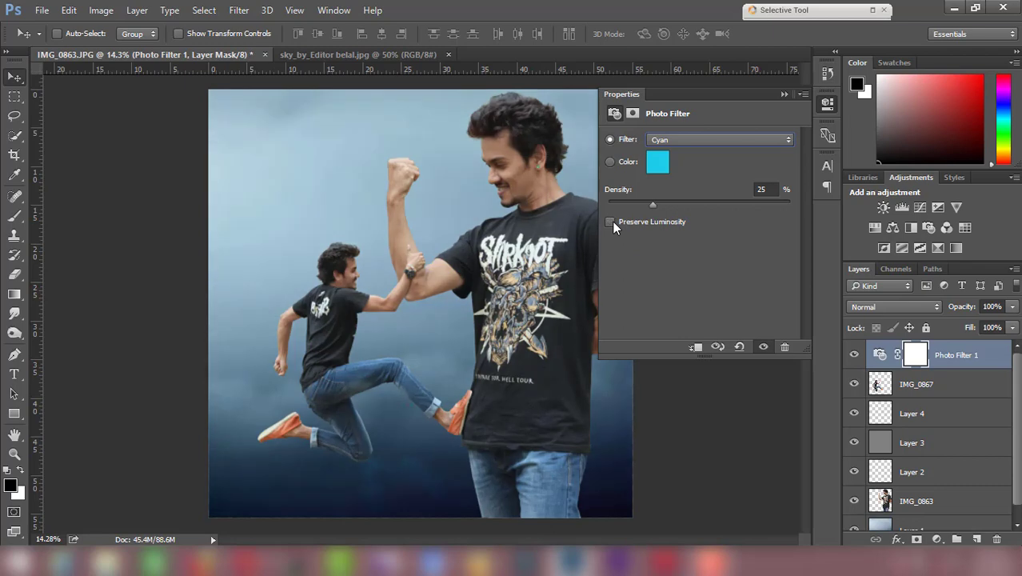
click(782, 94)
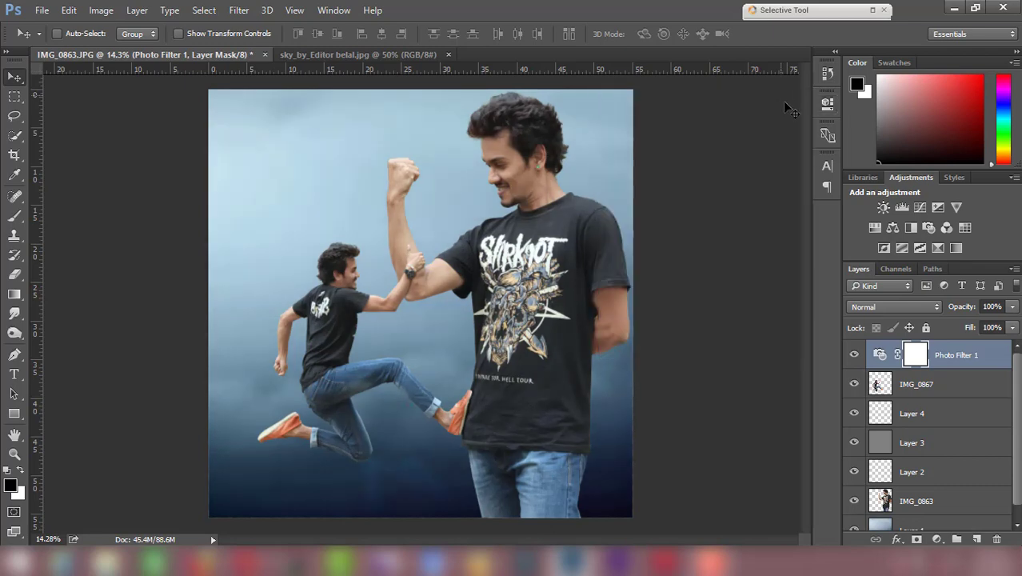
click(937, 539)
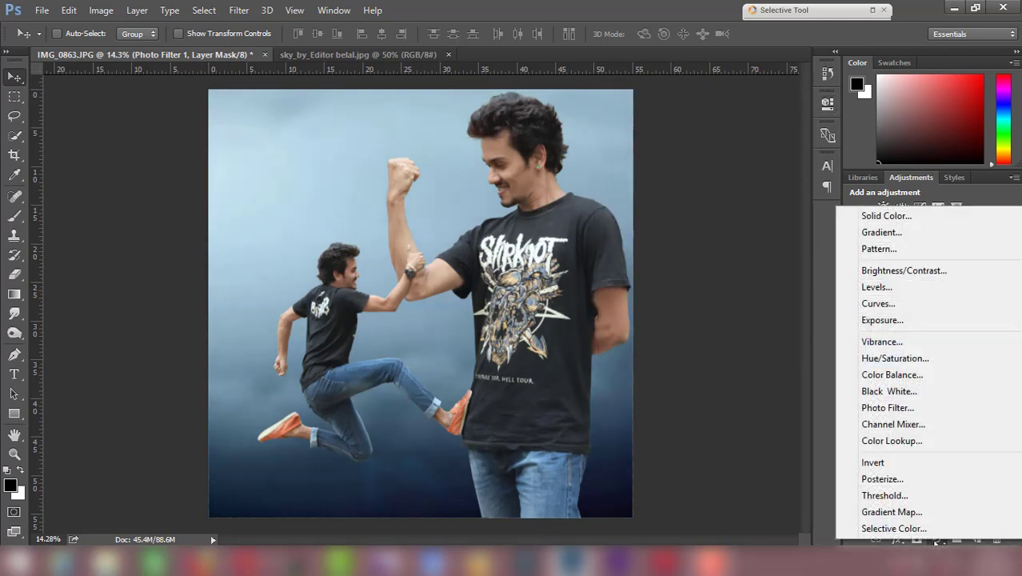
Add Photo Filter 2, previewing presets before settling on Blue at 25% density.
click(900, 407)
click(719, 139)
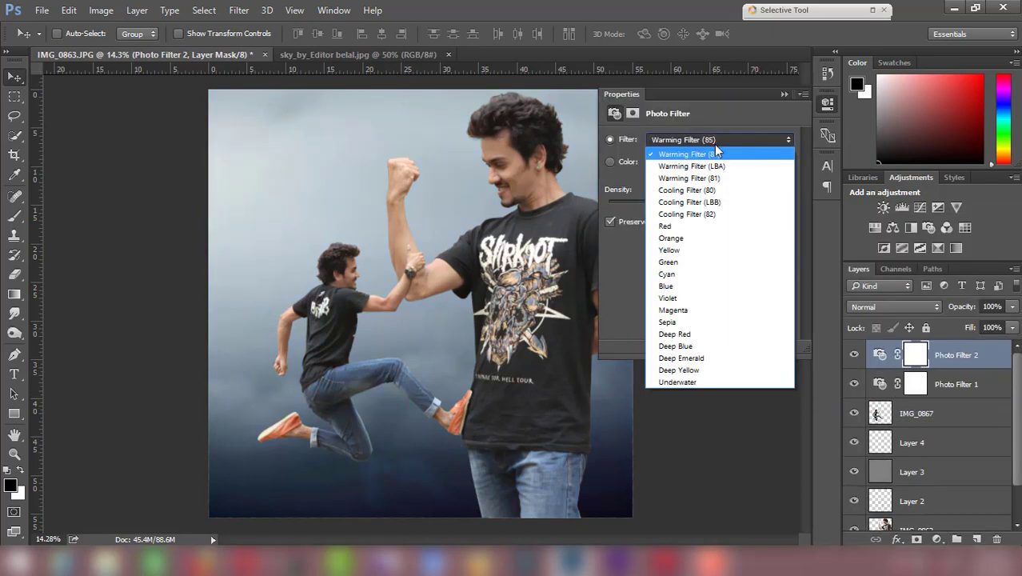
click(706, 162)
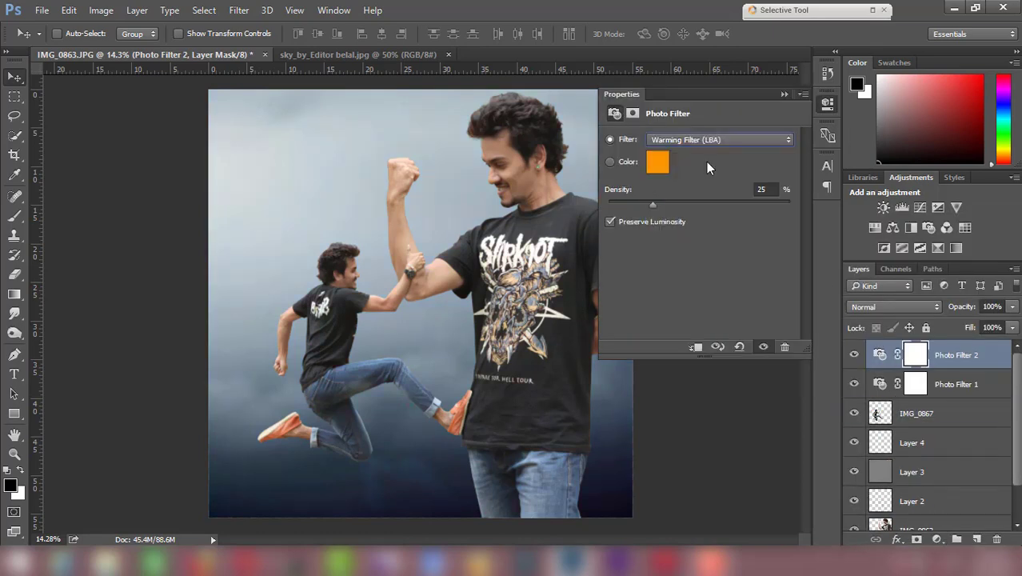
key(Down)
key(Down)
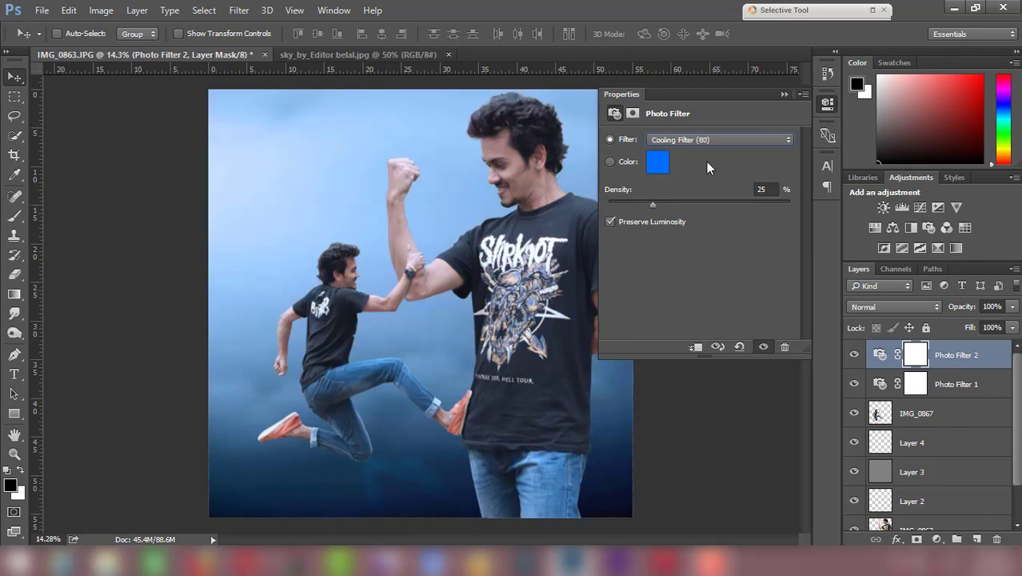
key(Down)
key(Down)
key(Down)
key(Down)
key(Down)
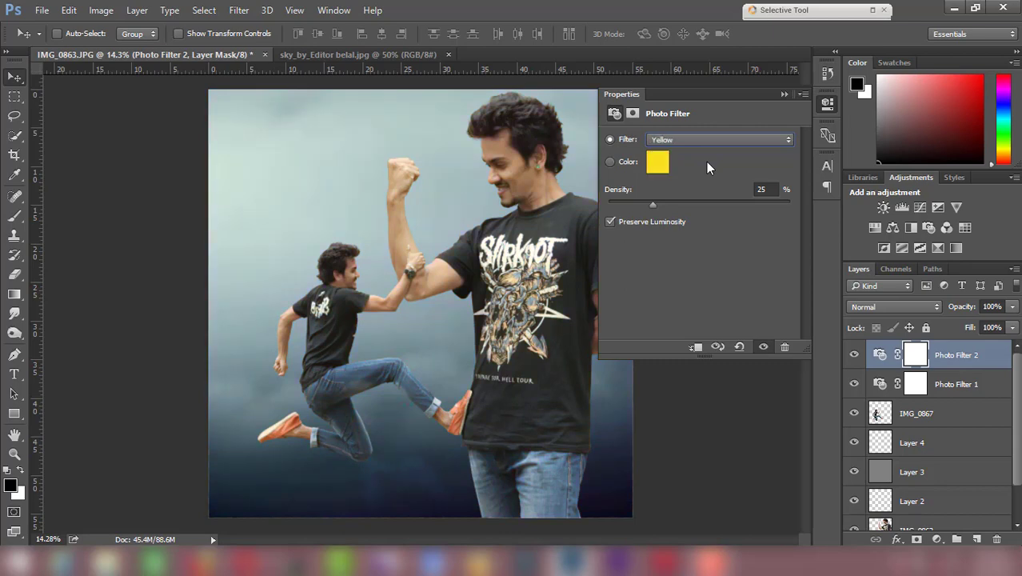
key(Down)
key(Down)
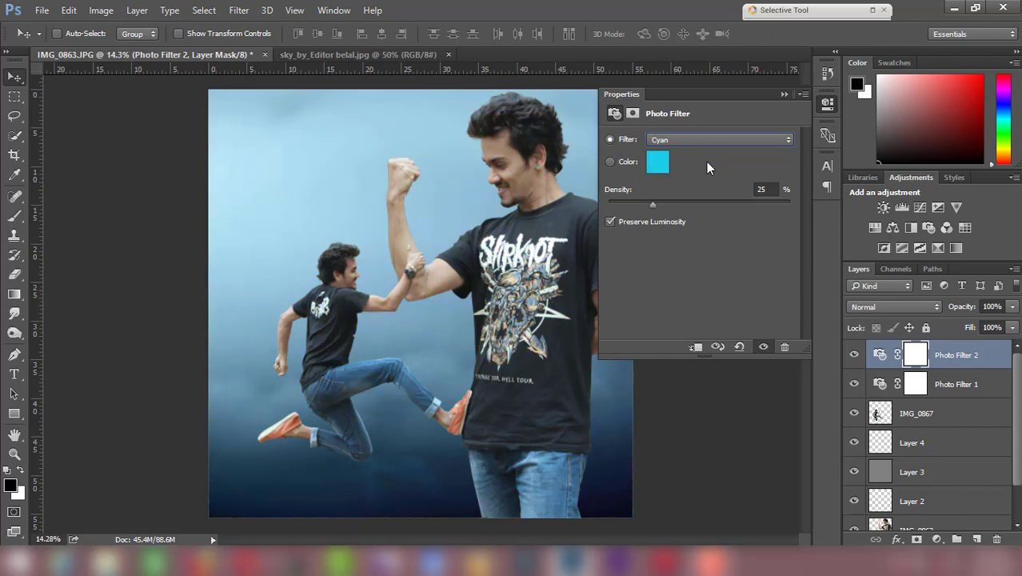
key(Down)
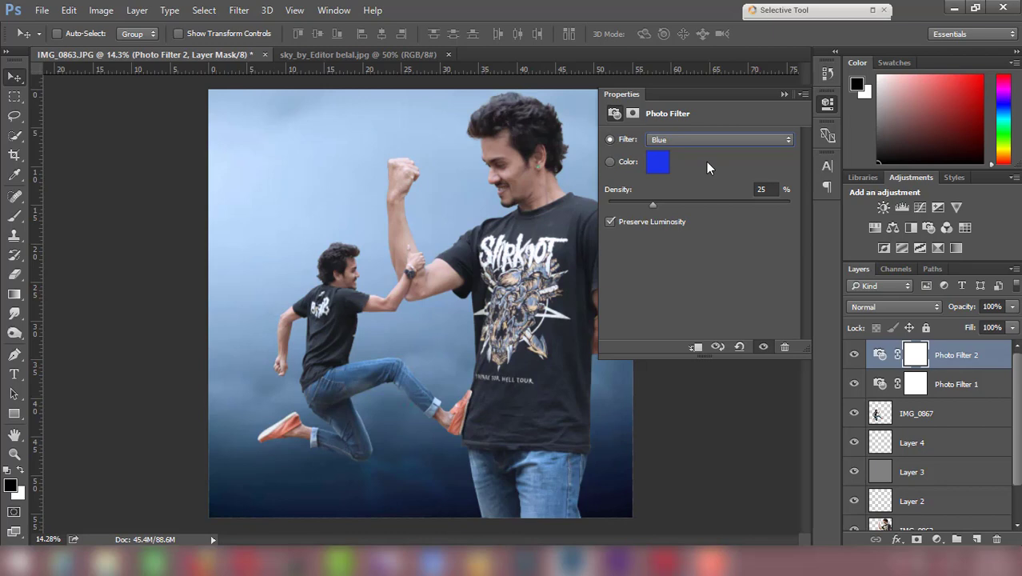
click(786, 96)
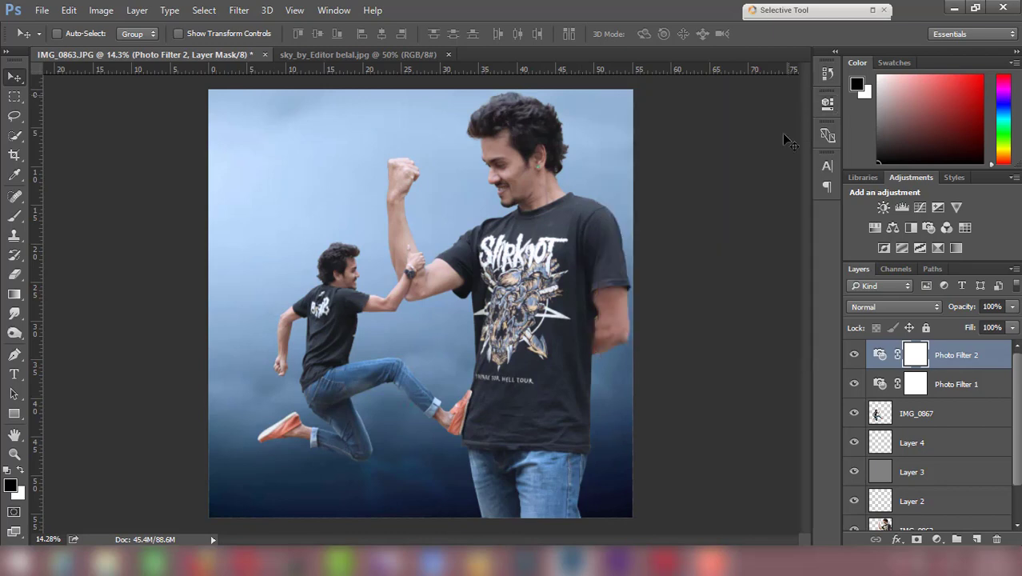
click(937, 539)
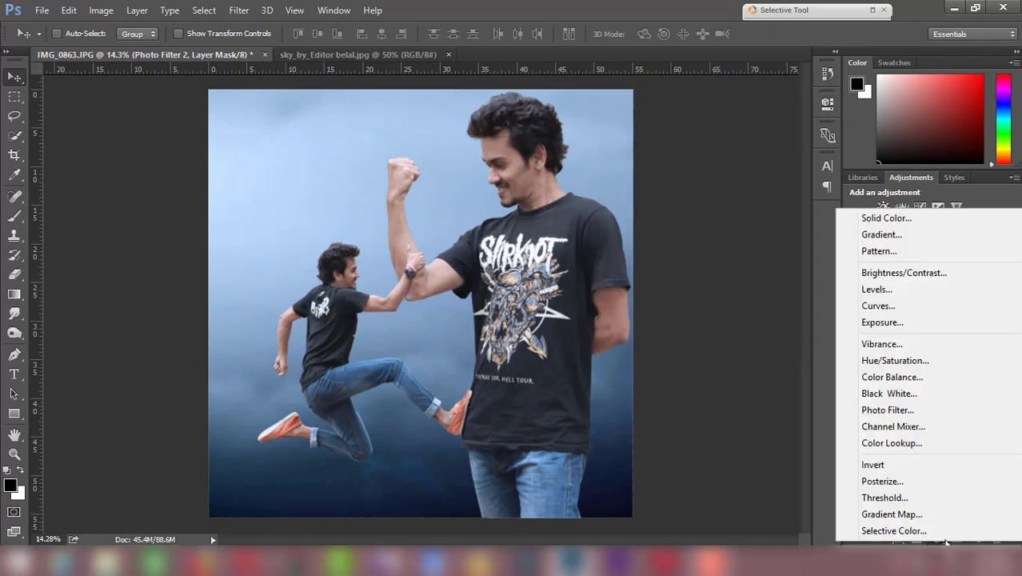
Add a Color Balance layer with midtones cyan -2 and shadows blue +4.
click(890, 378)
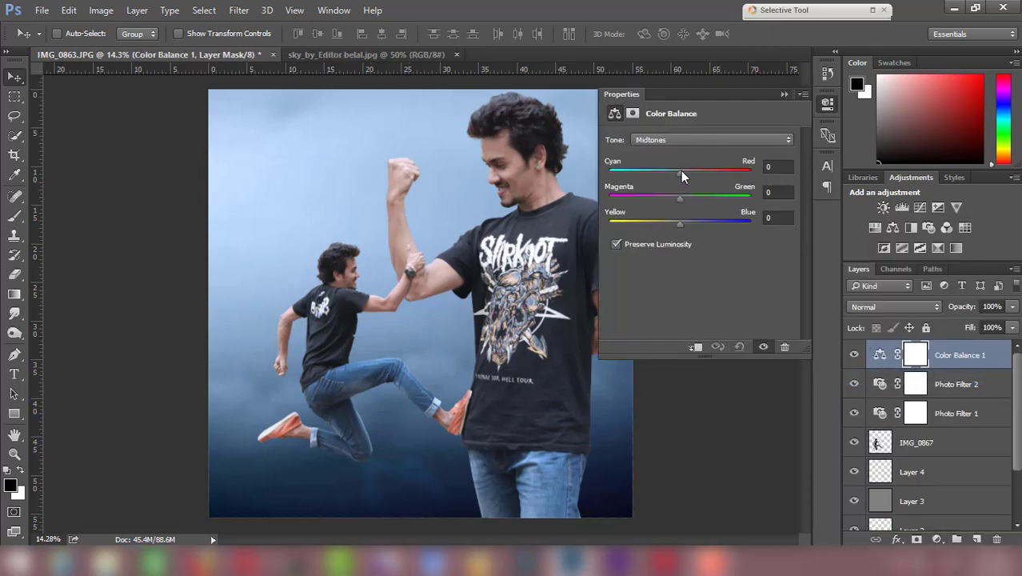
drag(680, 173, 677, 173)
click(681, 141)
drag(679, 222, 682, 222)
drag(680, 173, 678, 171)
Set the Color Balance highlights to red +5, blue +5 and magenta -3.
click(695, 139)
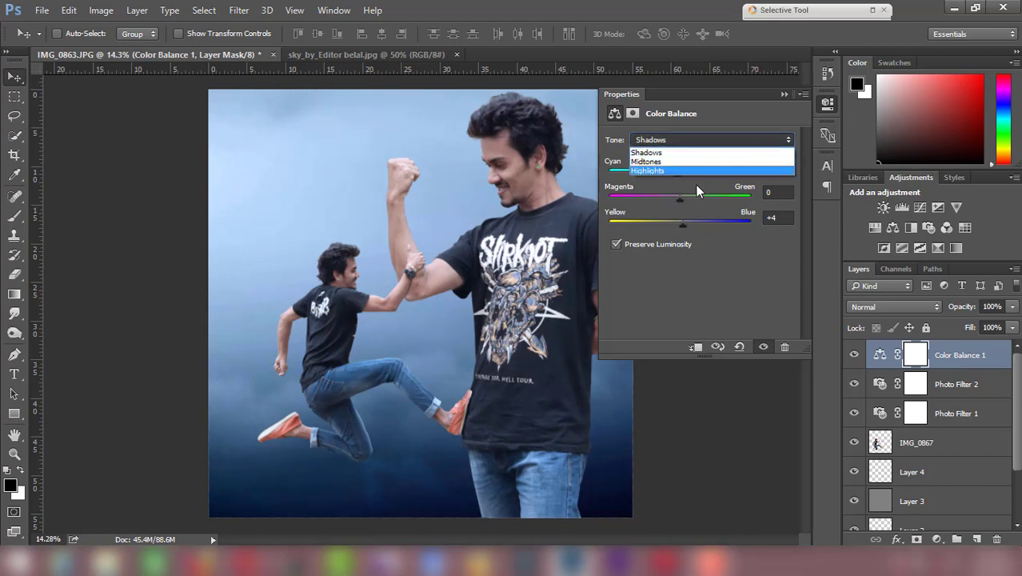
click(693, 171)
drag(679, 172, 683, 172)
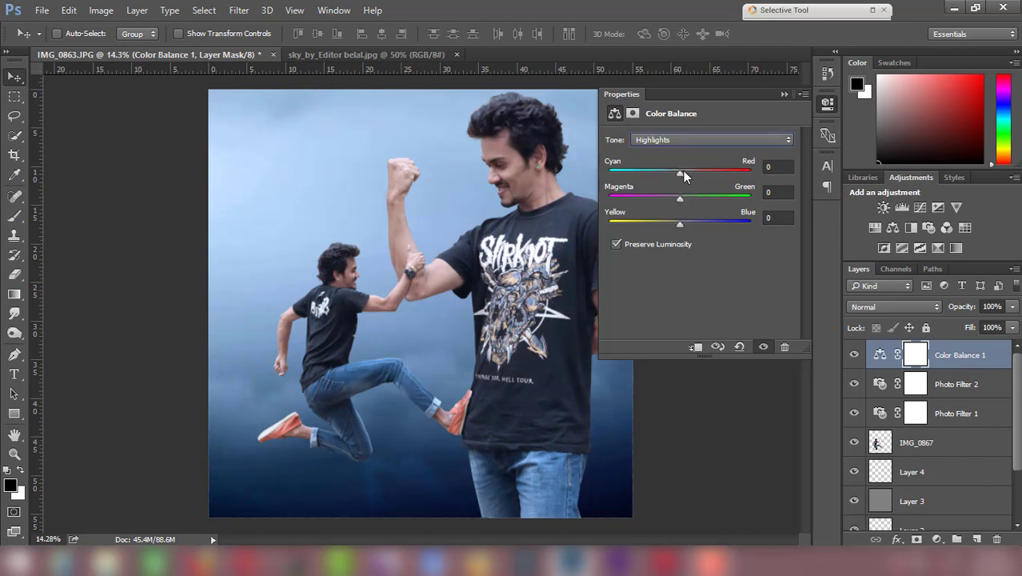
click(683, 222)
drag(677, 200, 675, 197)
click(783, 95)
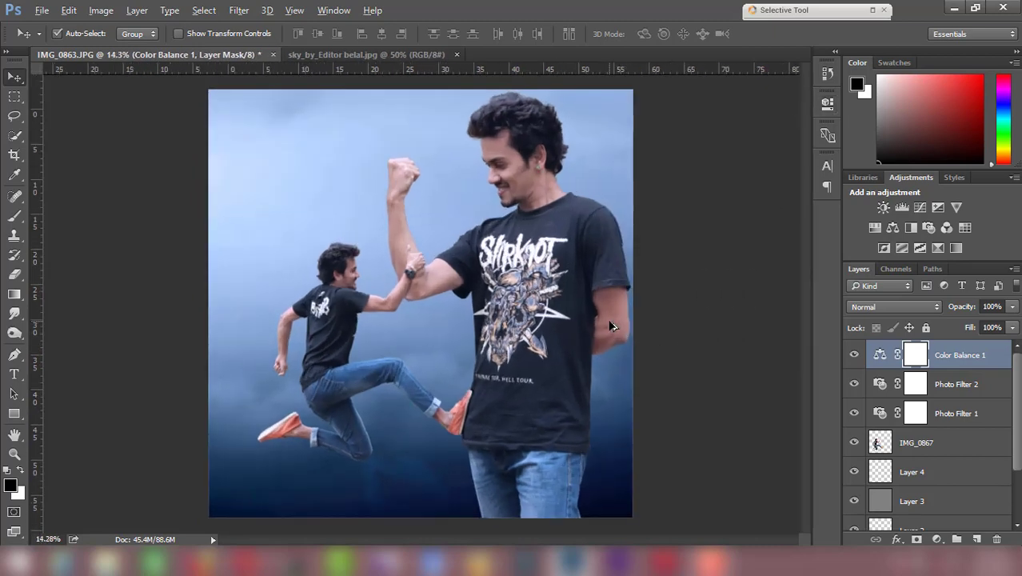
scroll(610, 326, down, 1)
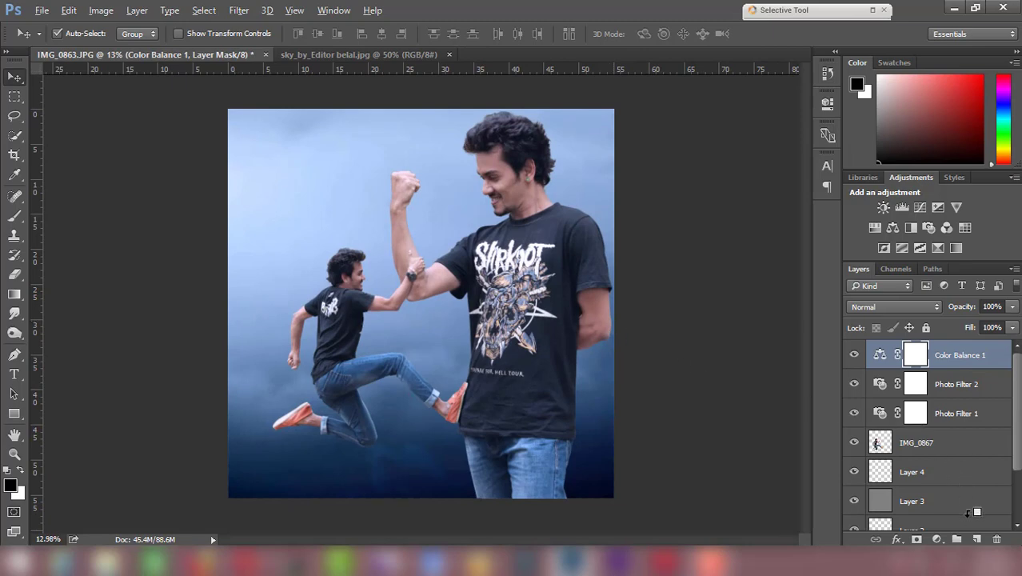
Add Layer 5 on top and fill it with a merged composite via Apply Image.
drag(968, 512, 973, 539)
key(ctrl)
click(977, 539)
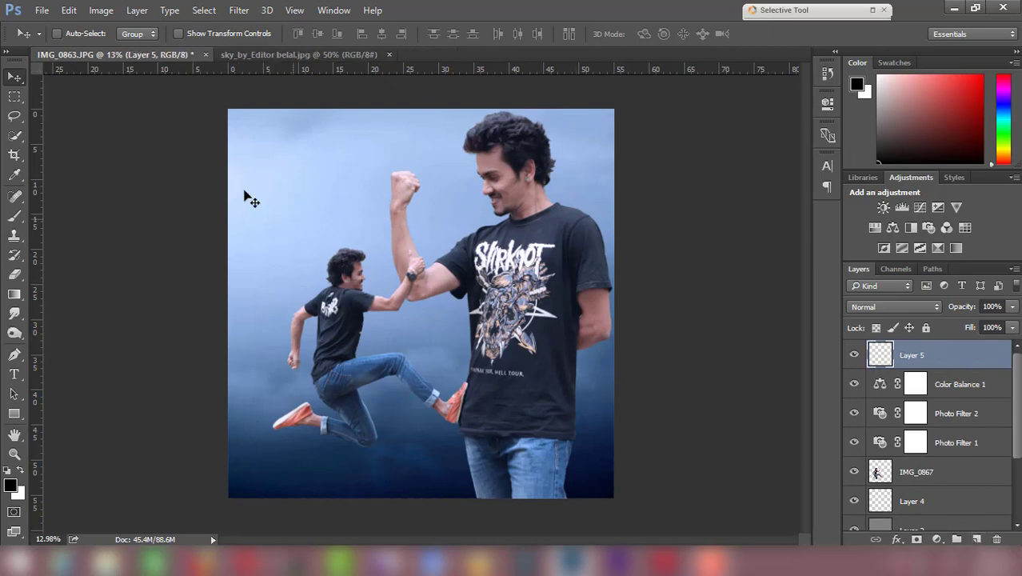
click(101, 11)
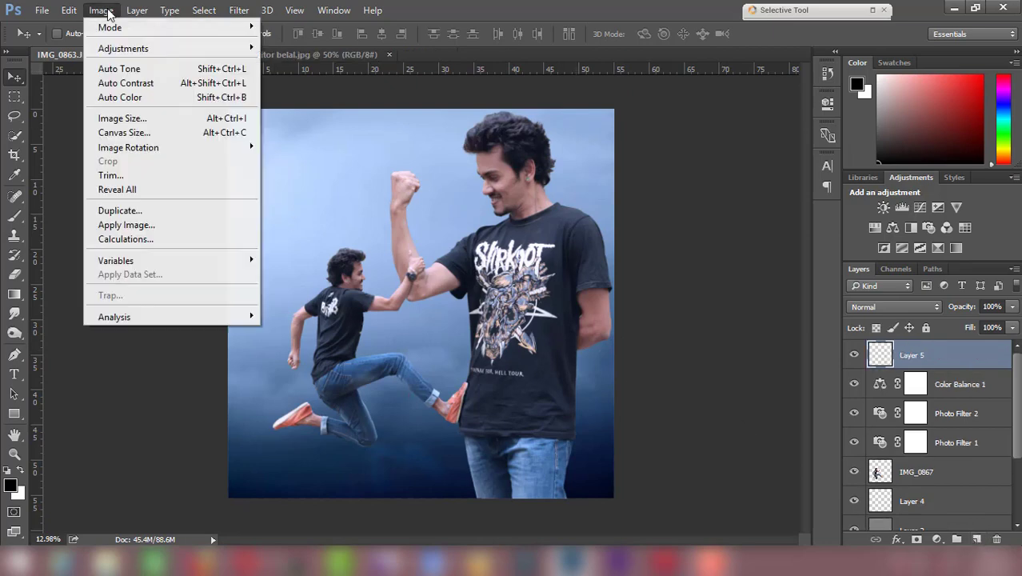
click(152, 227)
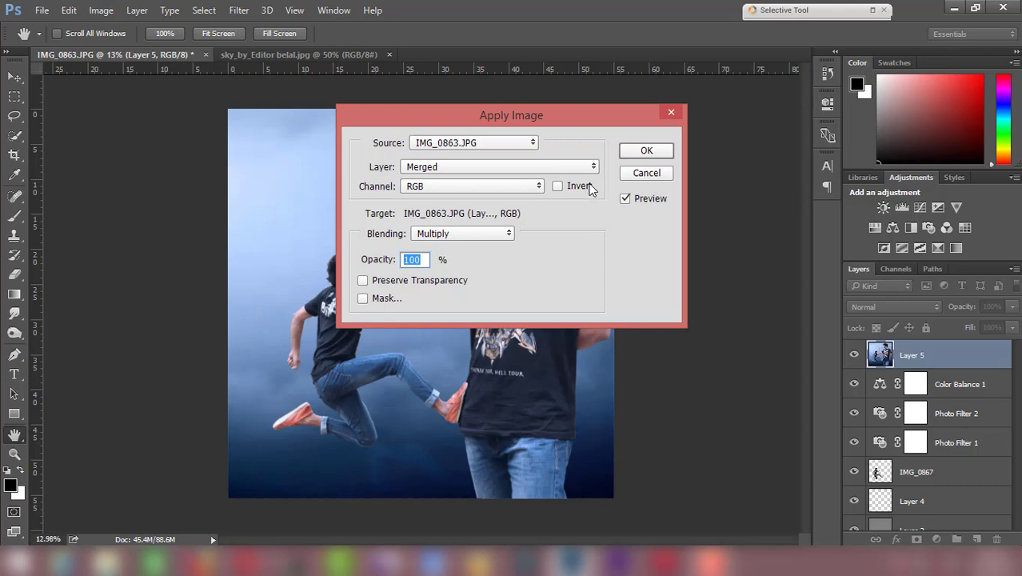
click(625, 152)
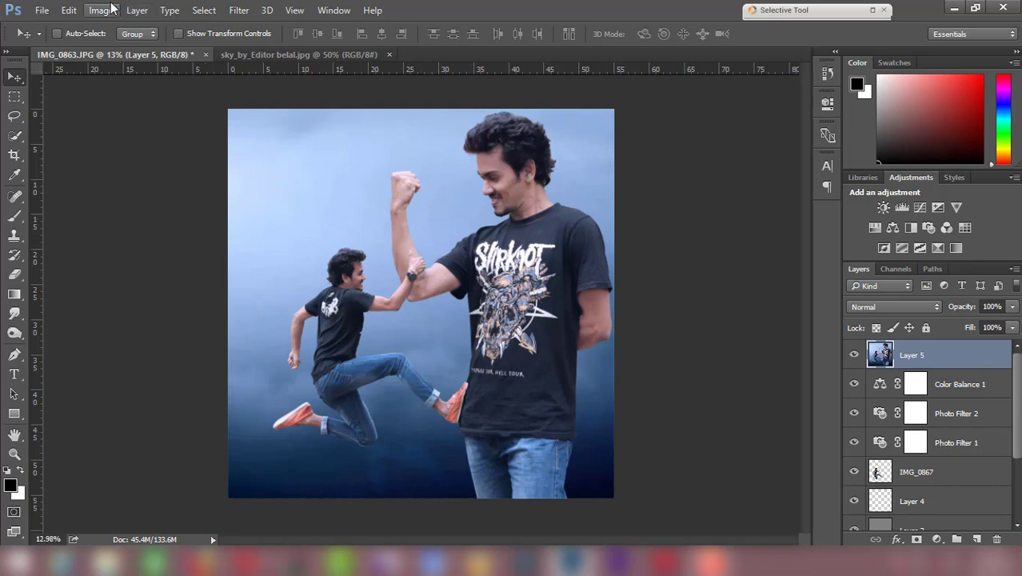
Apply Color Efex Pro 4 Cross Processing at 63% strength to the merged composite.
click(240, 9)
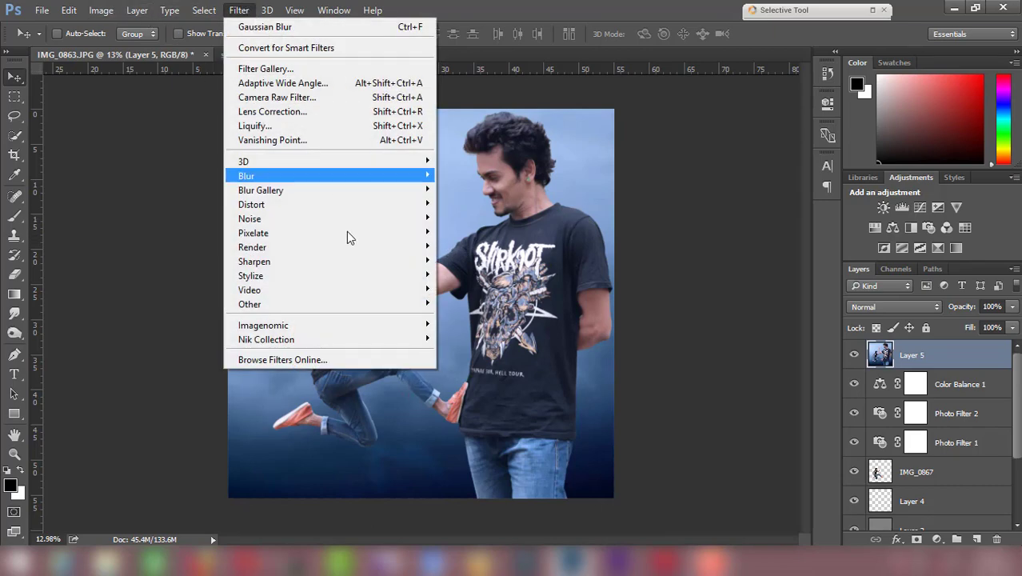
mouse_move(266, 339)
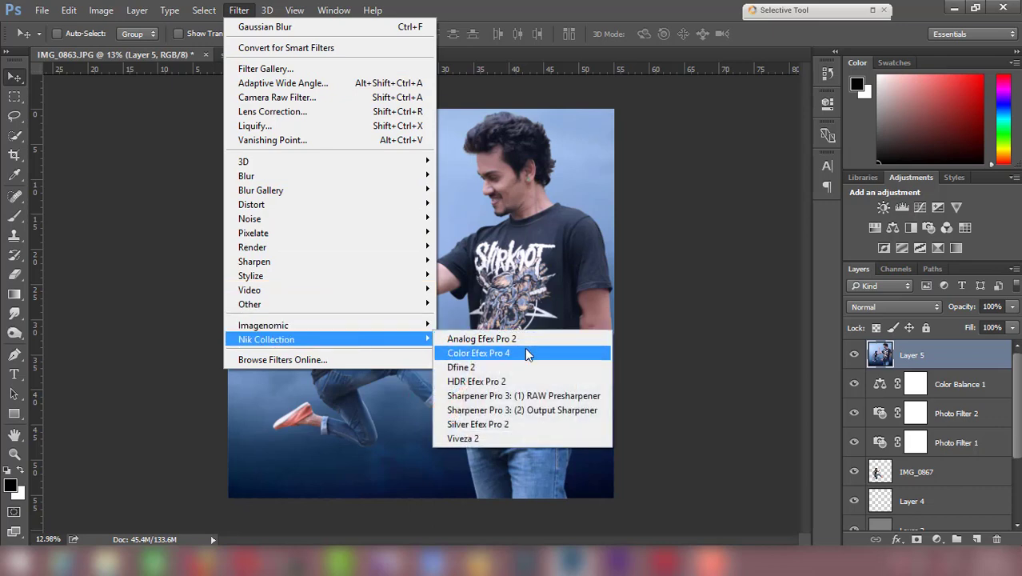
click(525, 347)
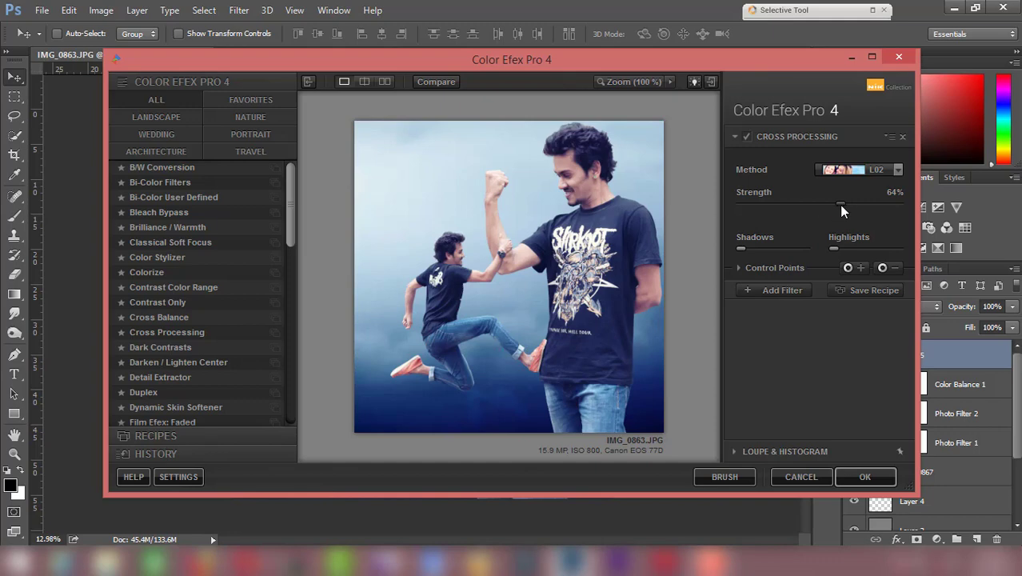
mouse_move(840, 204)
mouse_down()
mouse_move(838, 214)
mouse_move(855, 215)
mouse_up()
click(879, 482)
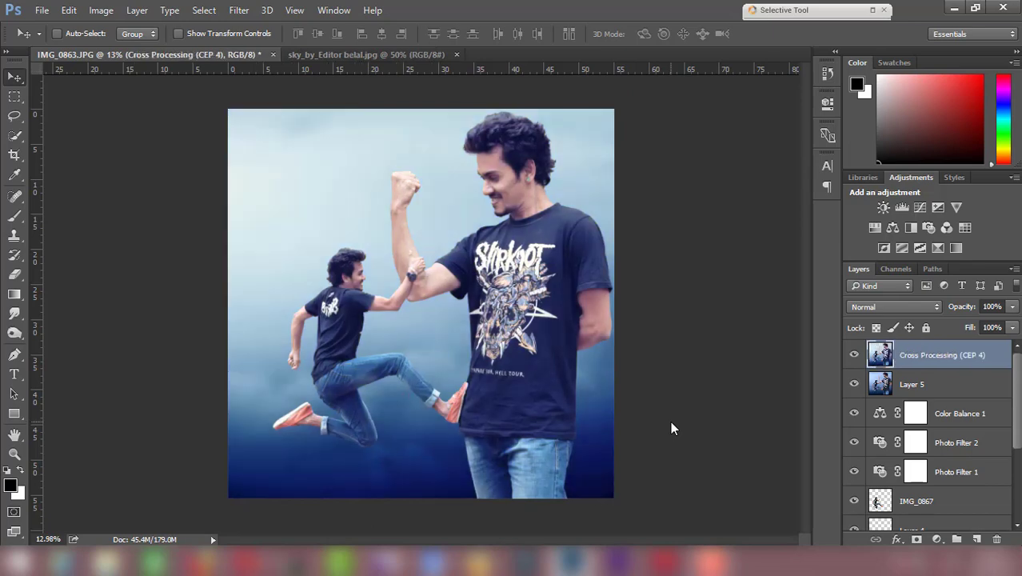
click(239, 9)
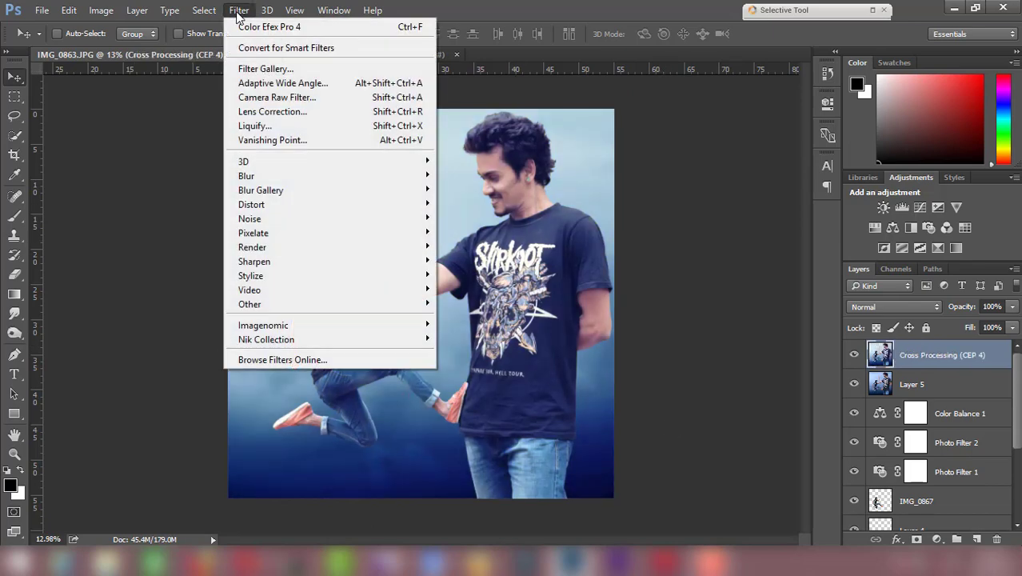
mouse_move(263, 325)
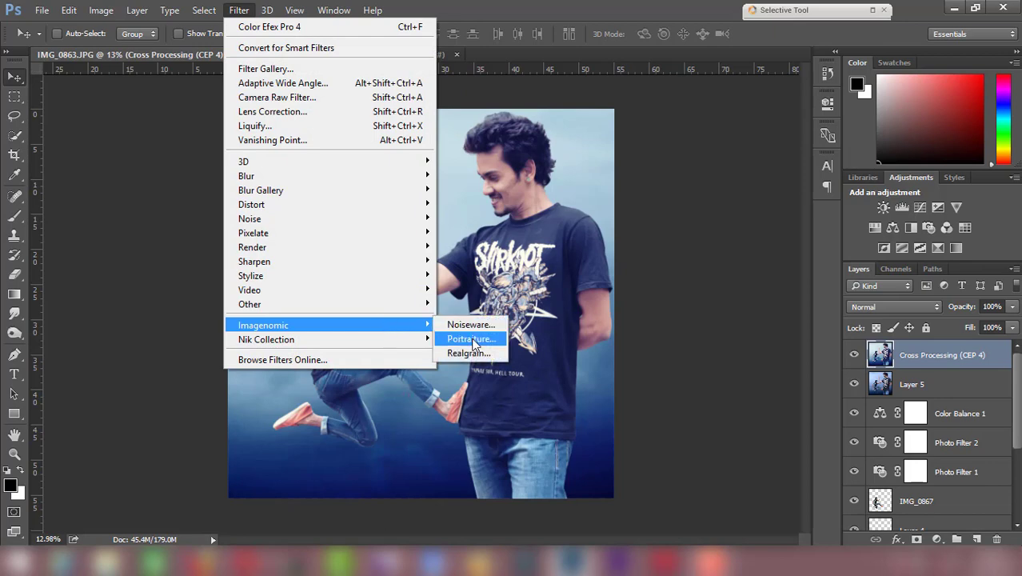
Run Imagenomic Portraiture with the Default preset on the Cross Processing (CEP 4) layer.
click(471, 337)
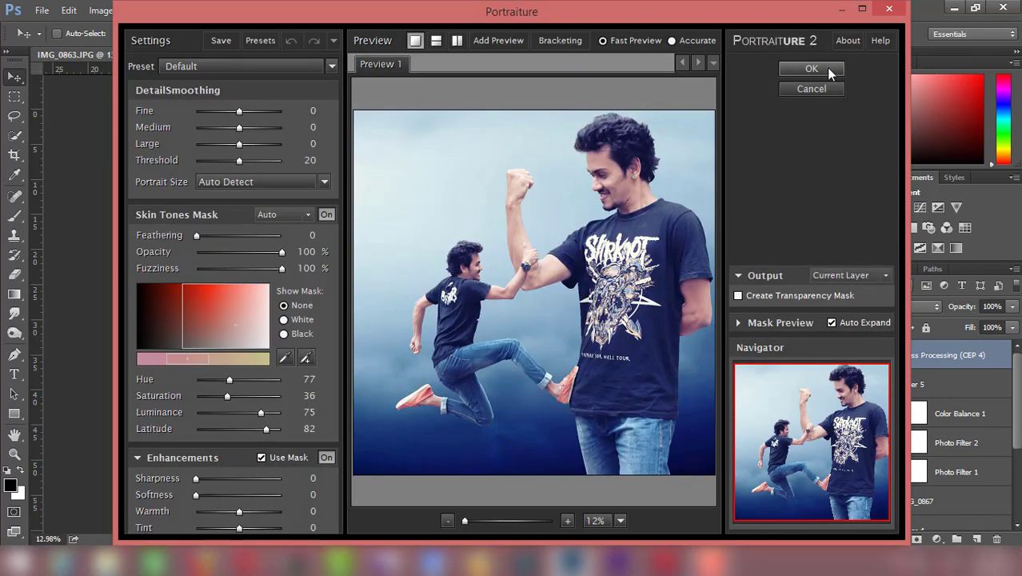
click(811, 69)
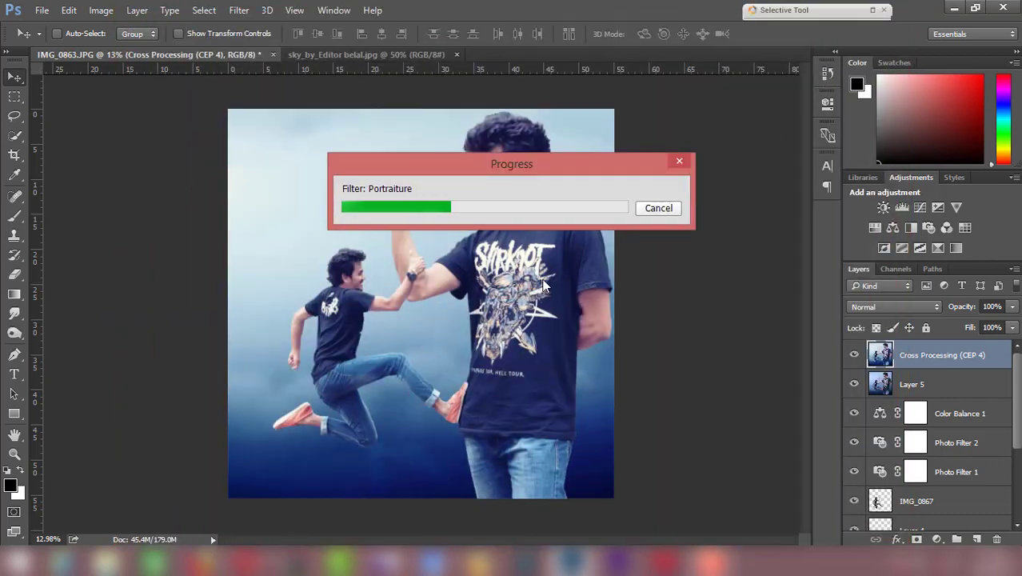